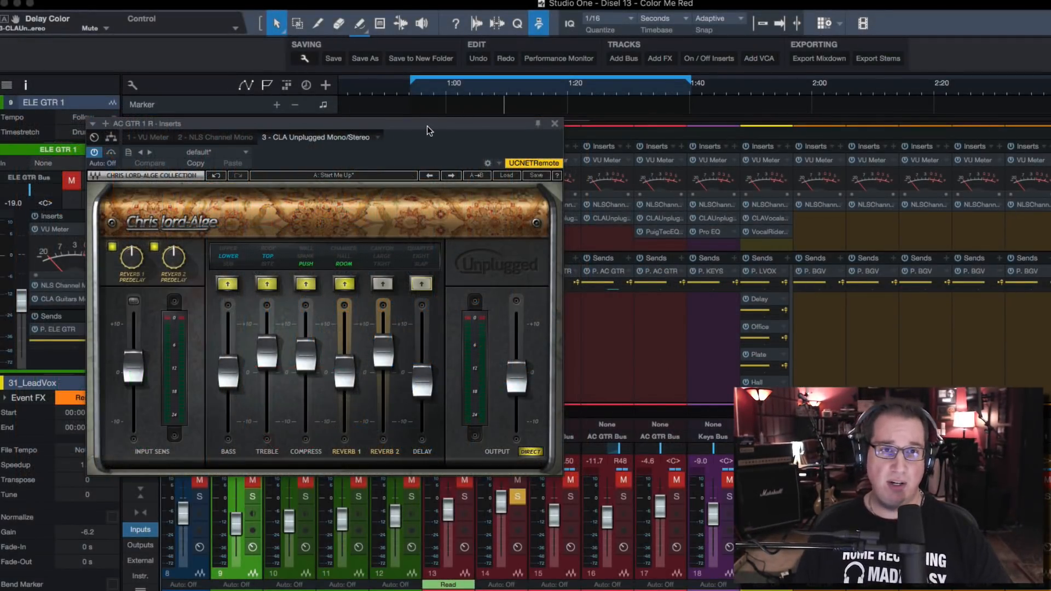
- Set the input sensitivity of the CLA Unplugged plugin on AC GTR 1 R to 1.3 dB
drag(429, 130, 440, 105)
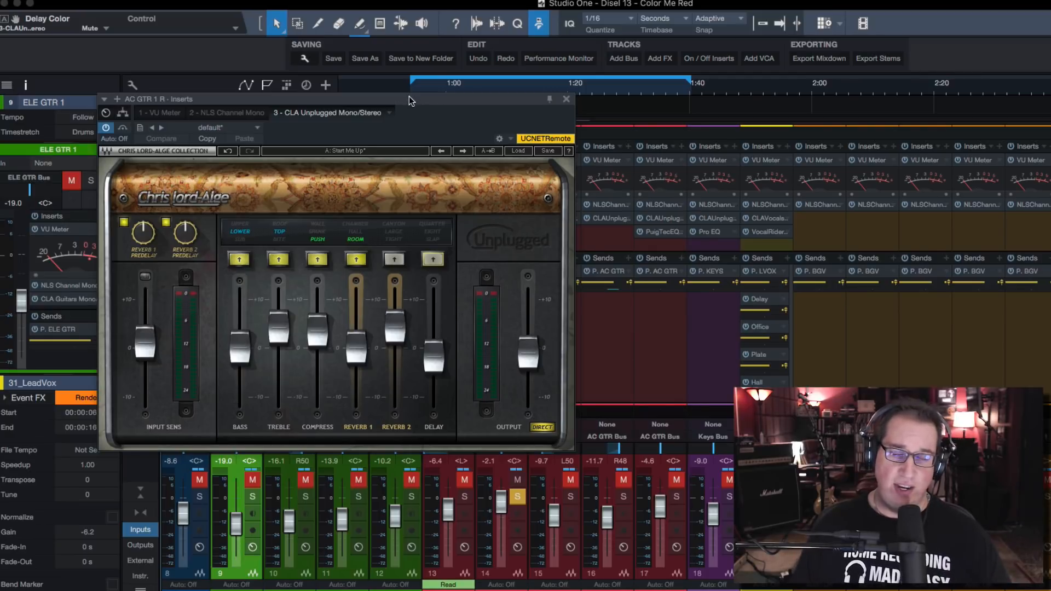
drag(409, 96, 413, 99)
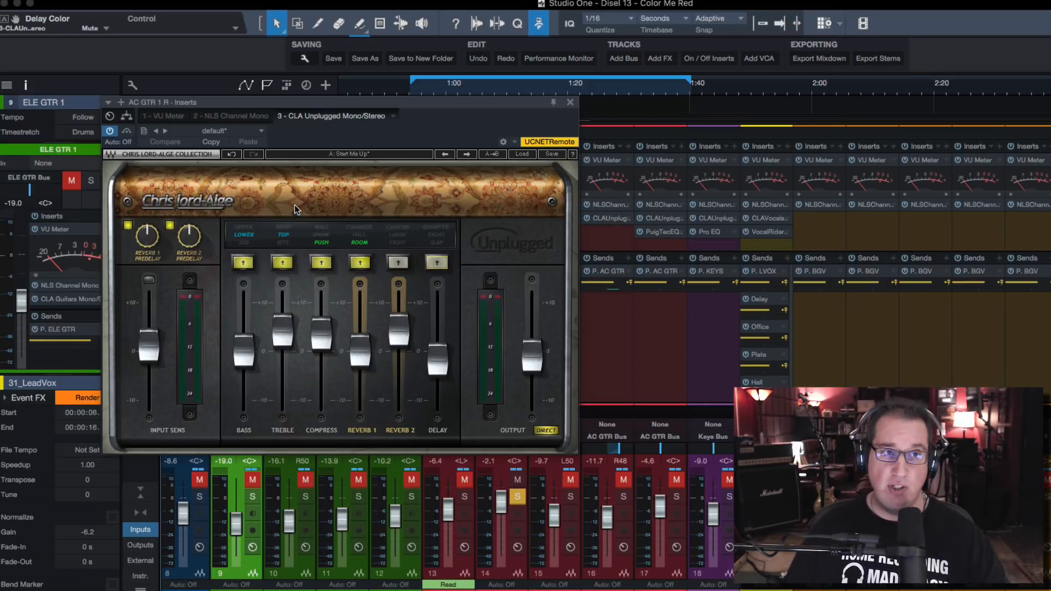
drag(302, 104, 301, 98)
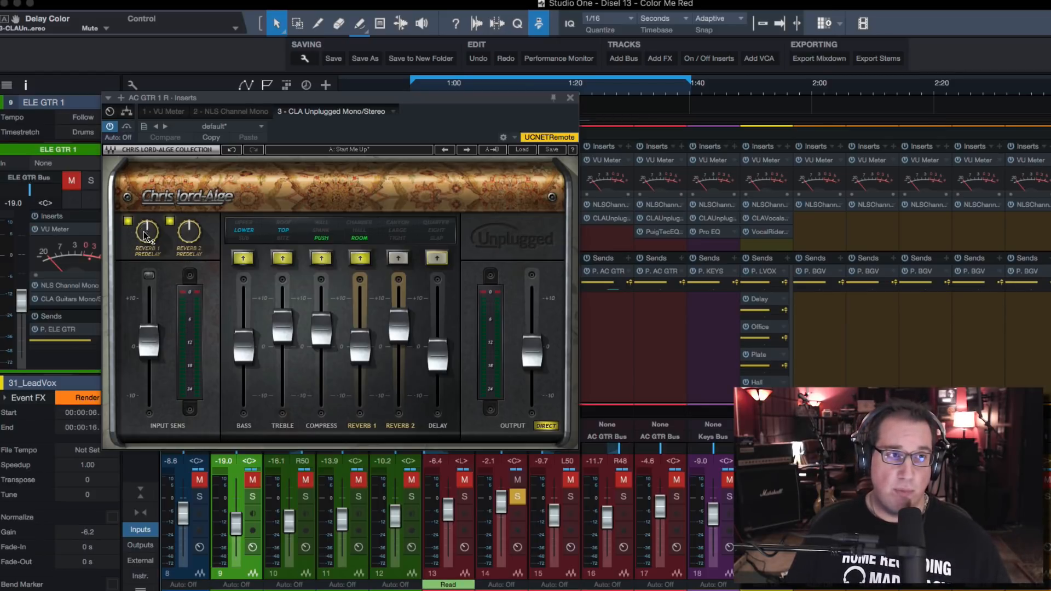
click(146, 346)
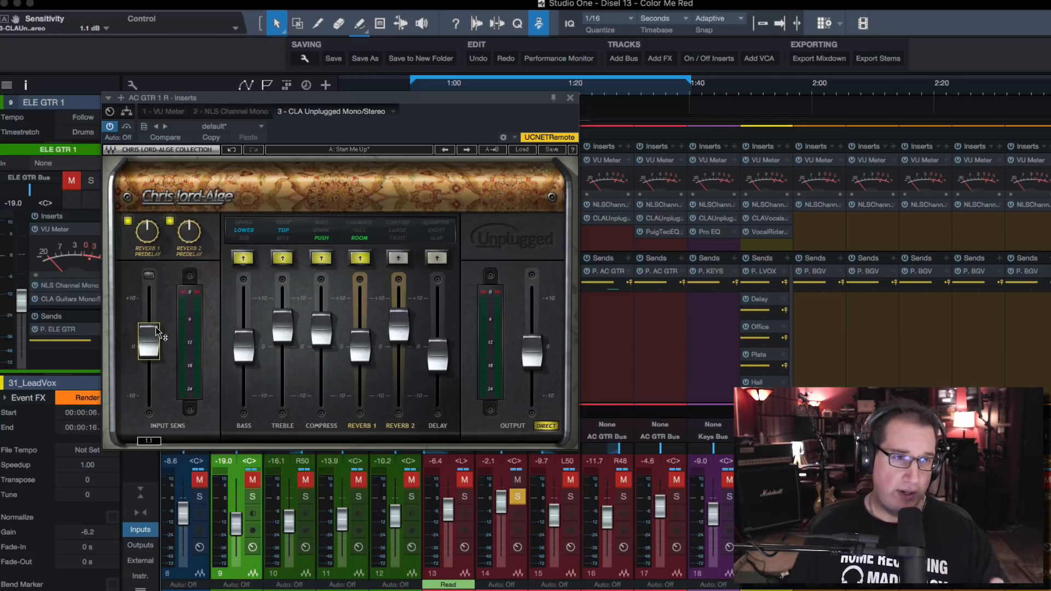
mouse_move(159, 333)
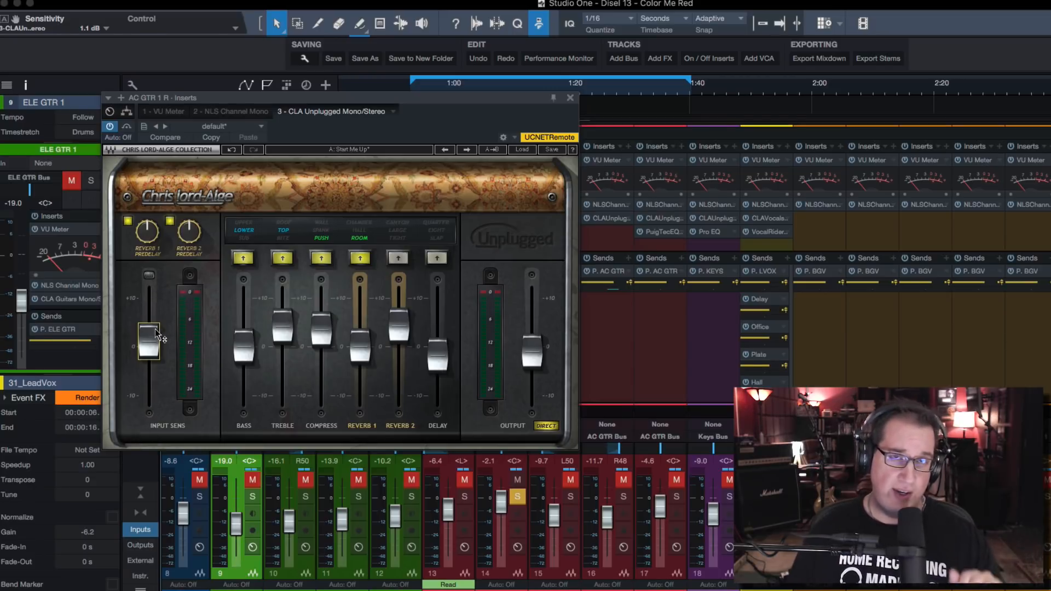
drag(147, 346, 146, 342)
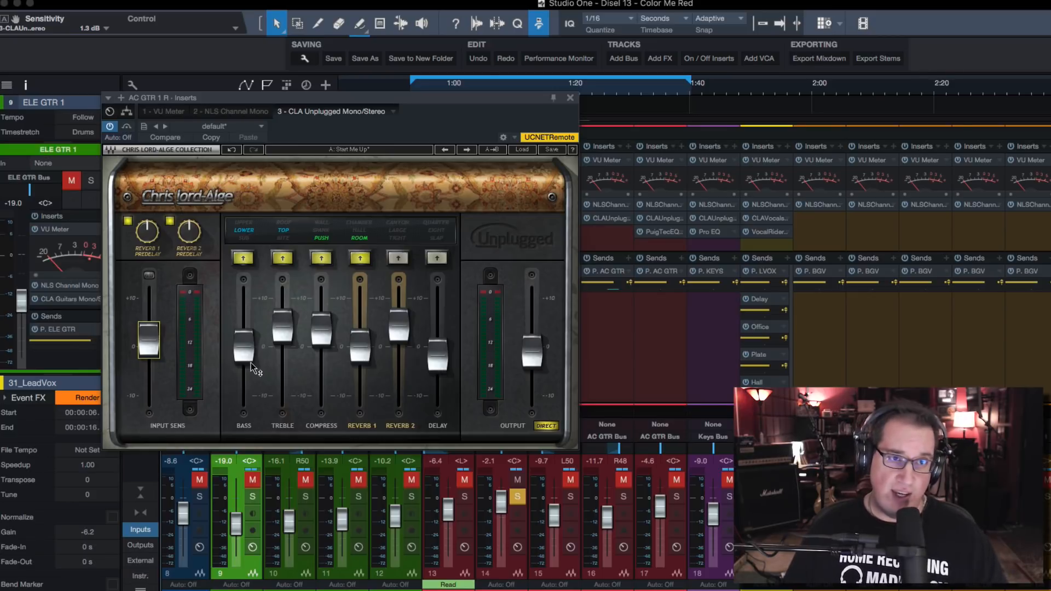
- Cycle the Bass color through Upper, Sub and Lower, and leave it on Bypass
mouse_move(253, 364)
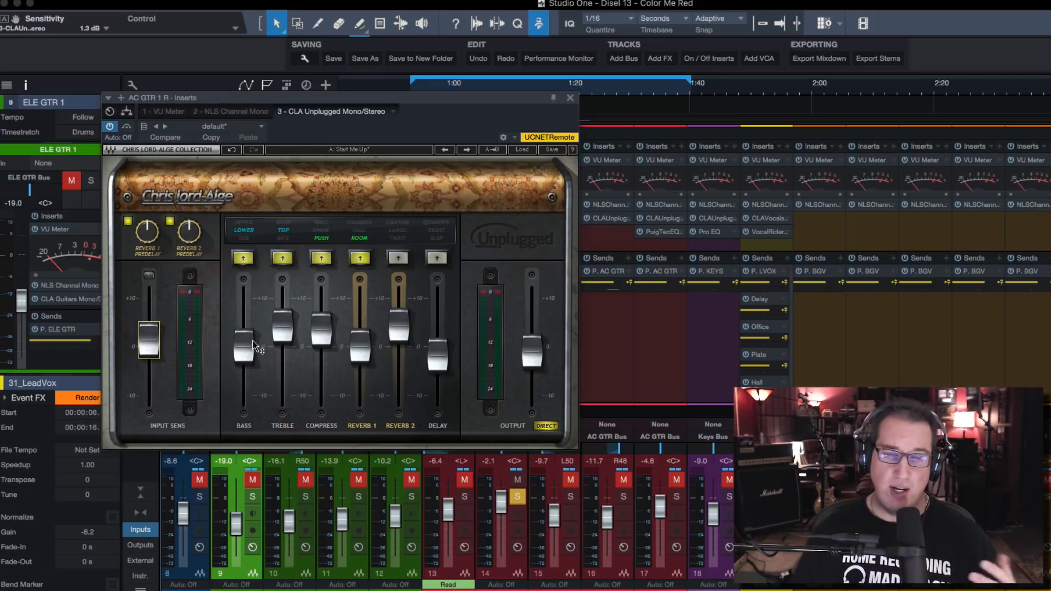
mouse_move(252, 347)
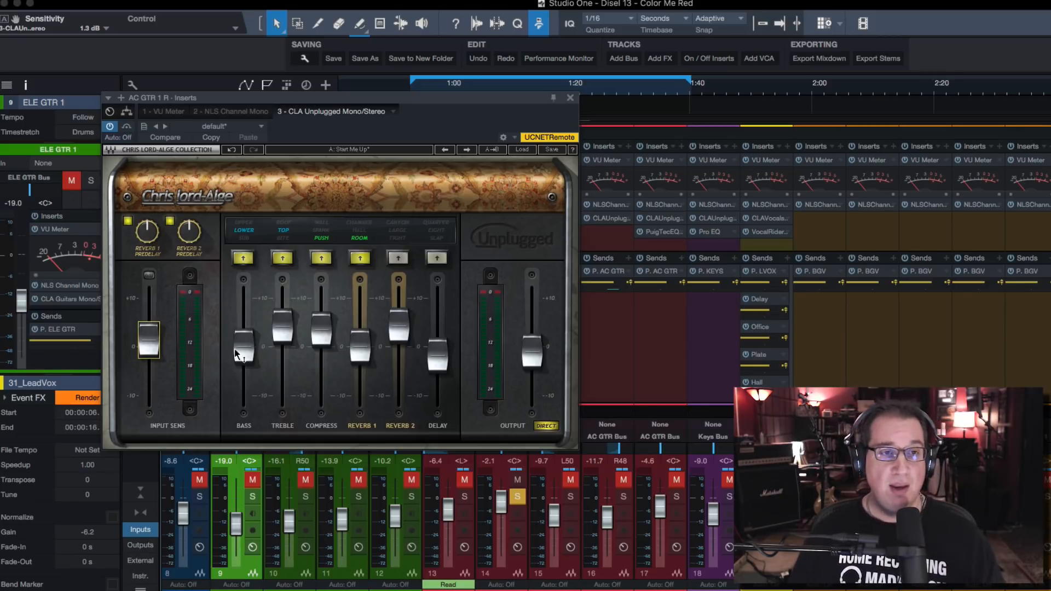
click(244, 262)
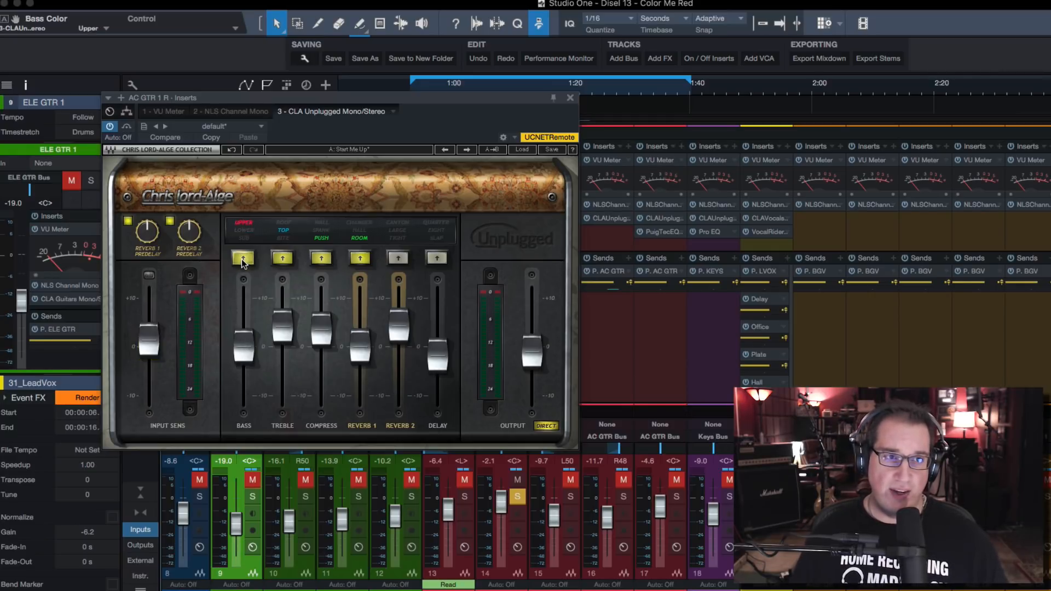
click(243, 260)
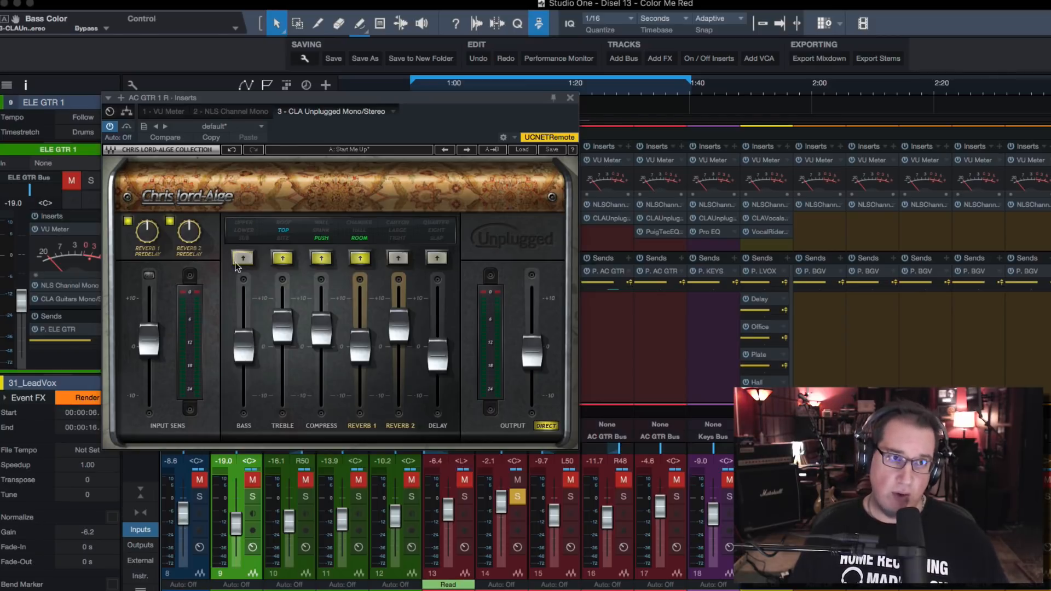
click(240, 257)
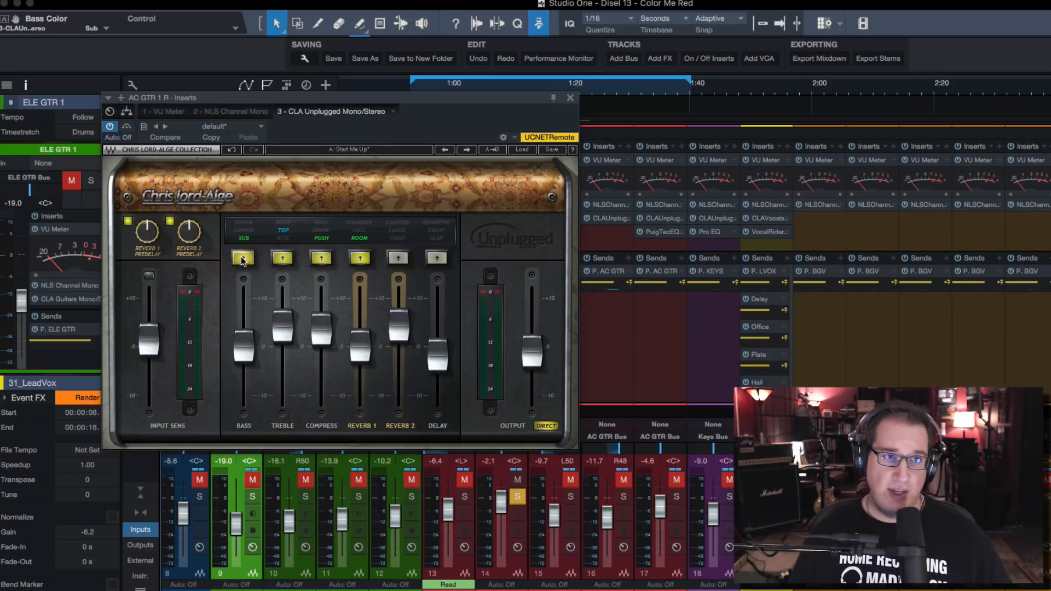
click(242, 259)
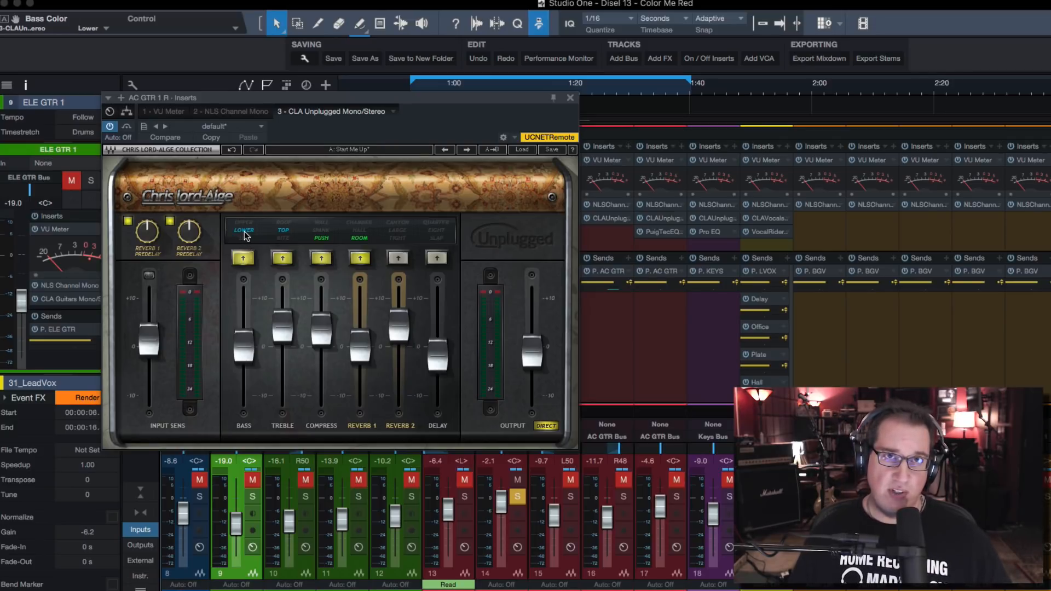
click(243, 259)
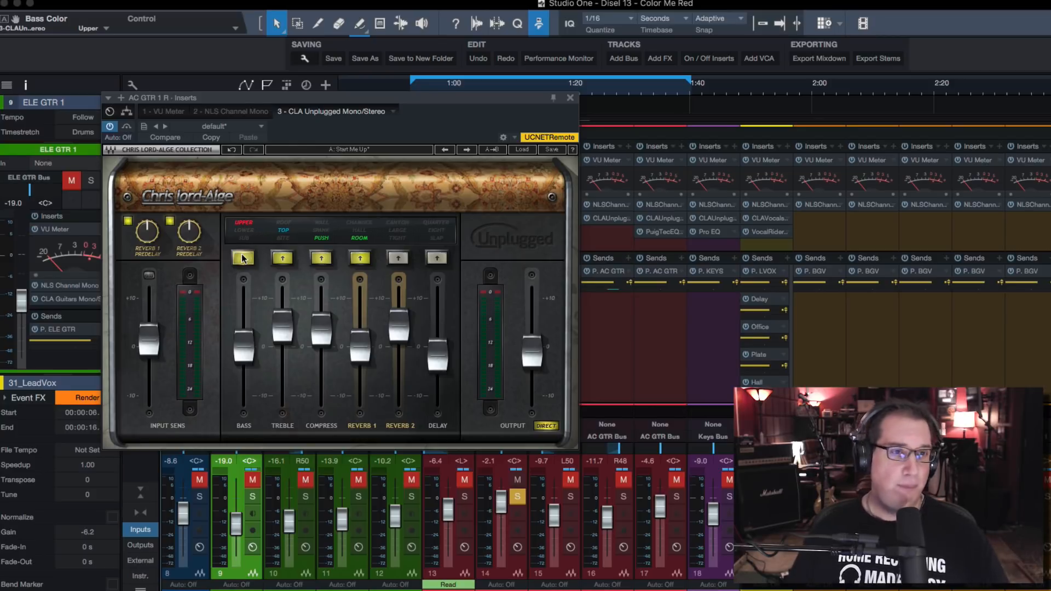
click(243, 258)
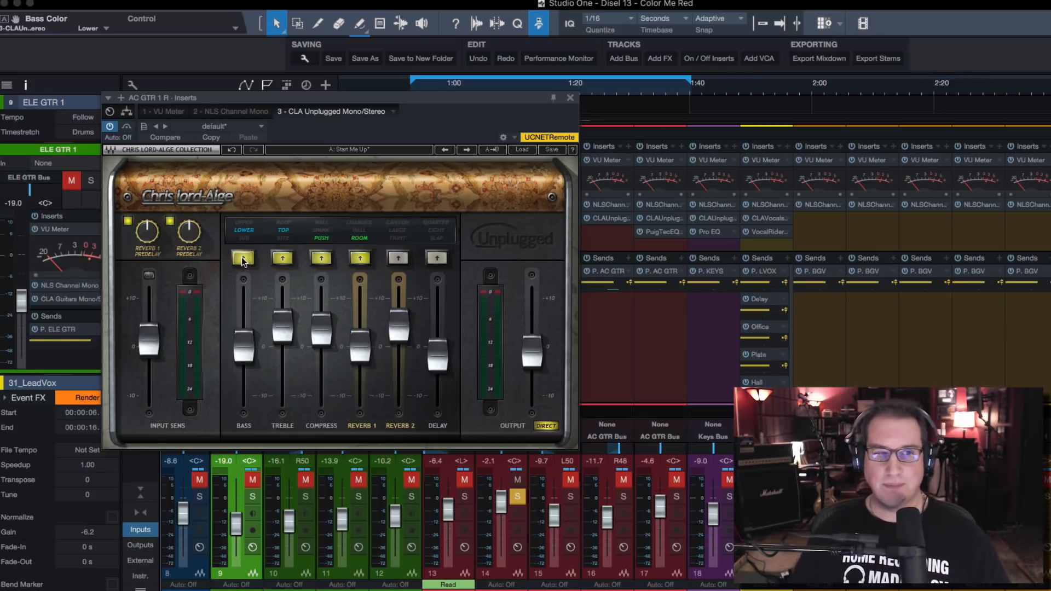
click(243, 259)
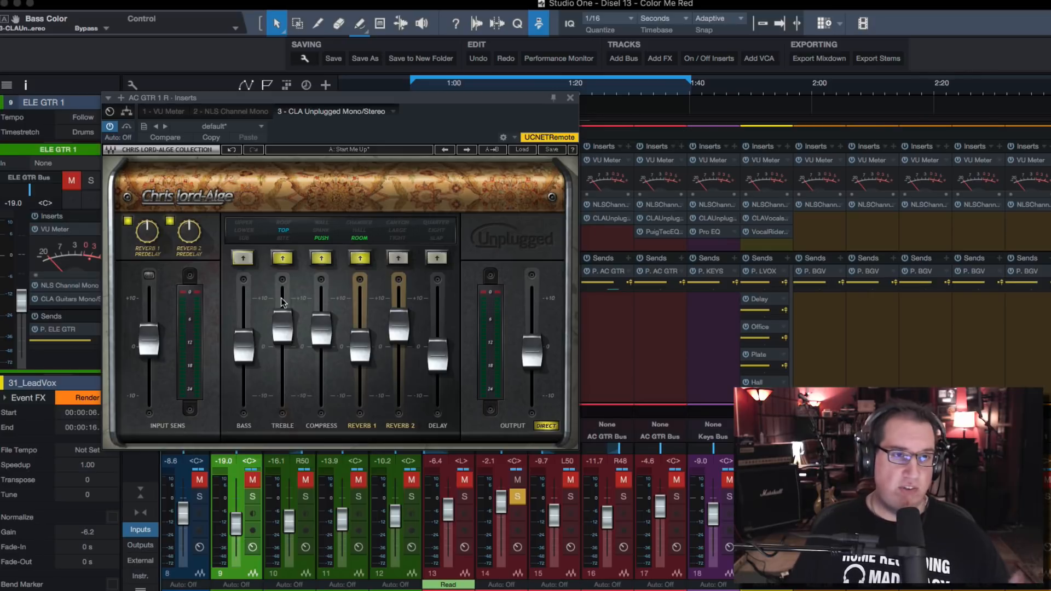
- Switch the Treble color past Bypass and Bite to Roof
click(283, 259)
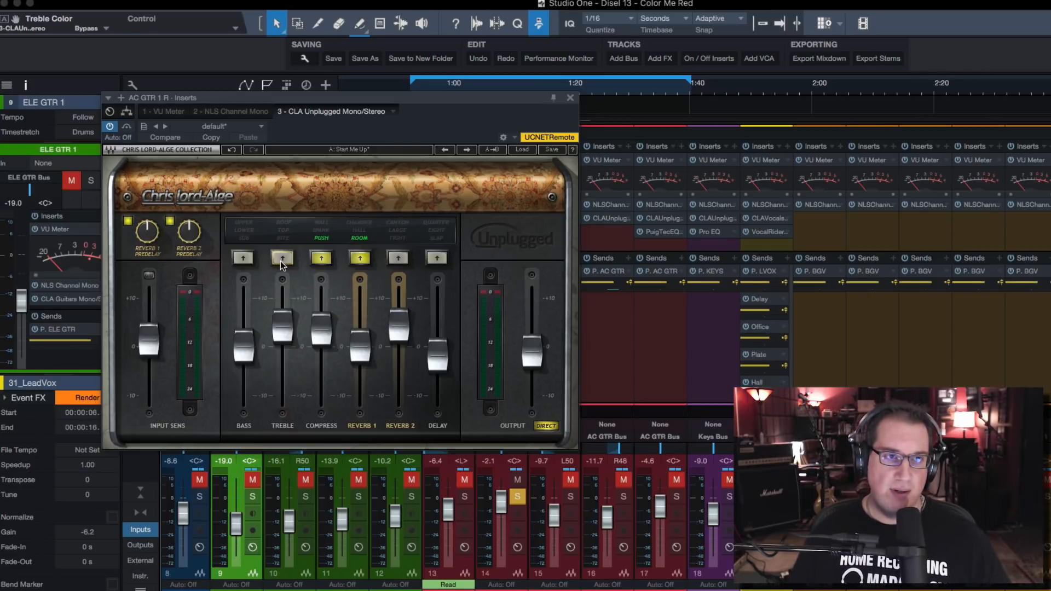
click(282, 260)
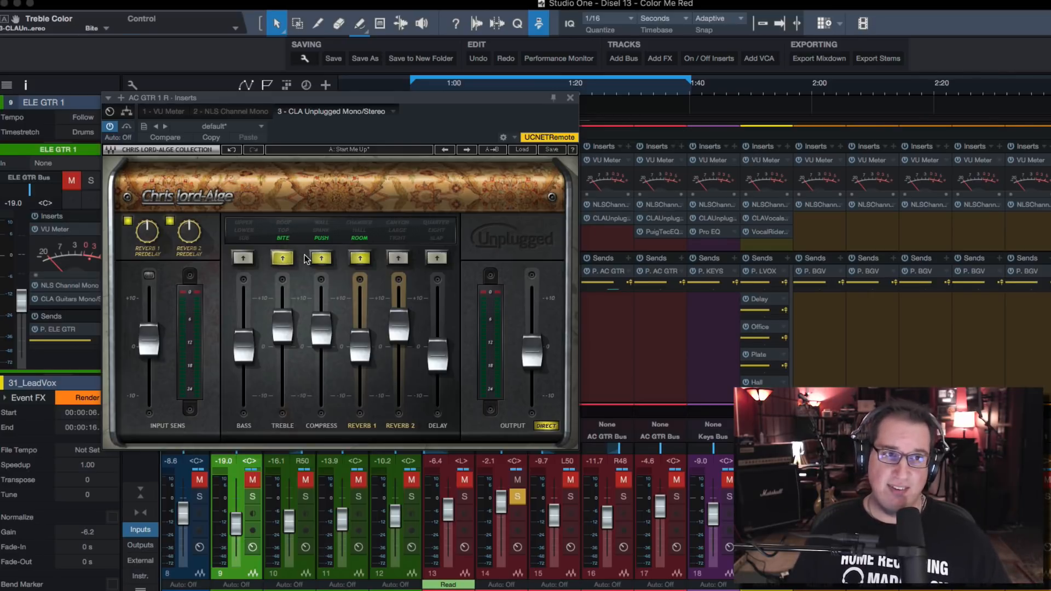
click(280, 260)
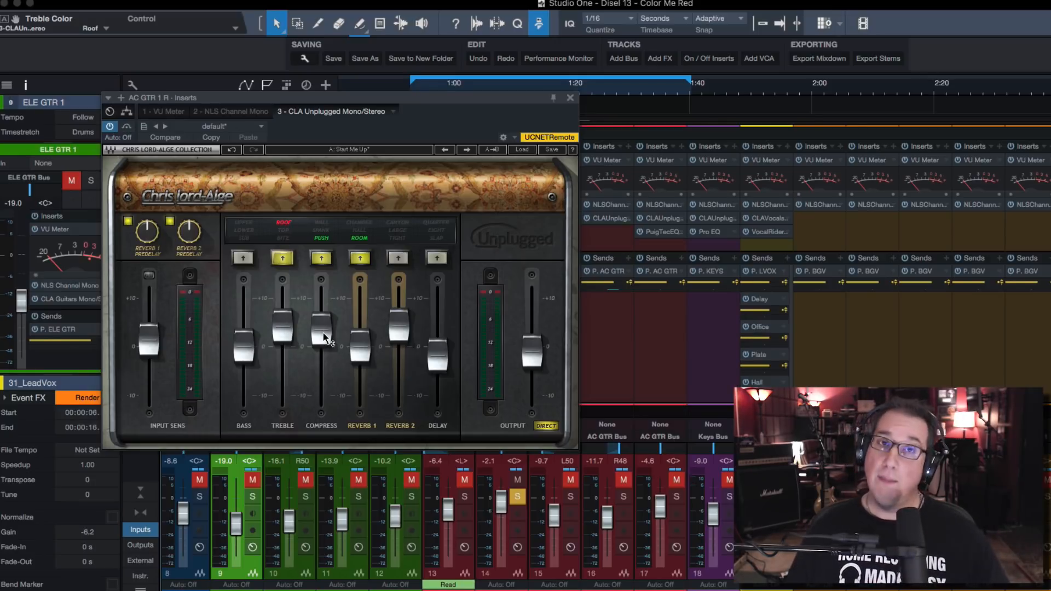
- Cycle the Compress color through its Wall and Push options and leave it on Spank
click(321, 260)
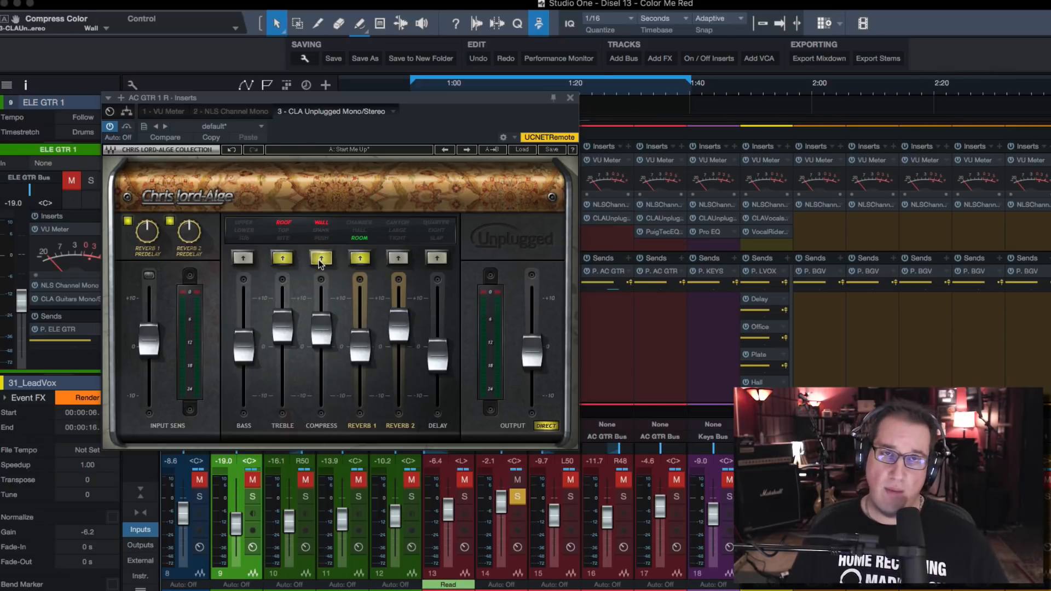
click(320, 262)
click(320, 260)
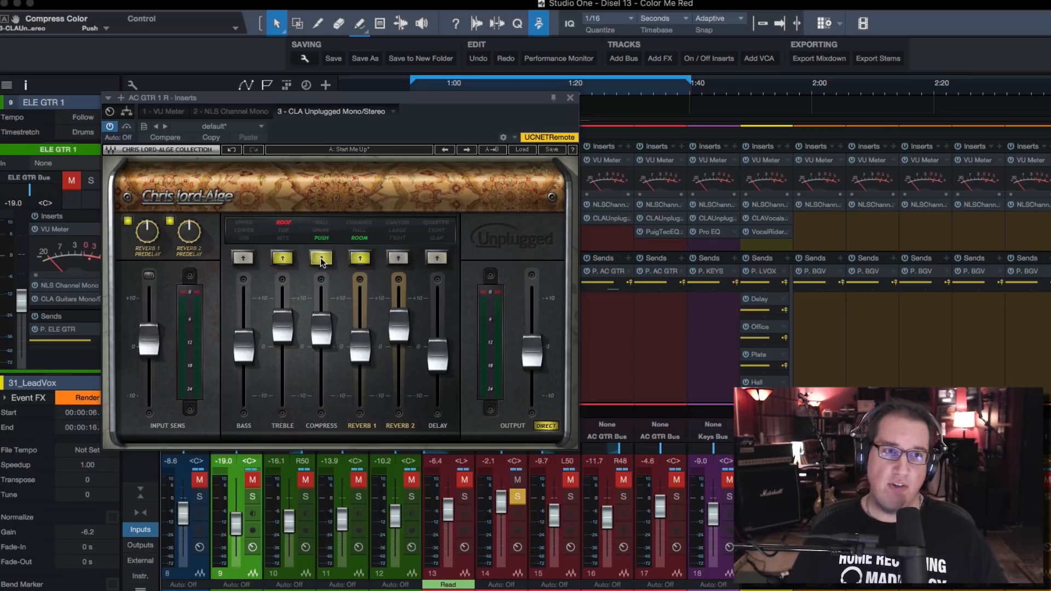
click(321, 260)
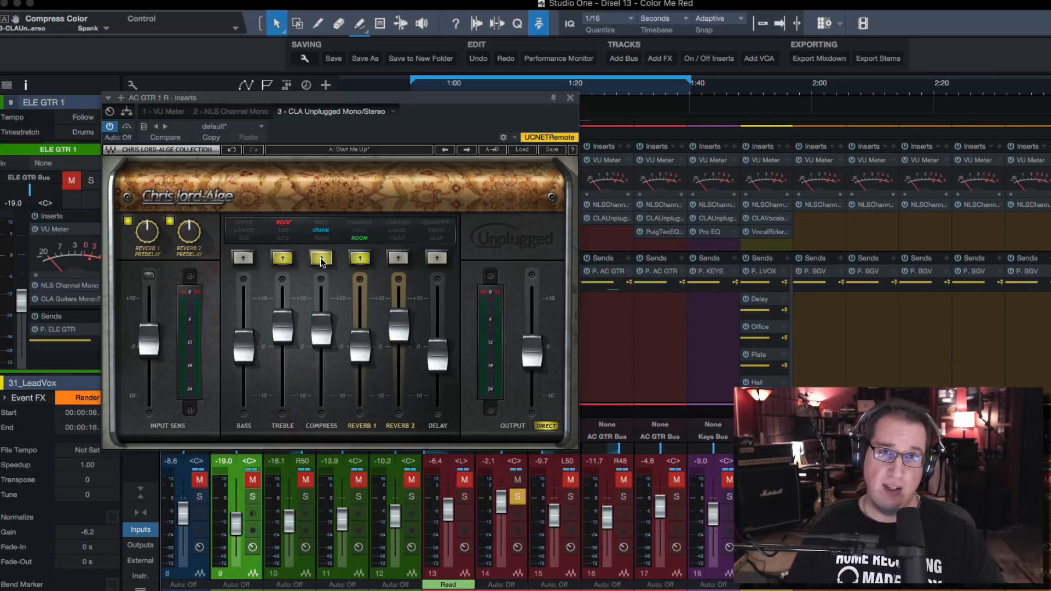
click(322, 259)
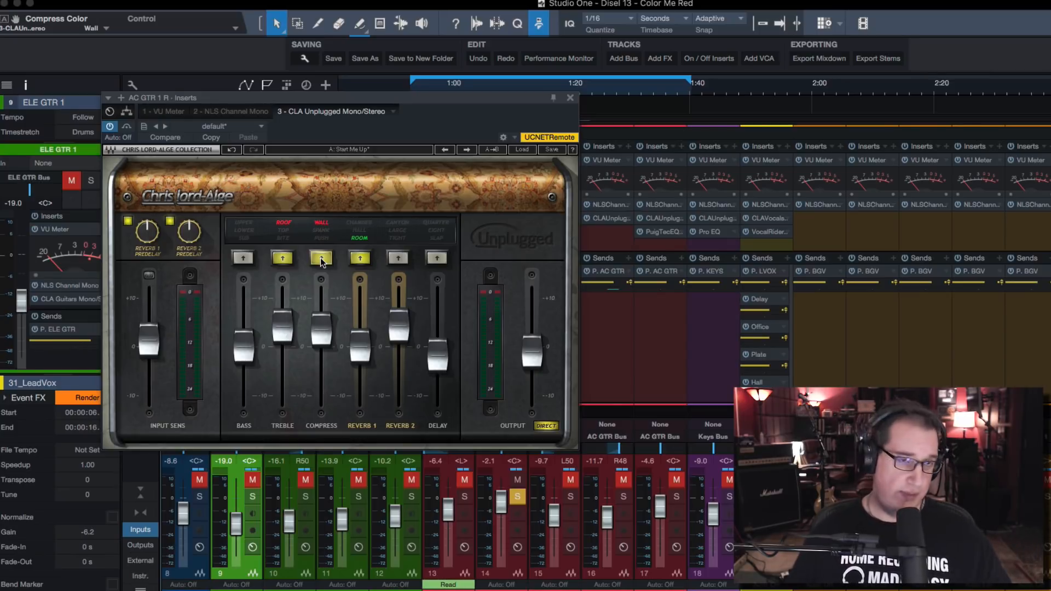
click(321, 262)
click(322, 262)
click(322, 262)
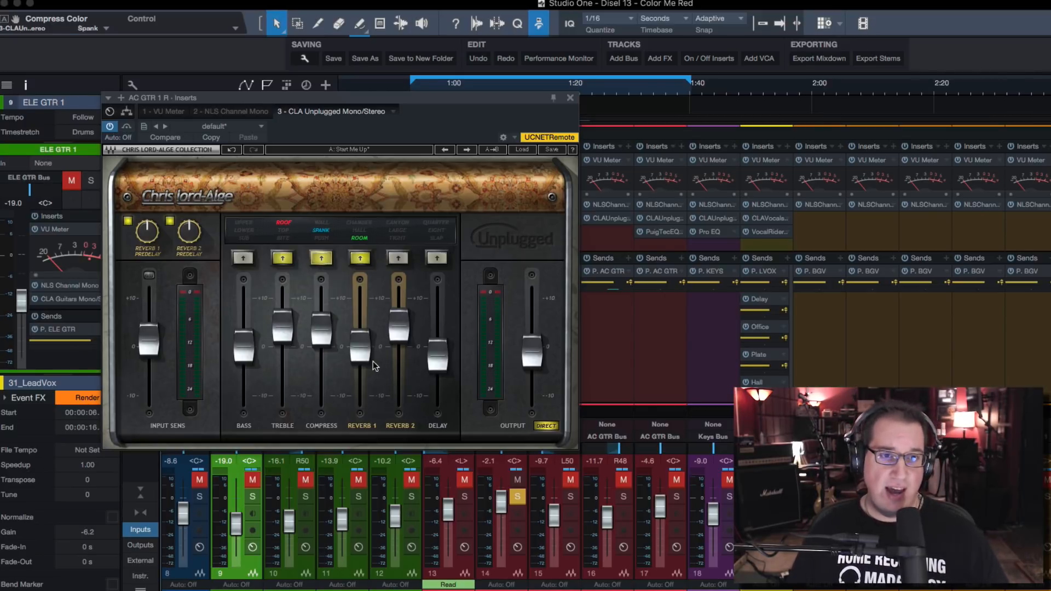
- Step through the Reverb 1 and Reverb 2 color options, returning Reverb 1 to Room and Reverb 2 to Mute
click(359, 258)
click(360, 258)
click(359, 258)
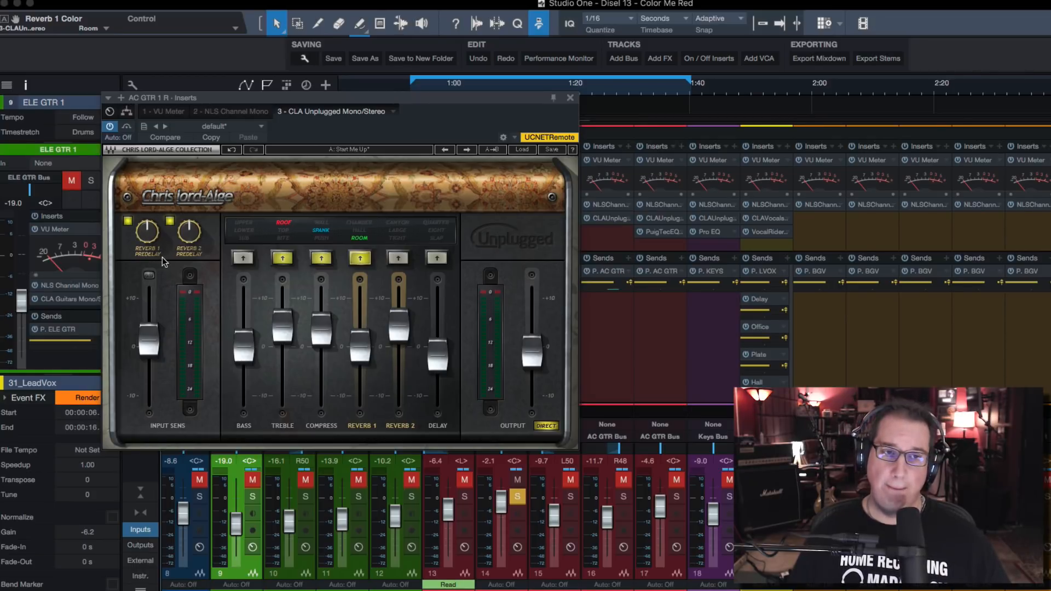
click(398, 258)
click(398, 258)
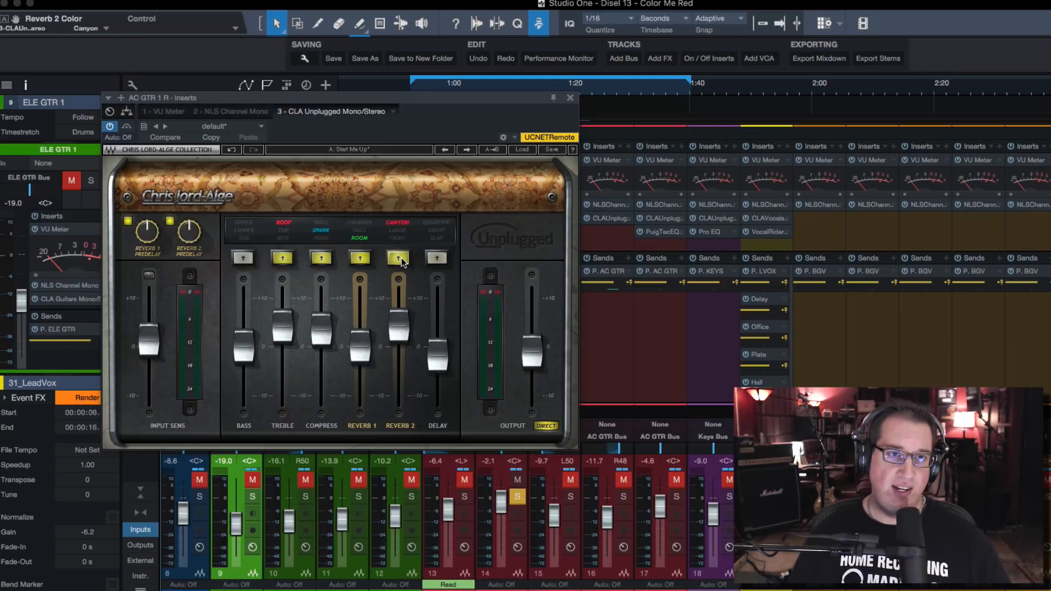
click(401, 262)
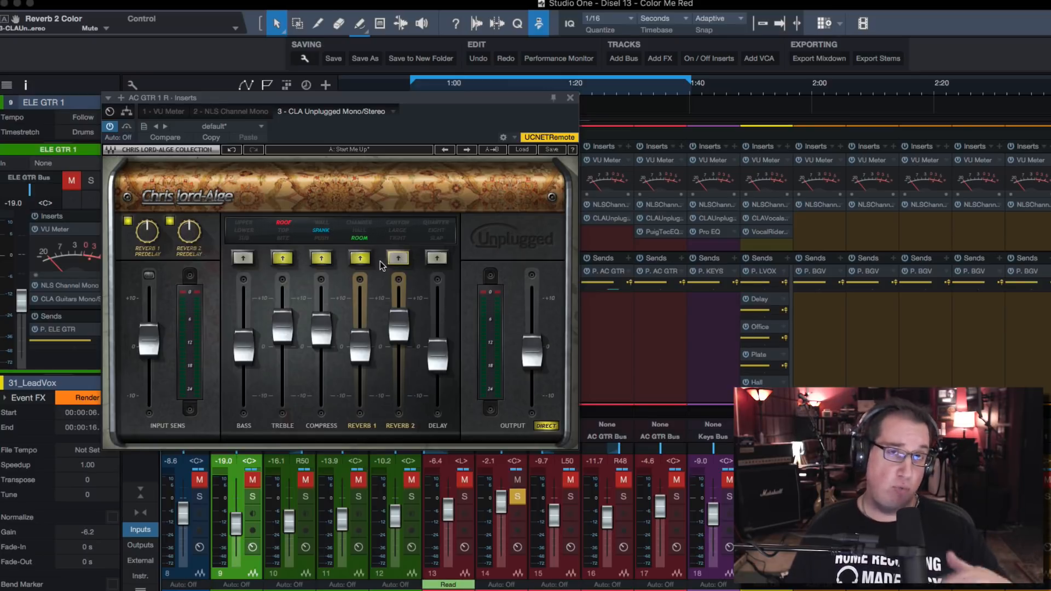
- Cycle the Delay color through Slap and Quarter and back to Mute
click(437, 258)
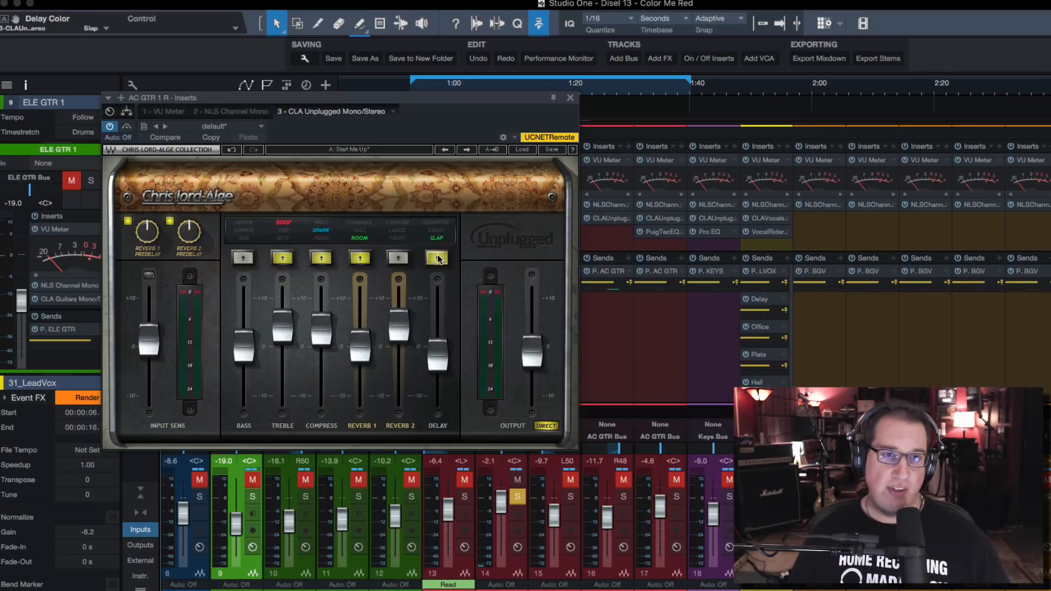
click(437, 257)
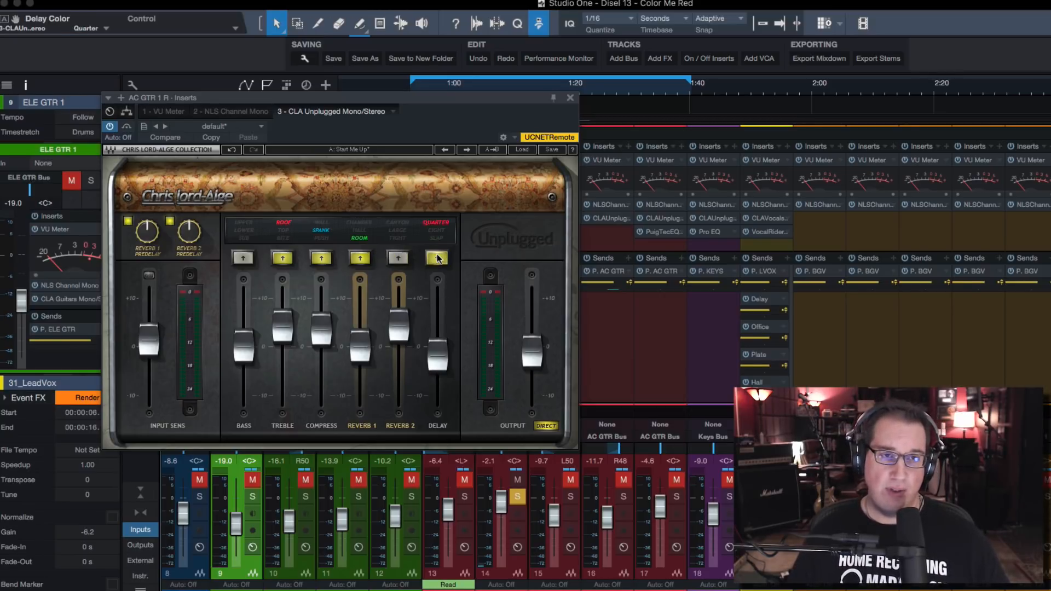
click(436, 258)
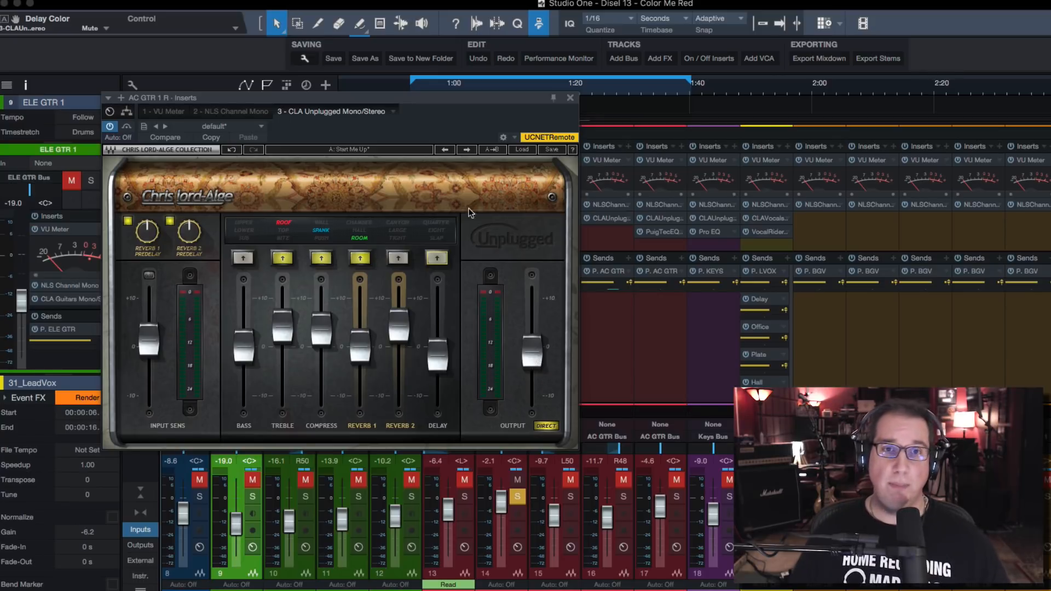
- Close CLA Unplugged, select the AC GTR 1 R channel, inspect its NLS Channel insert, and reopen CLA Unplugged
drag(452, 97, 450, 90)
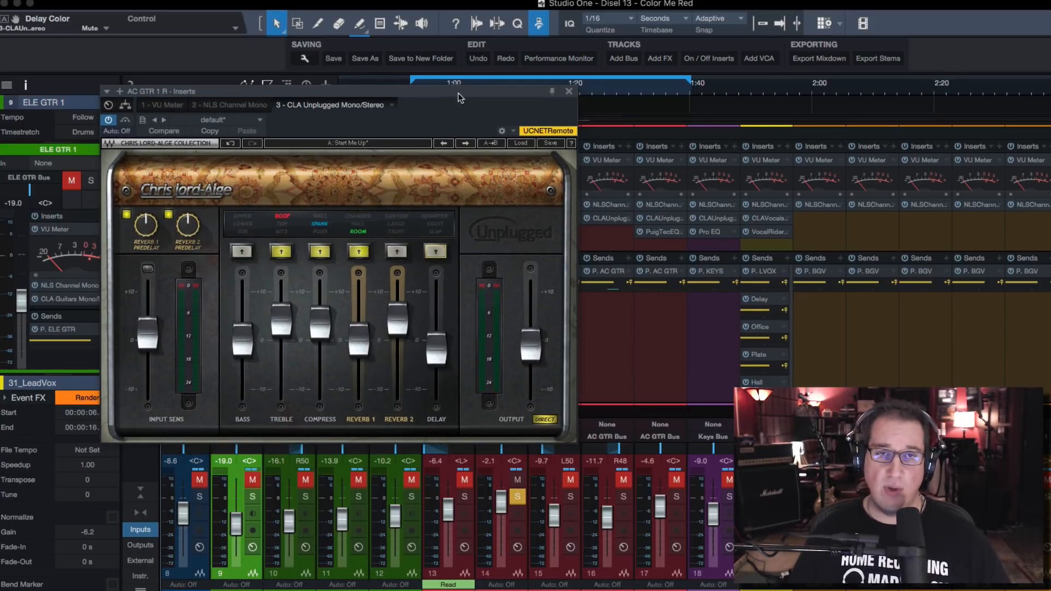
click(567, 93)
click(499, 527)
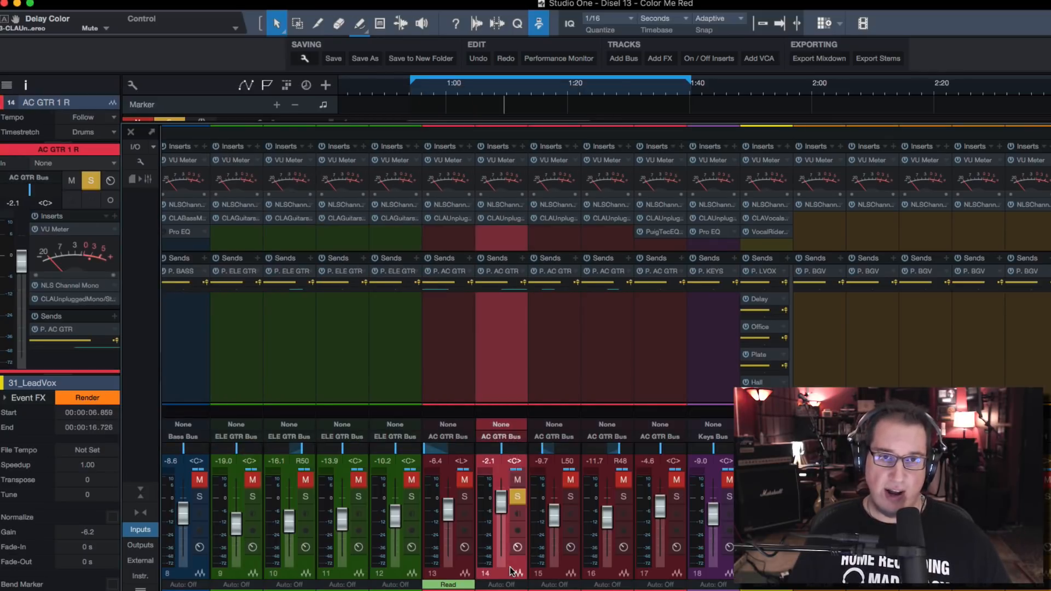
click(499, 207)
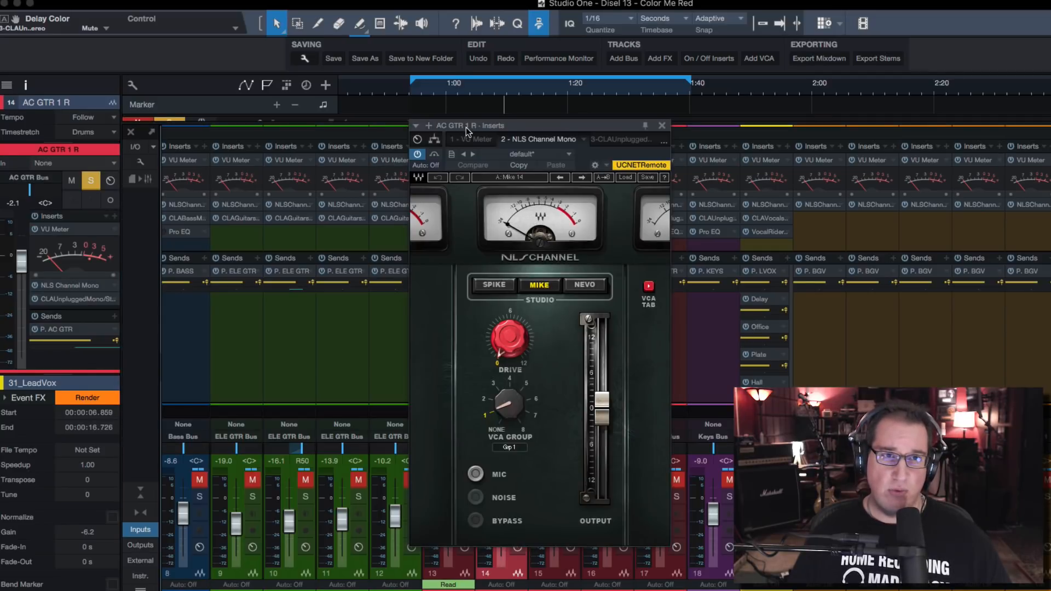
drag(468, 119, 265, 104)
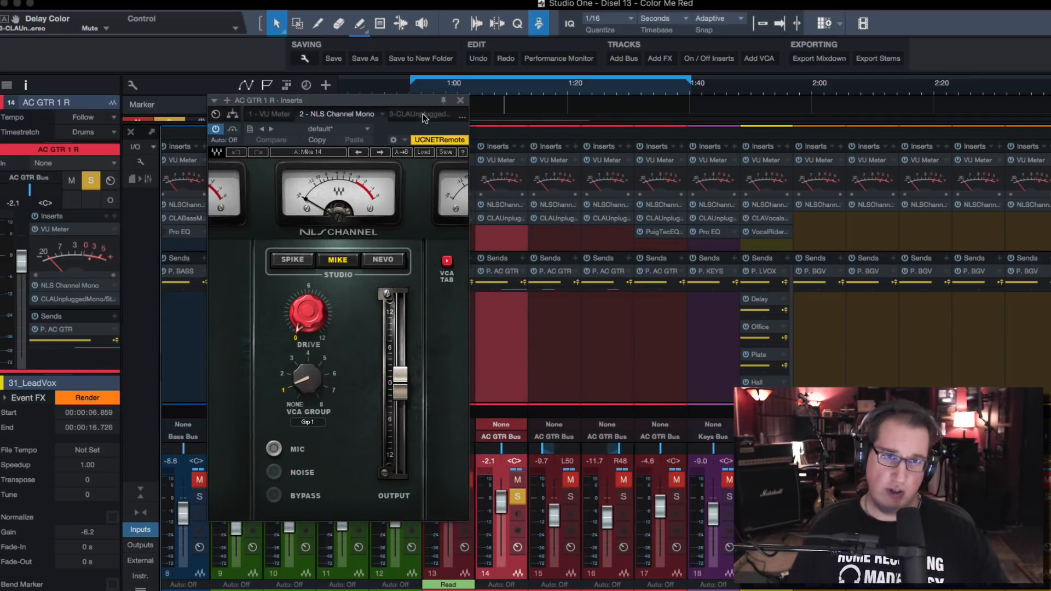
click(460, 101)
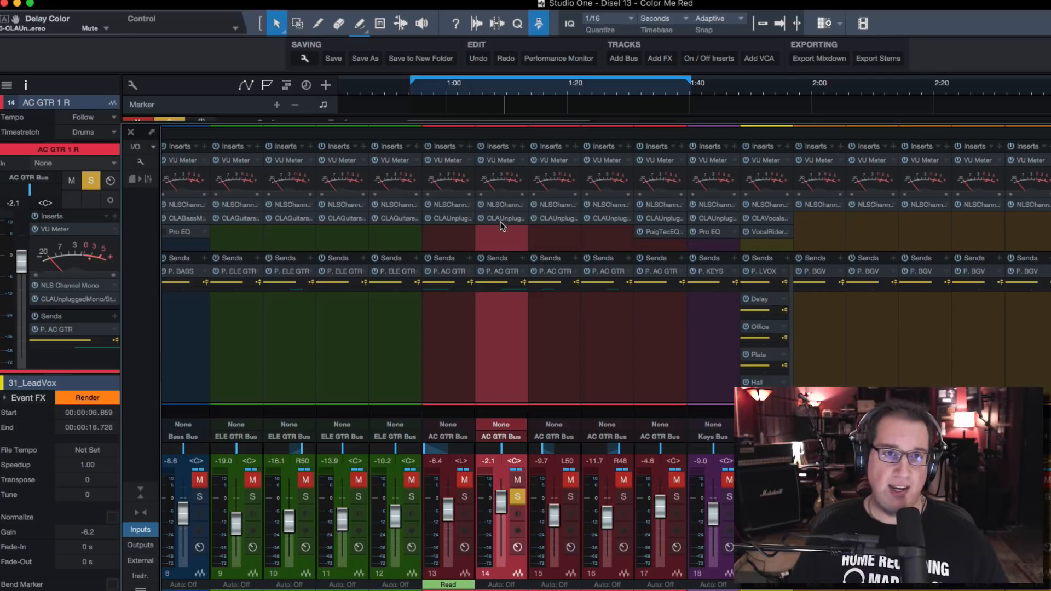
click(500, 219)
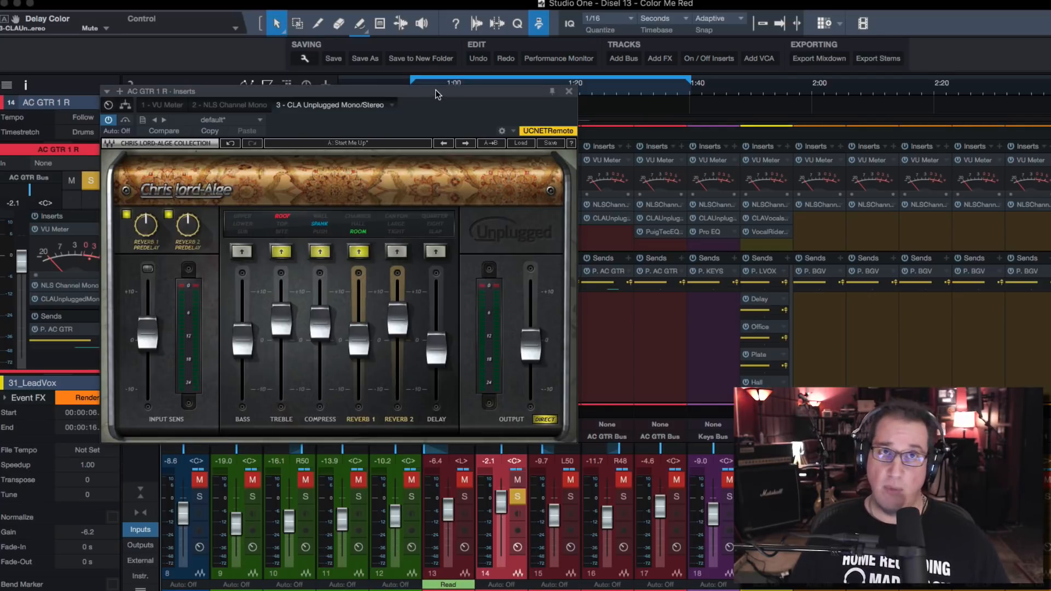
- Move the plugin window lower and compare the guitar with CLA Unplugged bypassed and active, leaving it active
drag(436, 94, 417, 132)
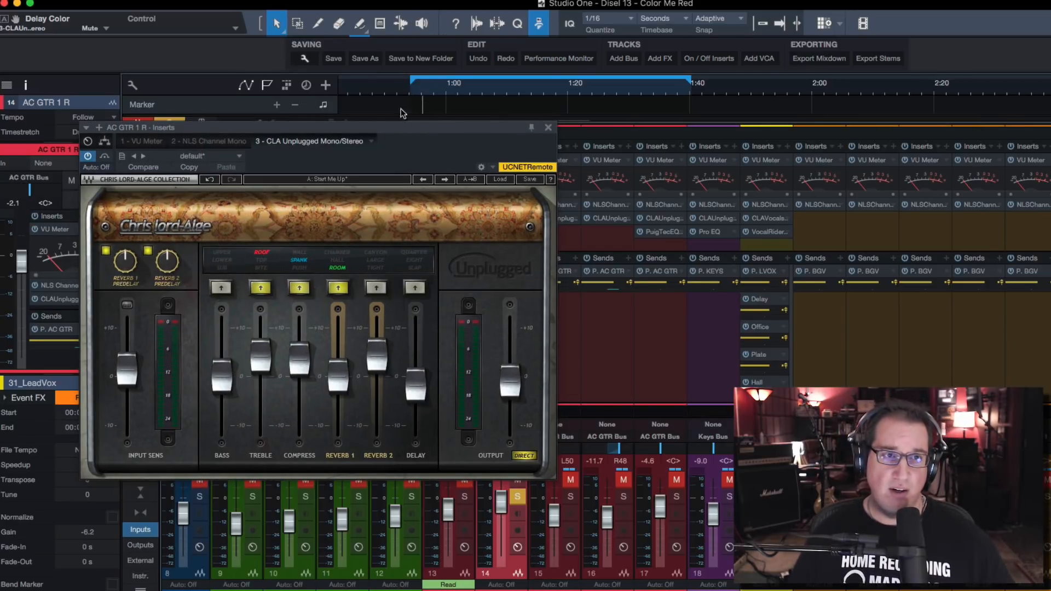
drag(373, 129, 383, 133)
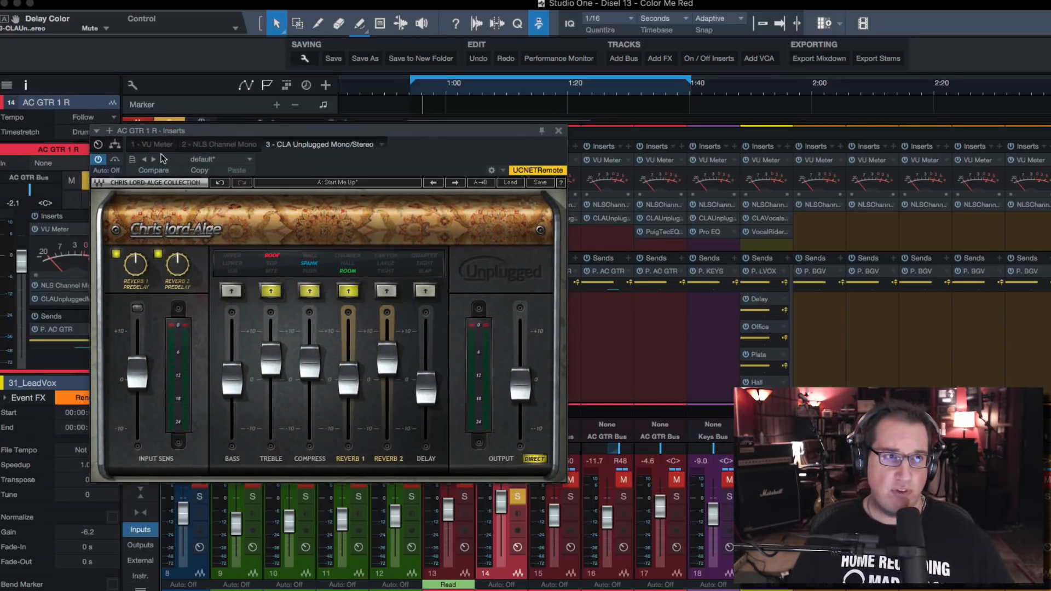
click(115, 160)
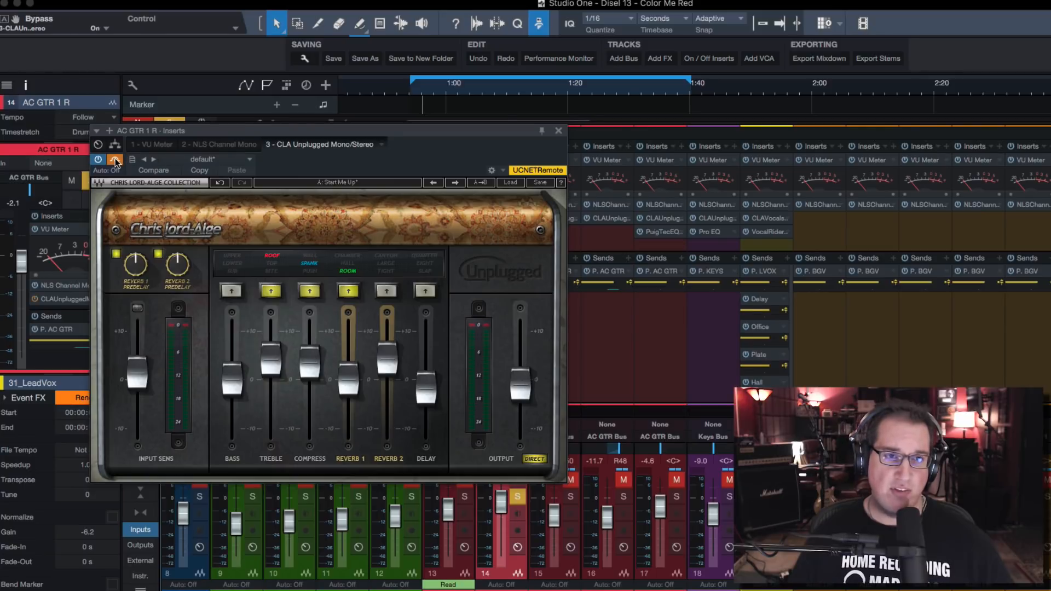
click(115, 159)
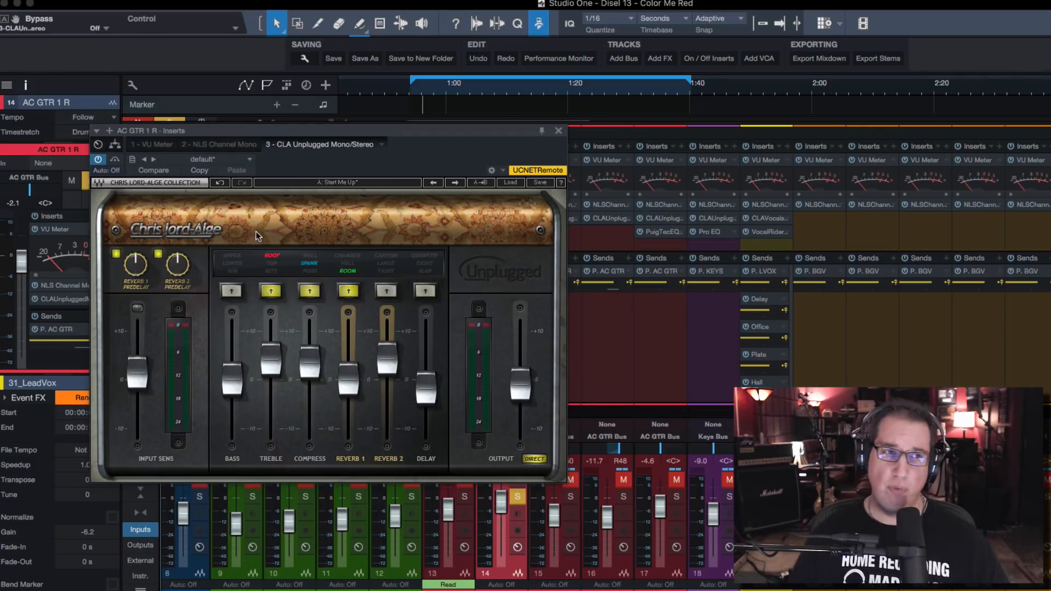
click(114, 159)
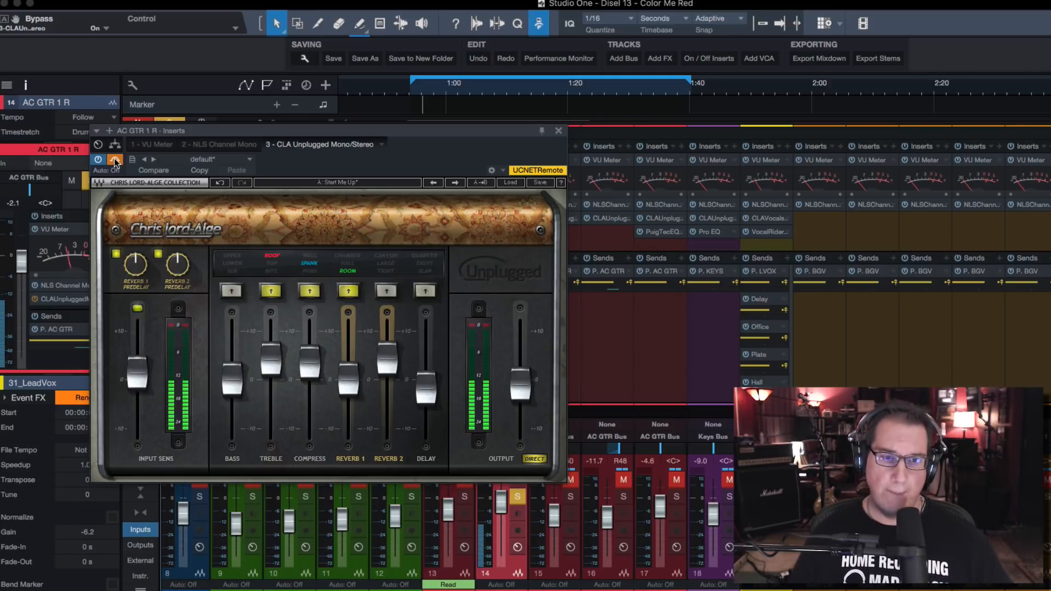
drag(169, 133, 168, 136)
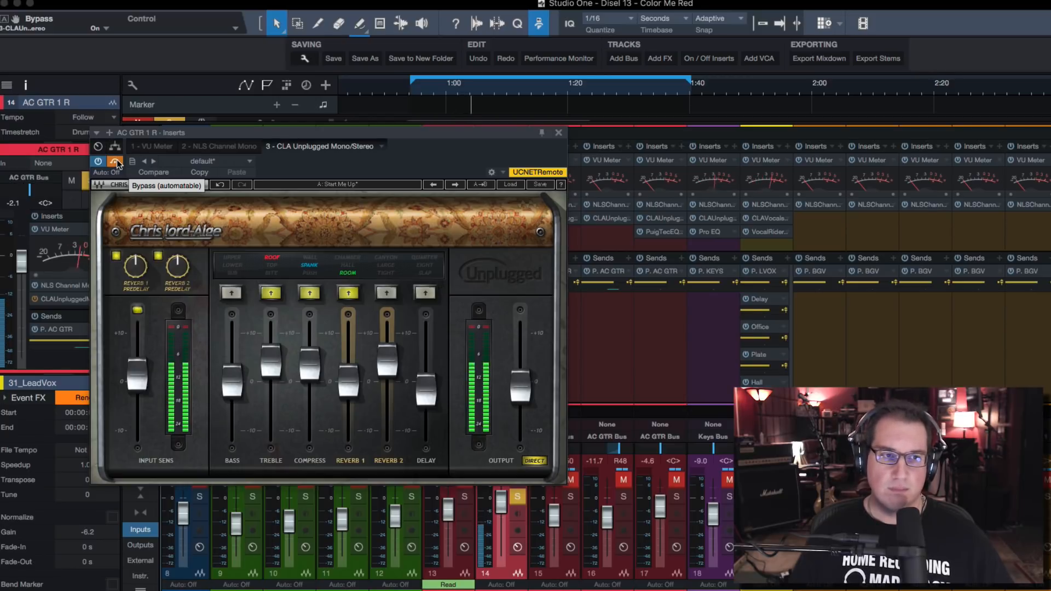
click(116, 162)
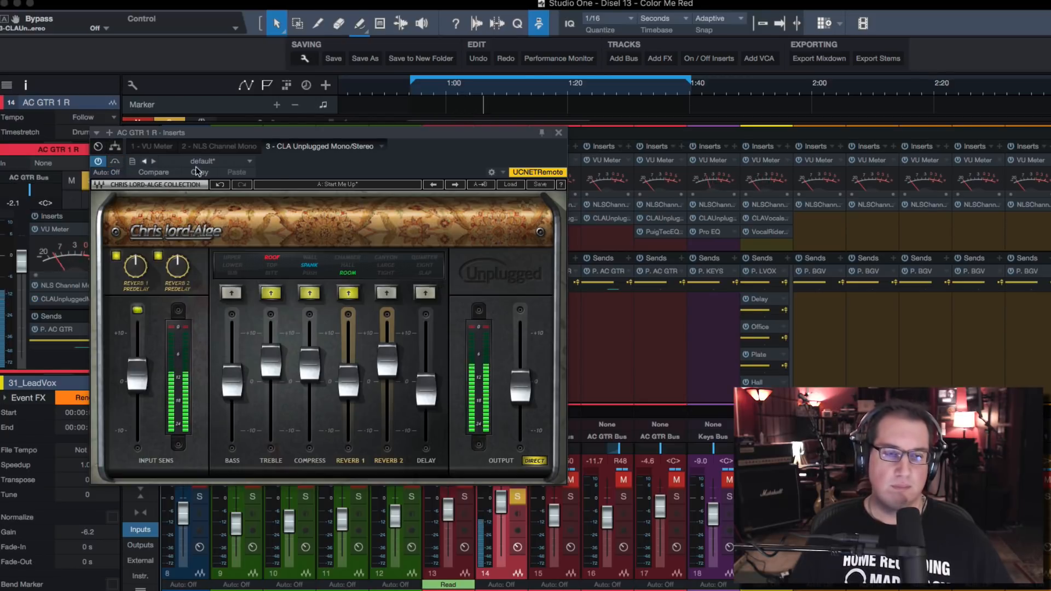
- Lower Reverb 1 first to -3.1 and finally to -6.1, toggling the plugin's bypass to compare and leaving it active
drag(348, 379, 348, 397)
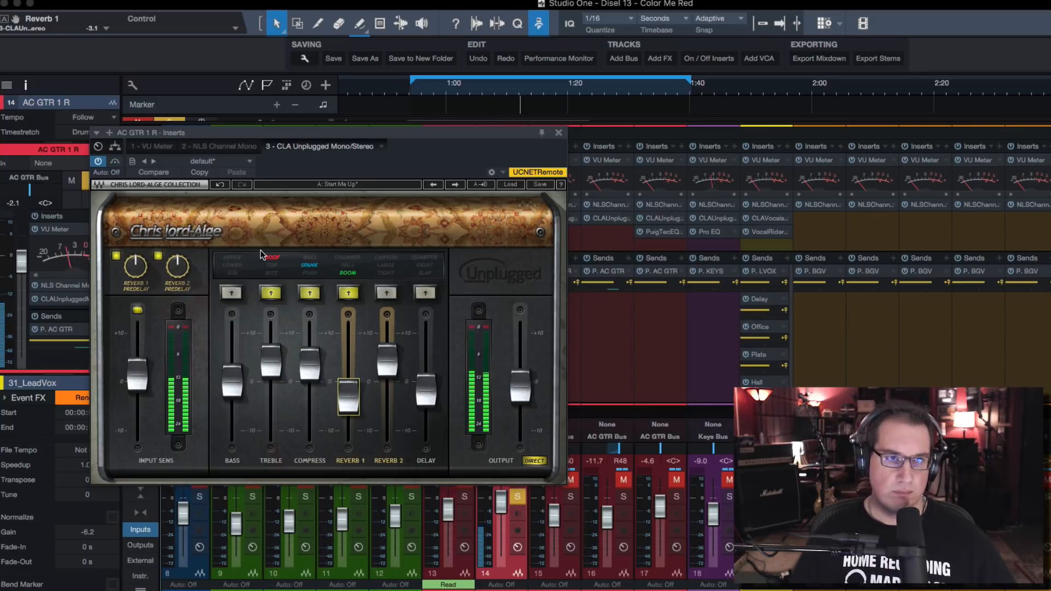
click(115, 161)
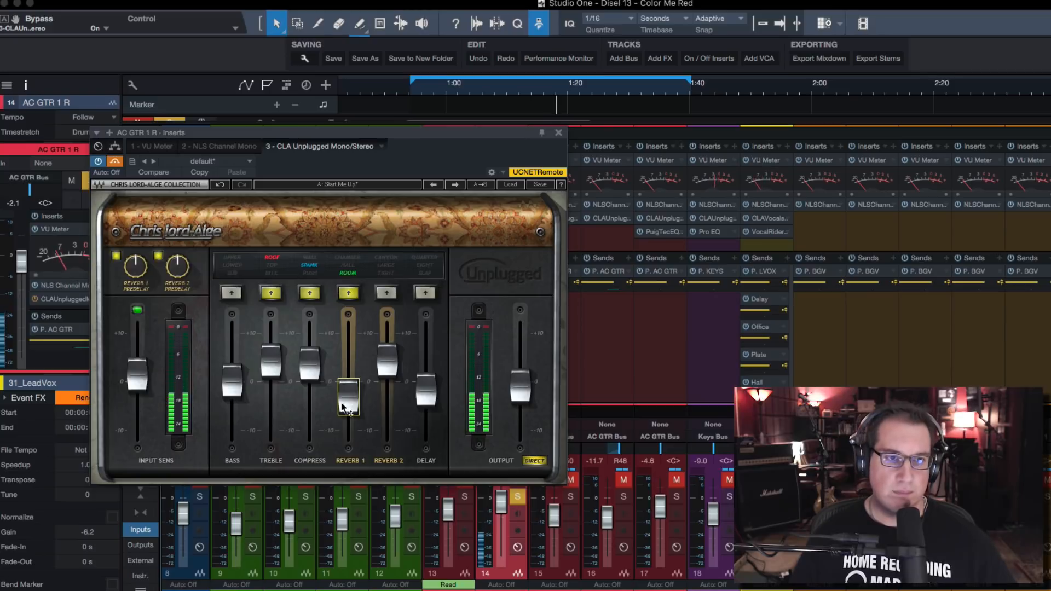
drag(348, 395, 348, 410)
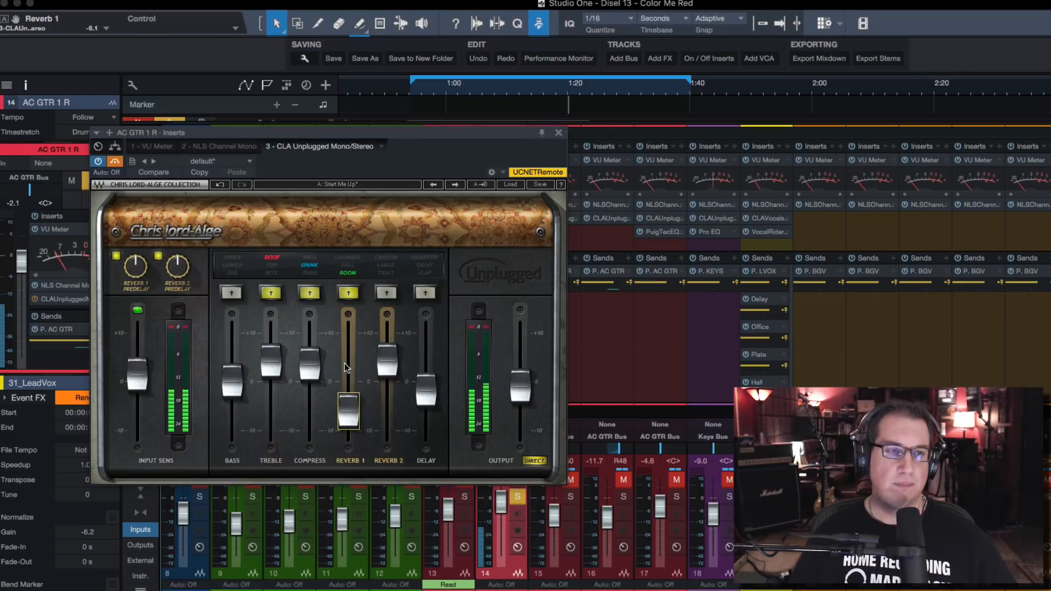
click(115, 161)
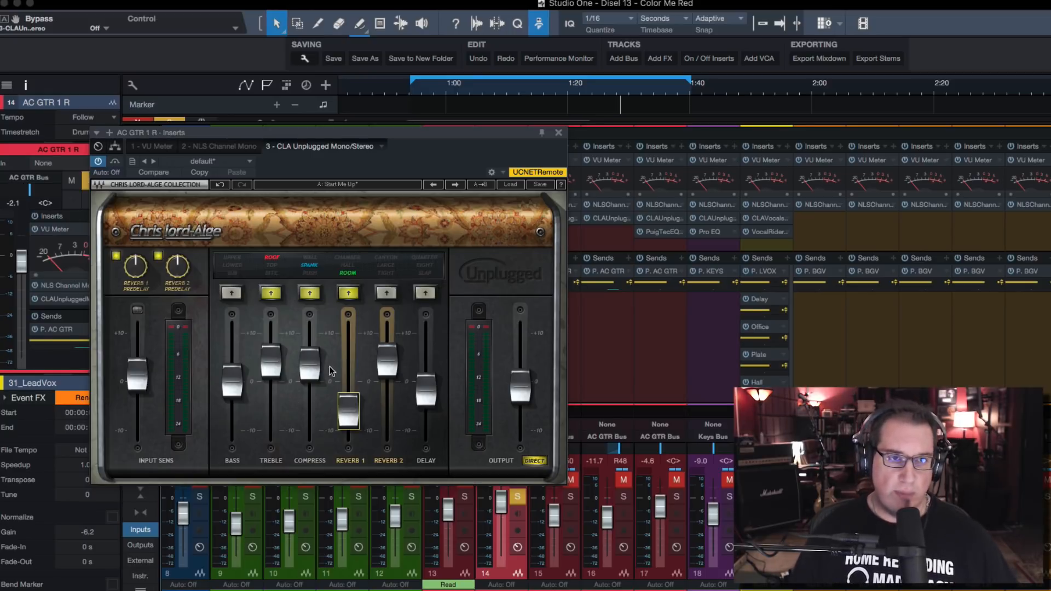
- Cycle the Reverb 1, Compress and Treble colors until all three are switched off
click(348, 295)
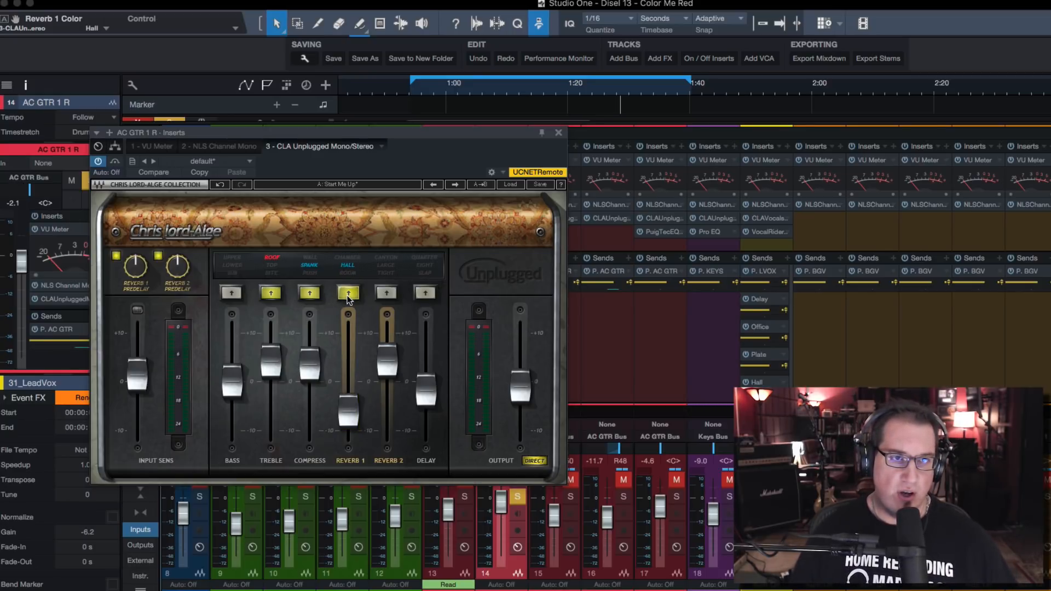
click(311, 295)
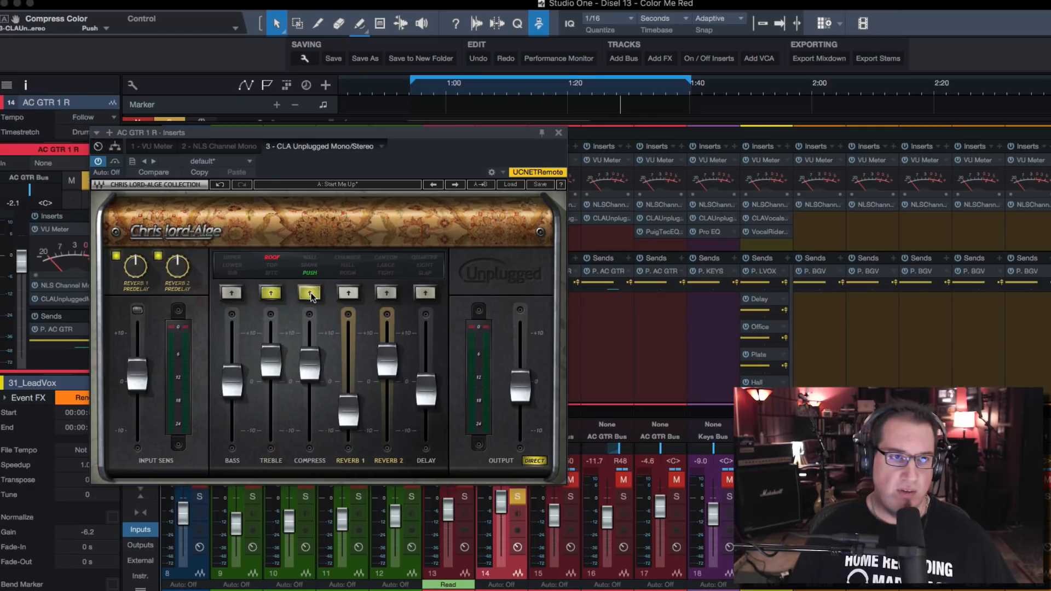
click(270, 294)
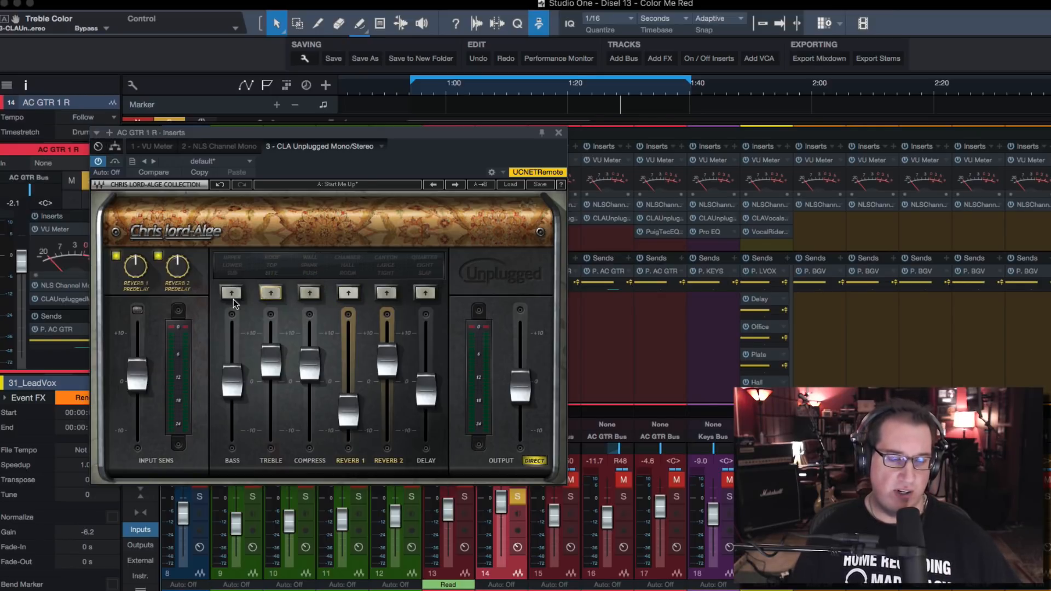
- Enable the Sub color for Bass, raise its level to 10.0 during playback, and bring it down to 3.8
click(232, 294)
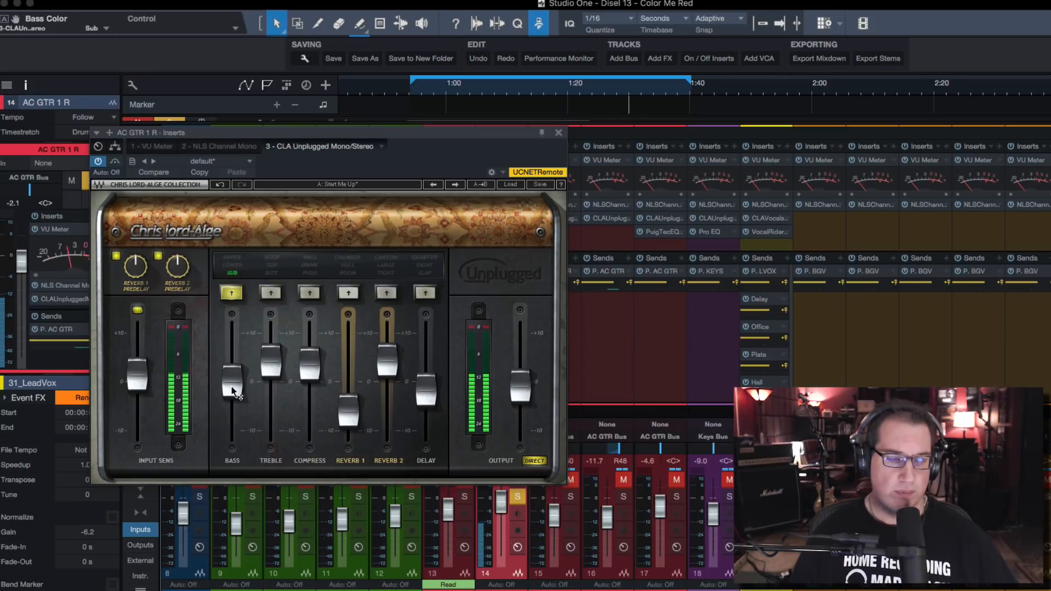
drag(234, 389, 232, 332)
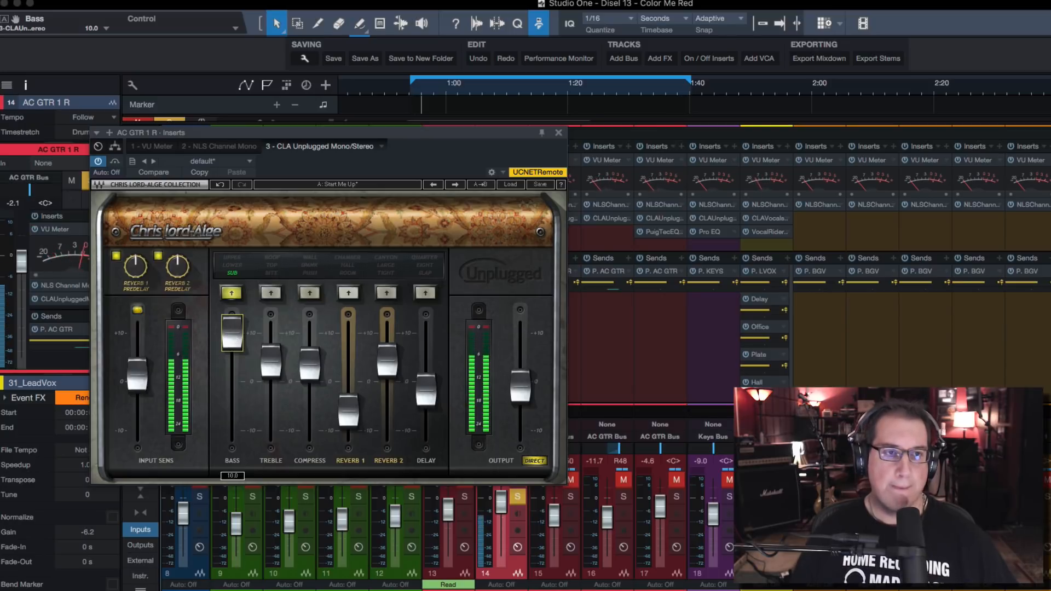
drag(232, 332, 228, 361)
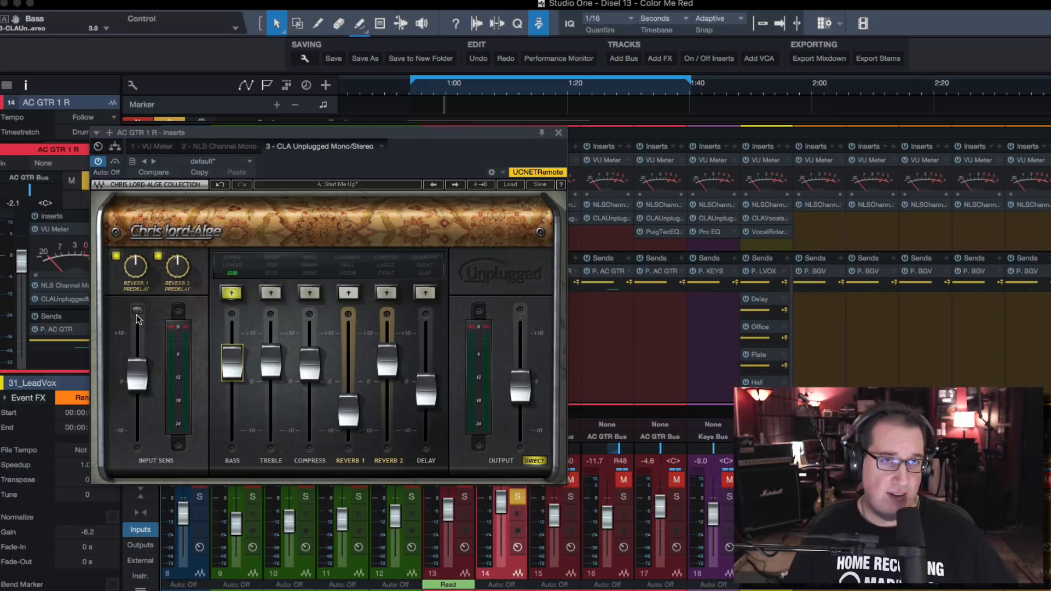
- Set Input Sens to 2.0 dB and Output to -2.0 dB during playback, and compare the plugin bypassed and active
key(space)
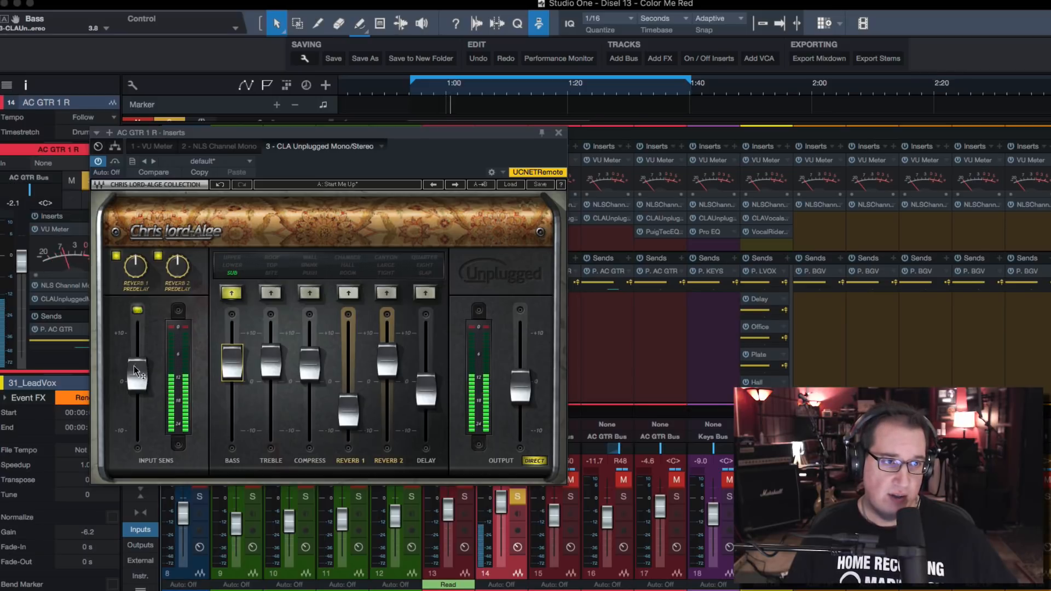
mouse_move(133, 370)
mouse_down()
mouse_move(137, 398)
mouse_move(138, 375)
mouse_up()
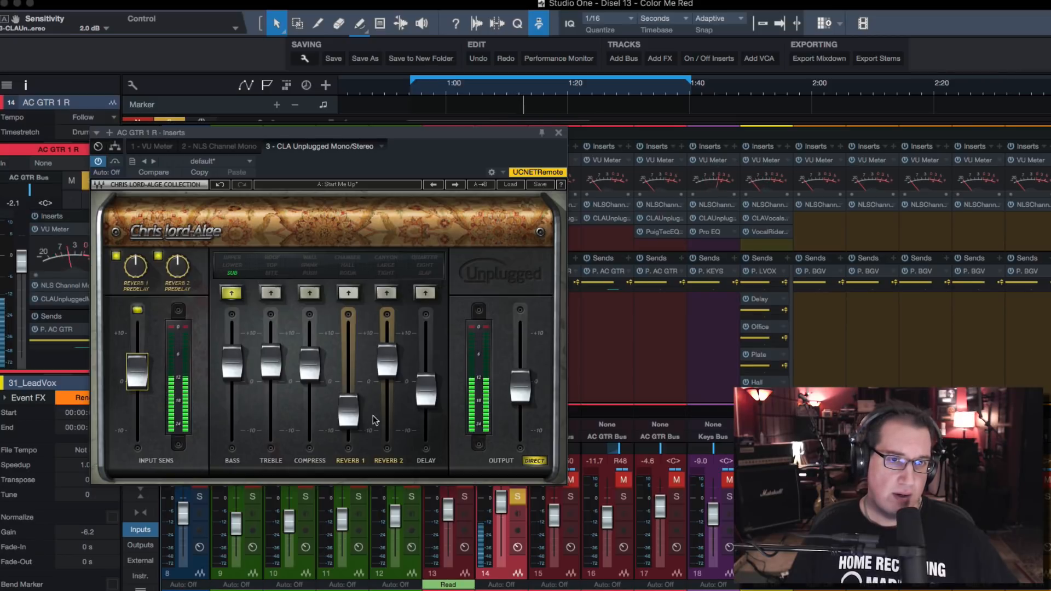
drag(520, 386, 520, 391)
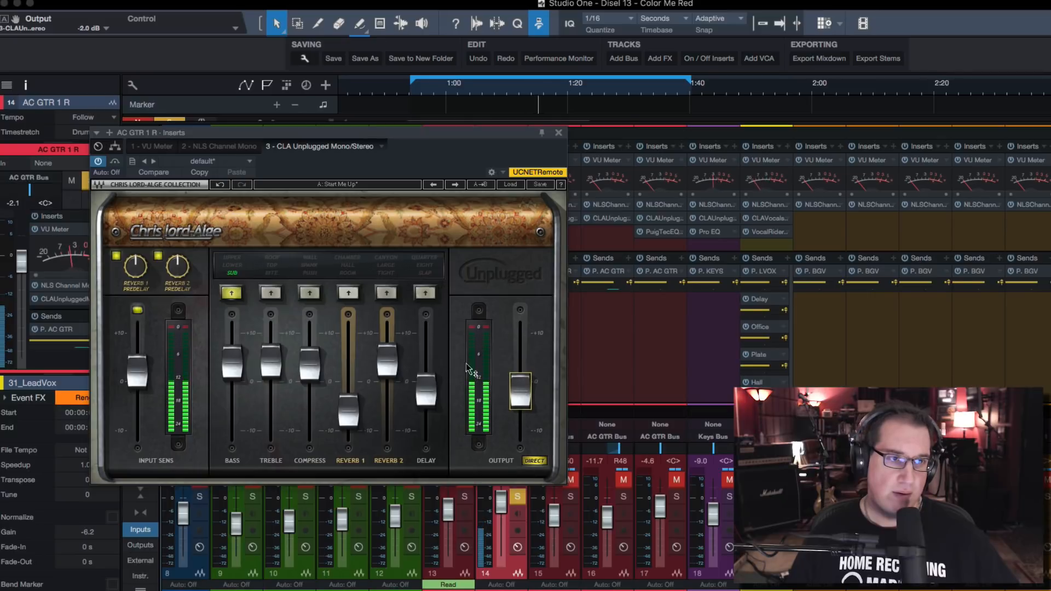
click(115, 162)
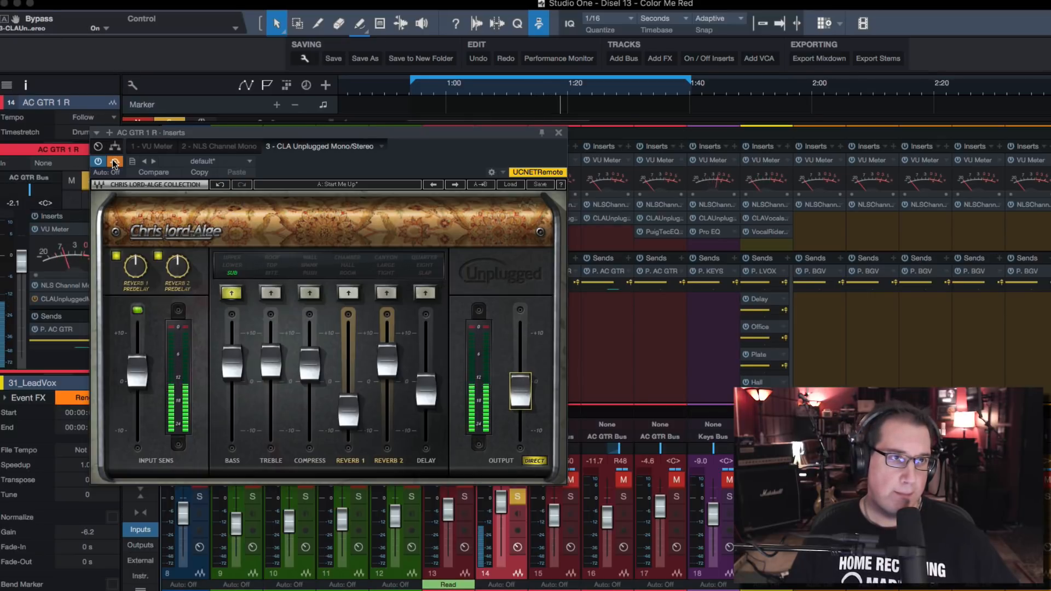
click(115, 162)
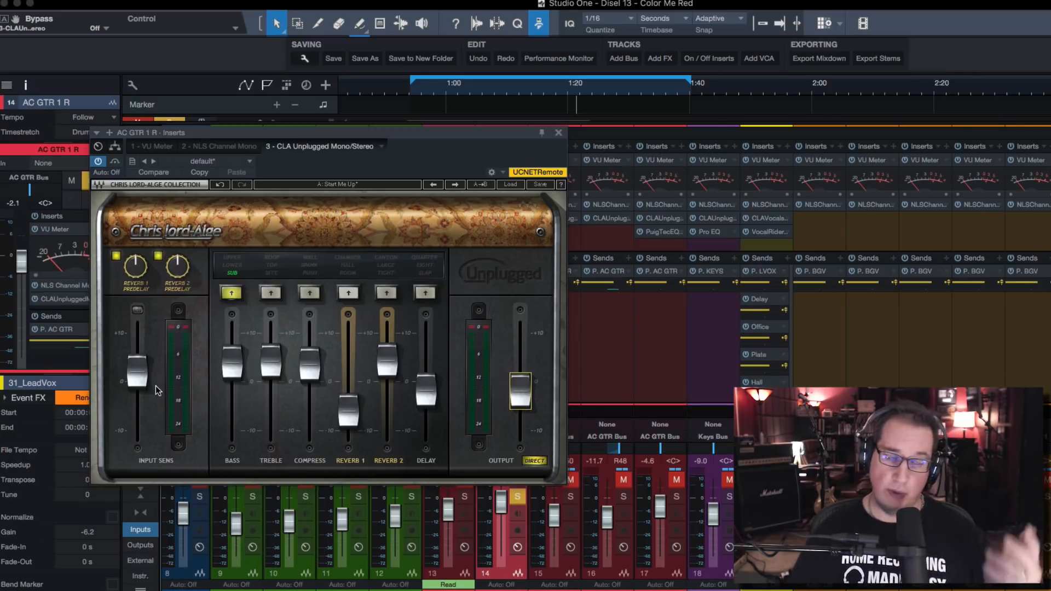
- Audition the Sub, Lower and Upper Bass colors at level 10.0, return the fader to about zero, and bypass the color
click(232, 361)
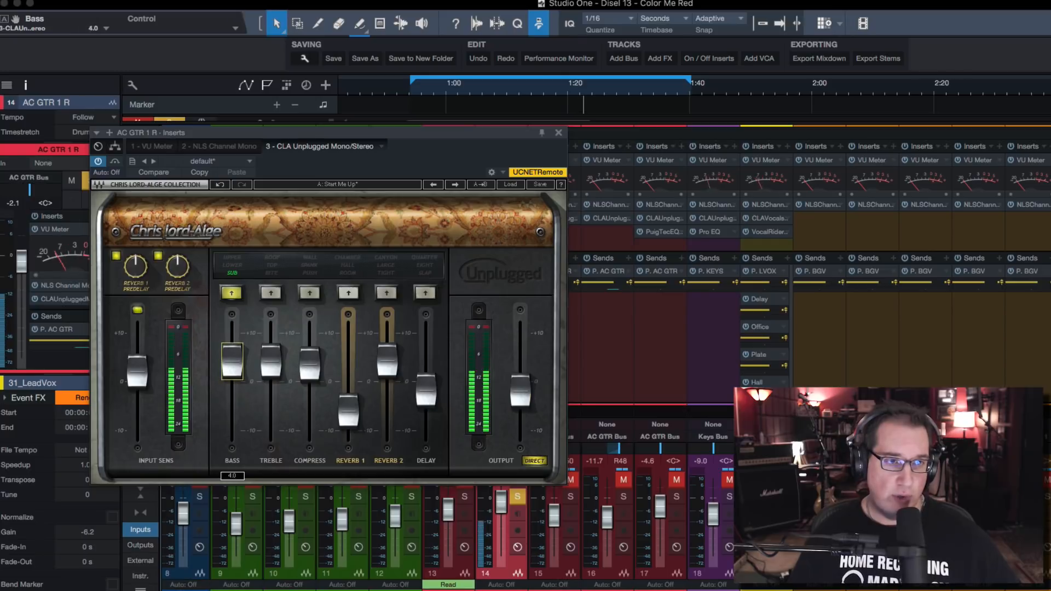
drag(232, 361, 232, 331)
click(232, 293)
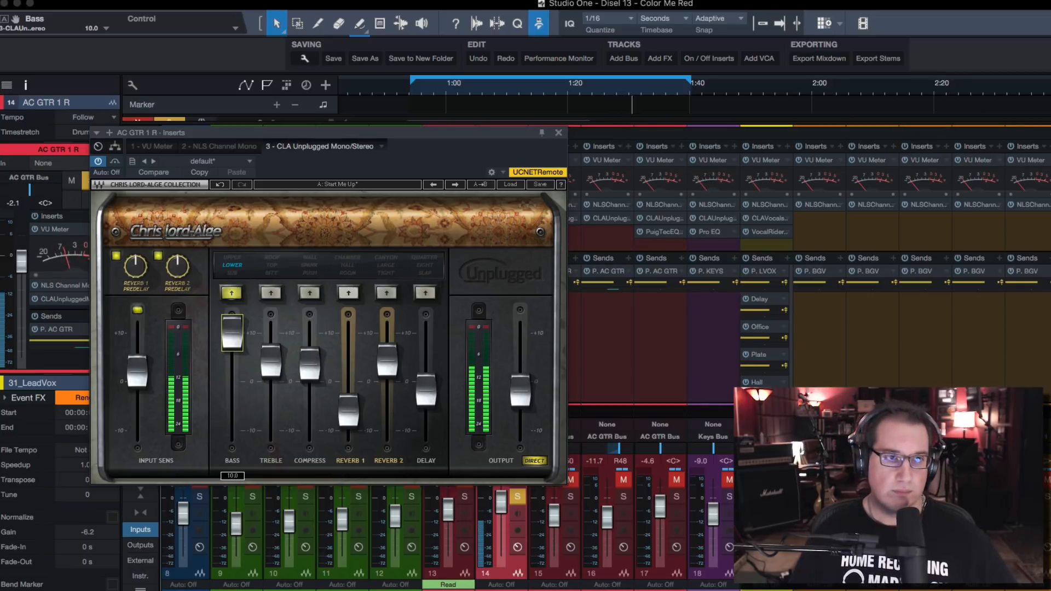
mouse_move(232, 333)
mouse_down()
mouse_move(232, 431)
mouse_move(232, 339)
mouse_up()
click(231, 294)
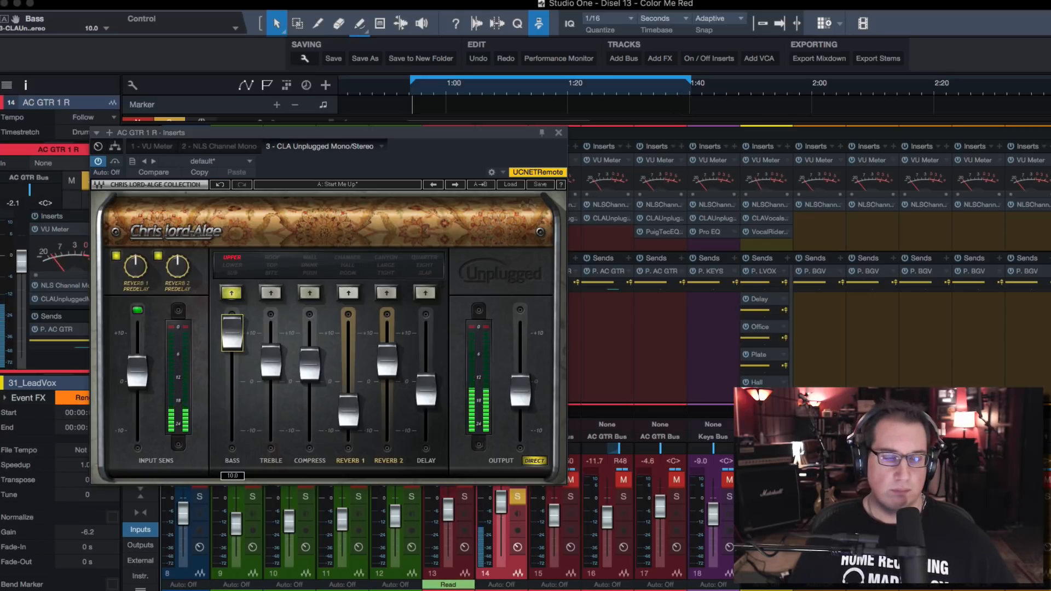
drag(232, 331, 232, 383)
click(232, 293)
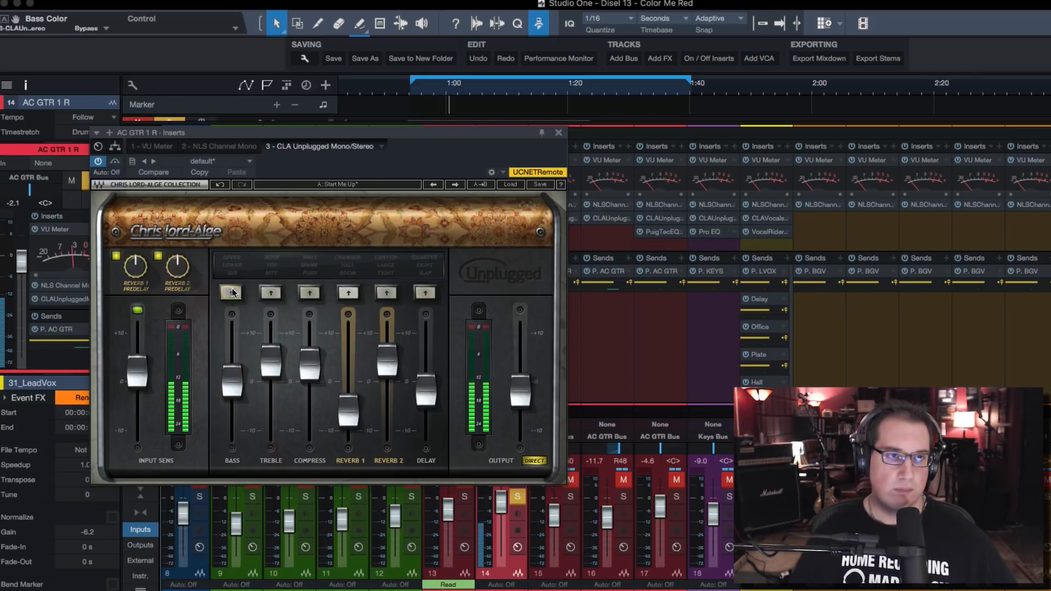
- Cycle the Bass color through its options back to Bypass and set the Bass level to -1.0
click(232, 292)
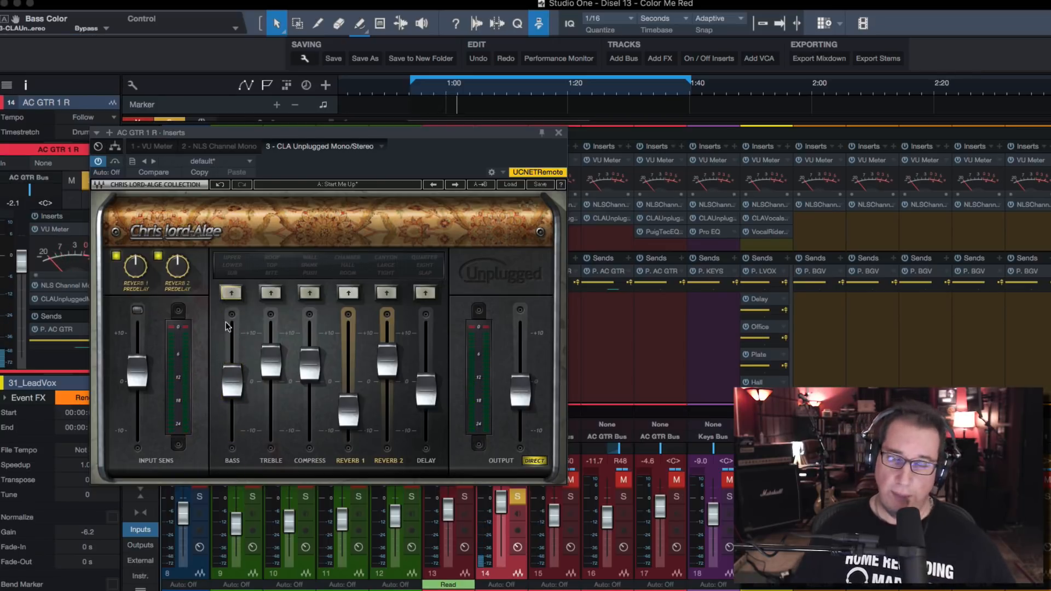
drag(232, 383, 232, 380)
click(232, 295)
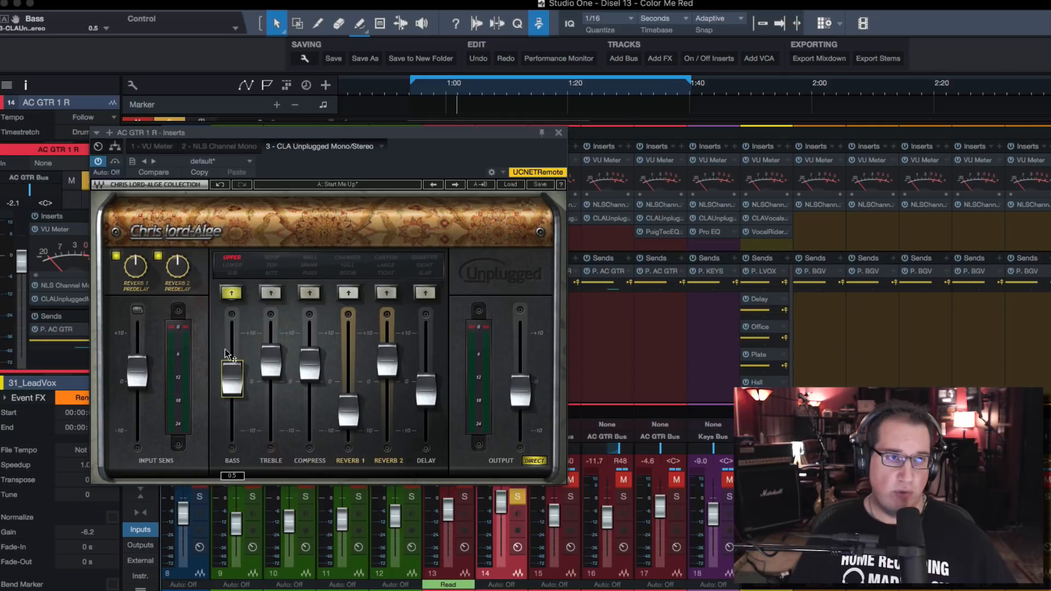
click(232, 293)
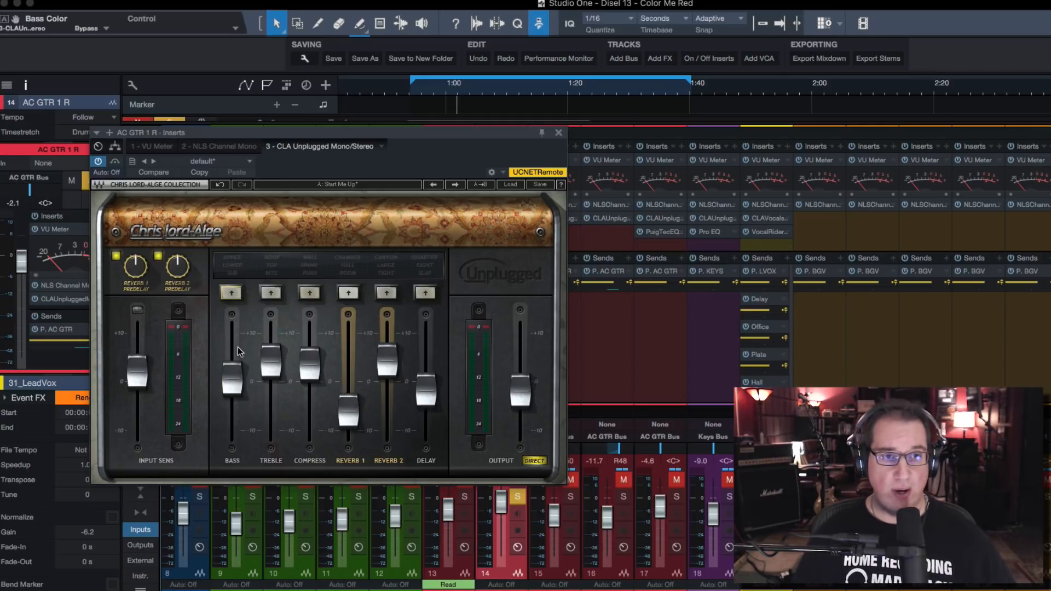
mouse_move(229, 377)
mouse_down()
mouse_move(229, 389)
mouse_move(245, 377)
mouse_up()
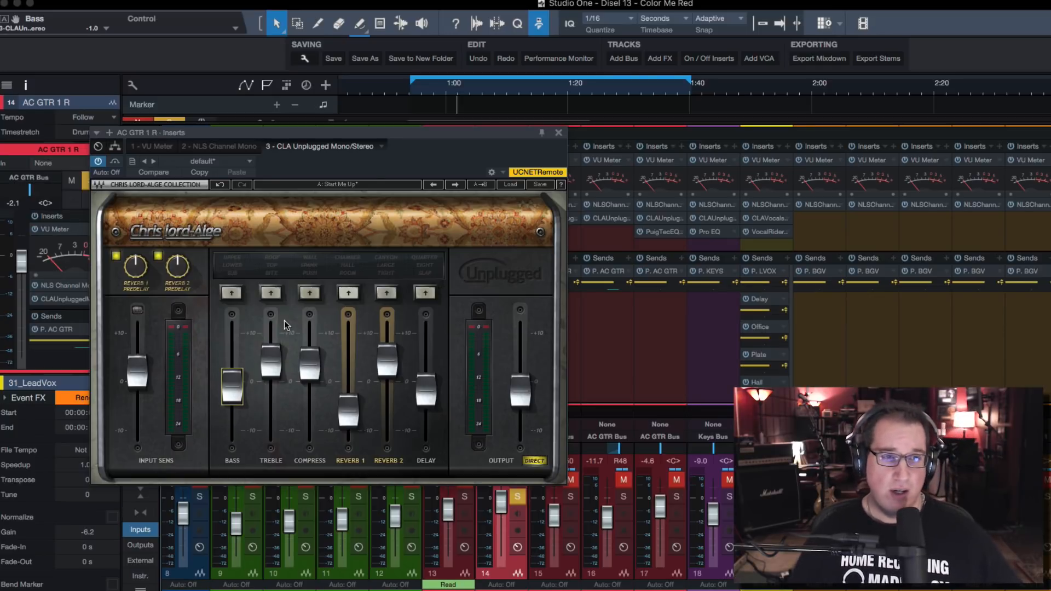
- Audition Treble with the Bite color at 10.0 and the Roof color at 4.7, bypass the color, and stop playback
click(270, 293)
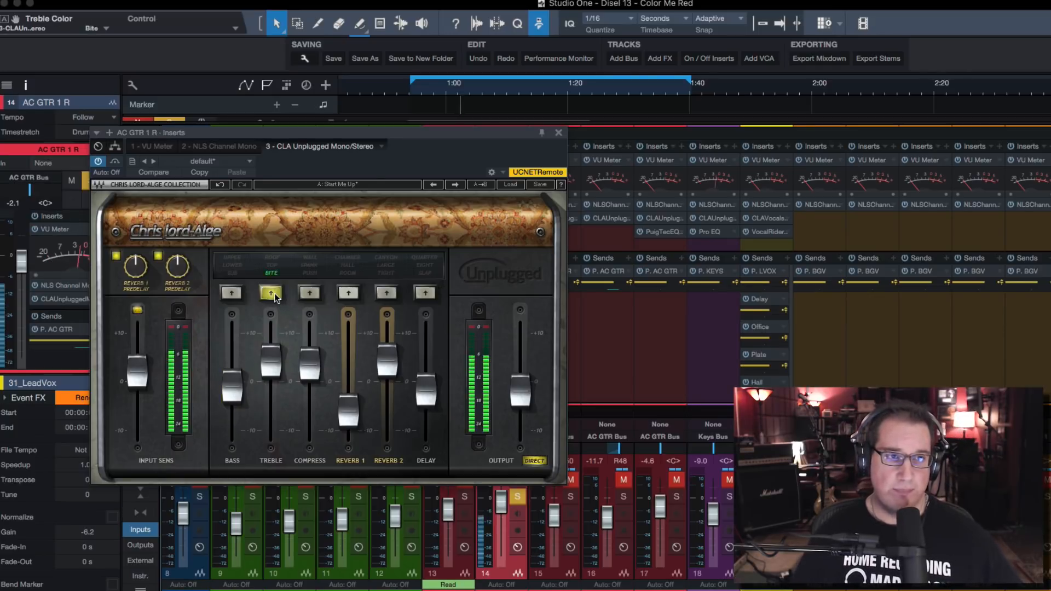
drag(270, 361, 270, 333)
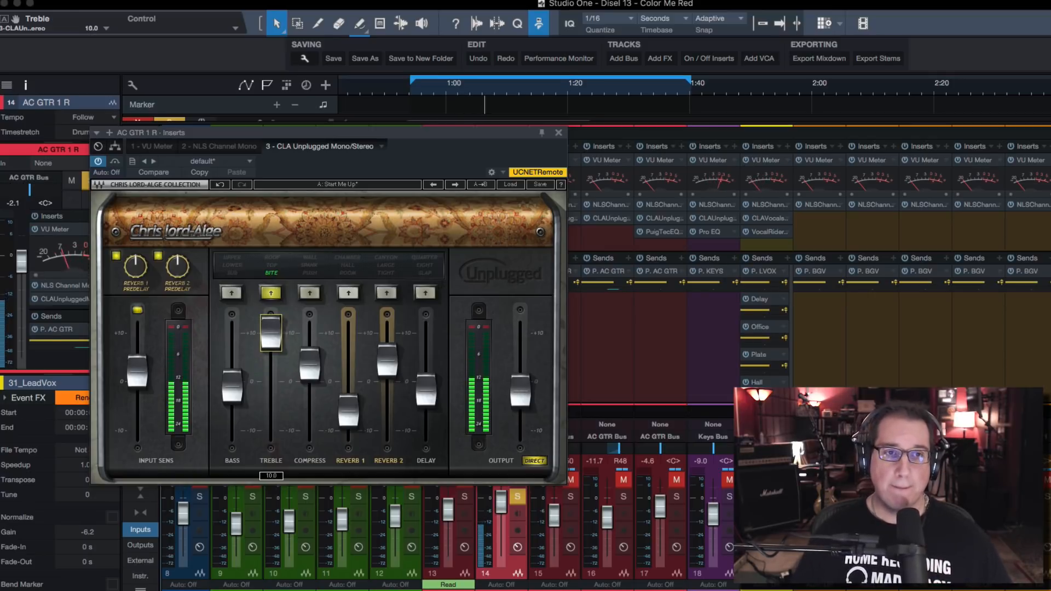
drag(270, 333, 270, 358)
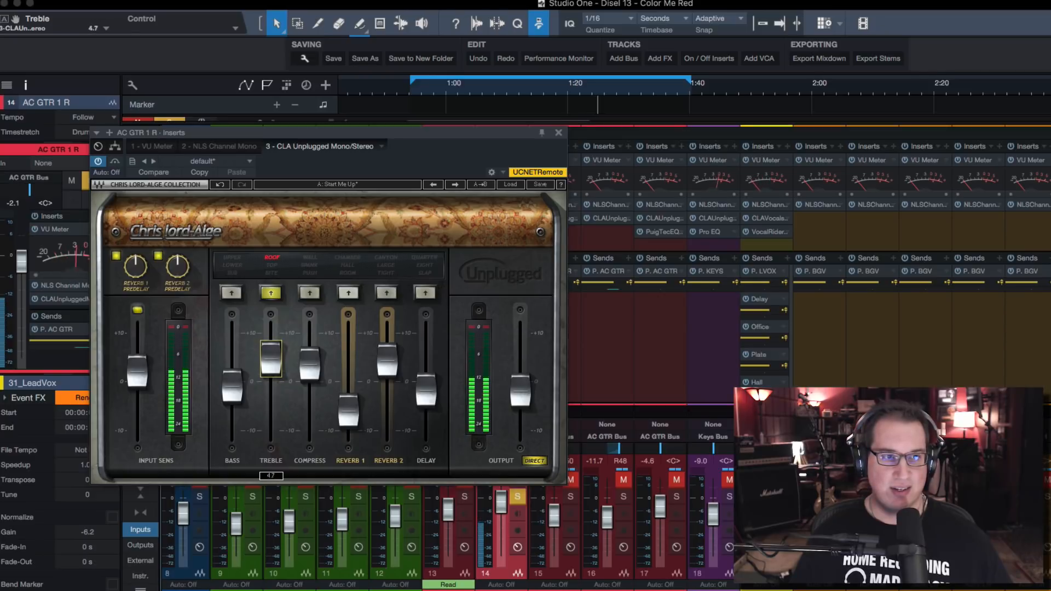
click(270, 293)
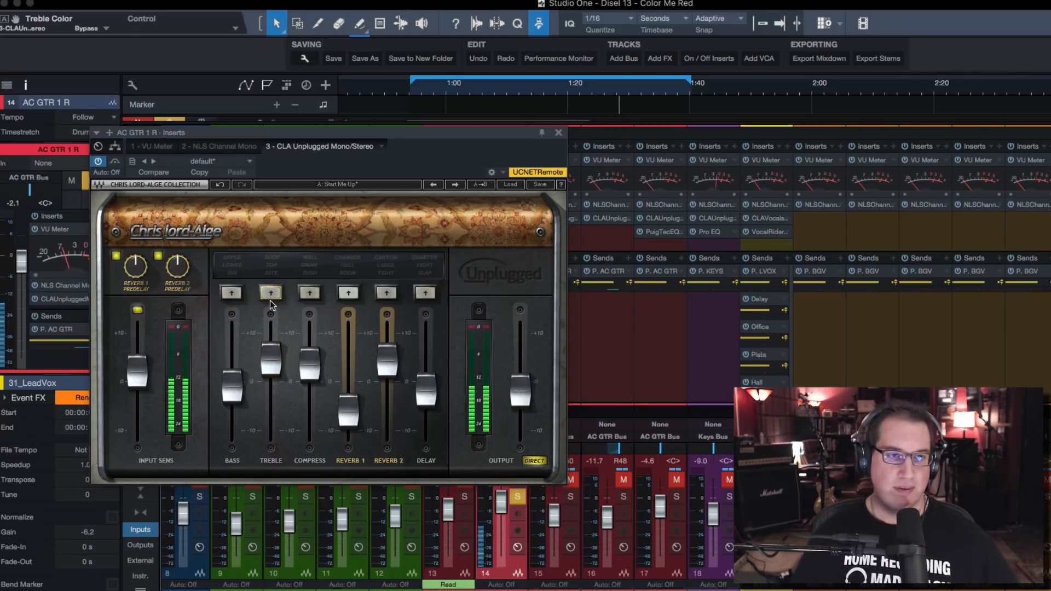
key(space)
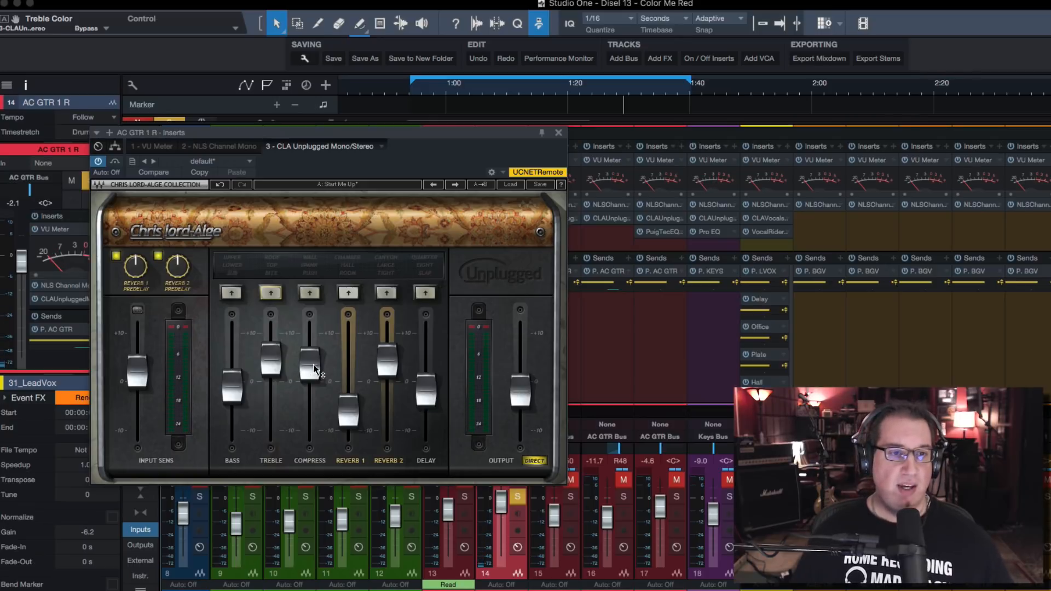
- Set Compress to 1.1, audition its bypassed and Push colors during playback, and stop playback
click(310, 294)
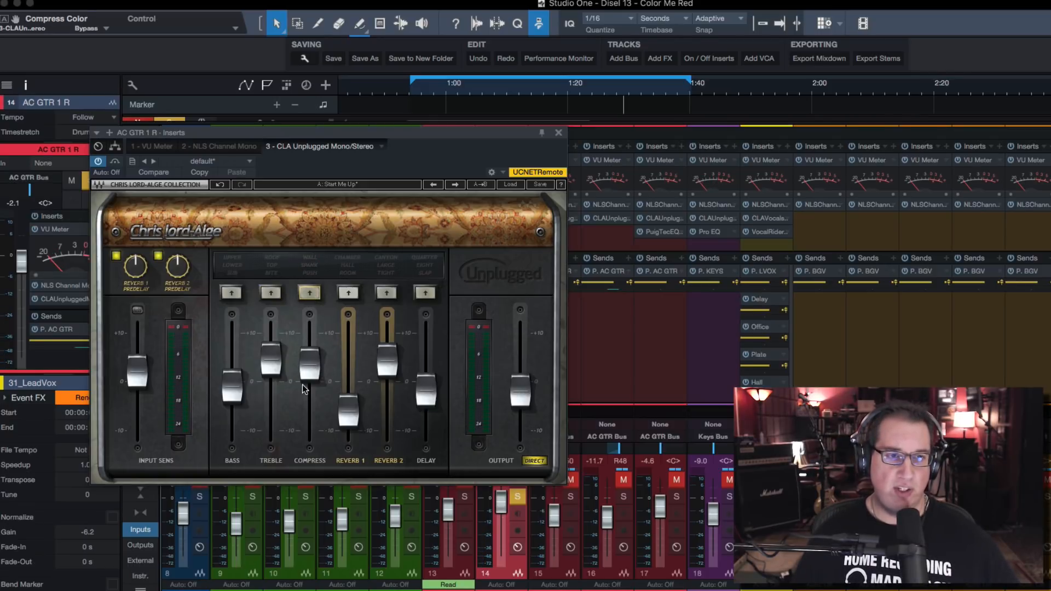
drag(310, 364, 310, 379)
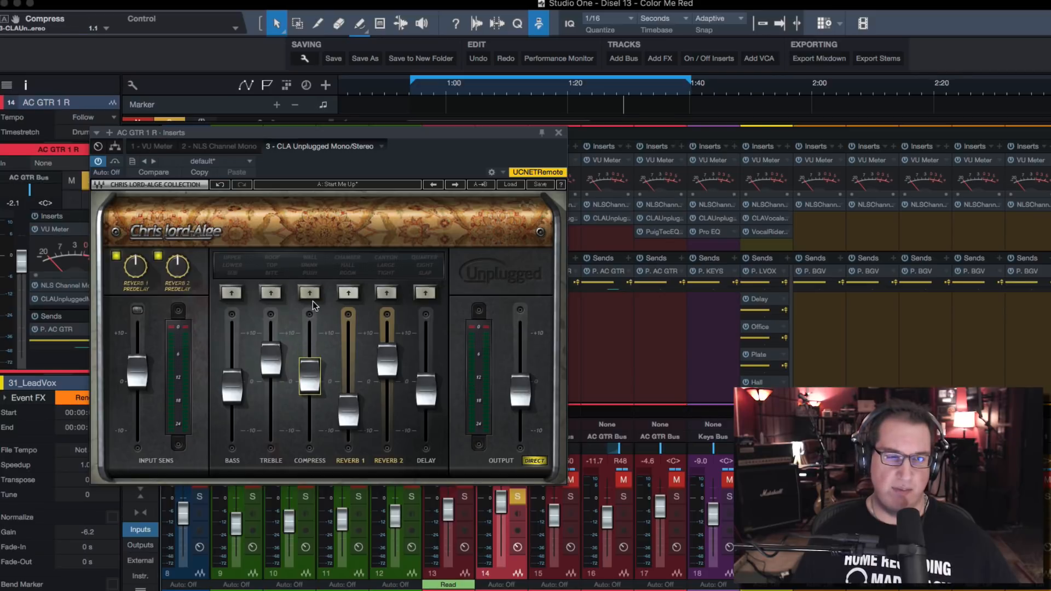
key(space)
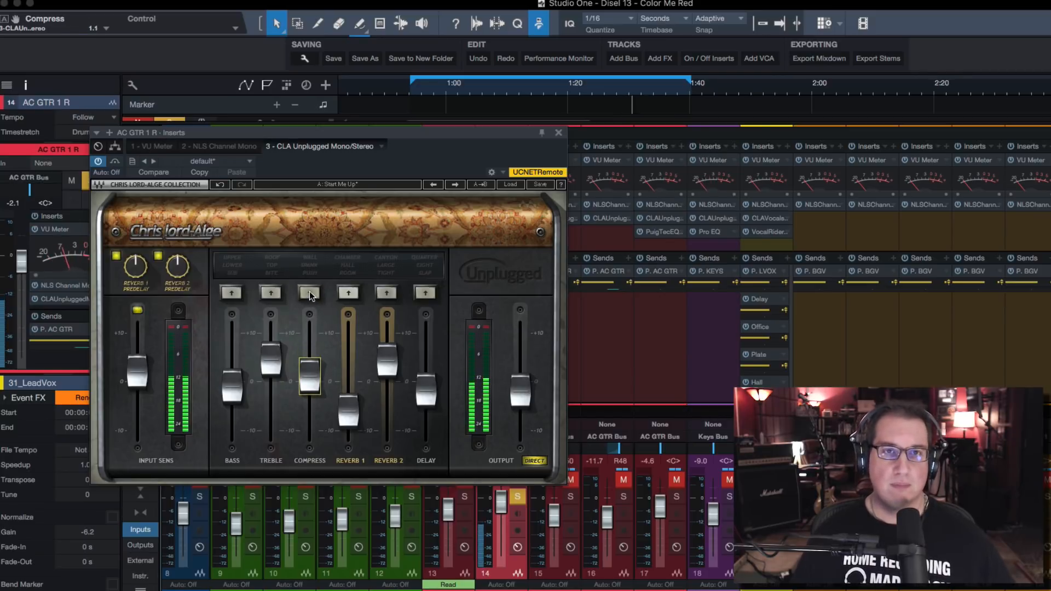
click(310, 294)
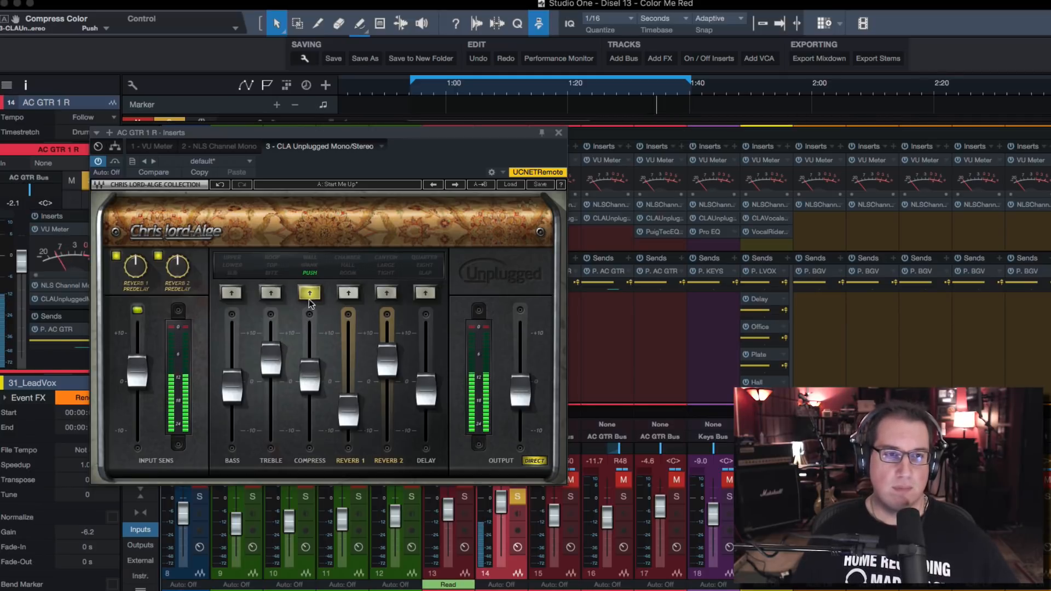
key(space)
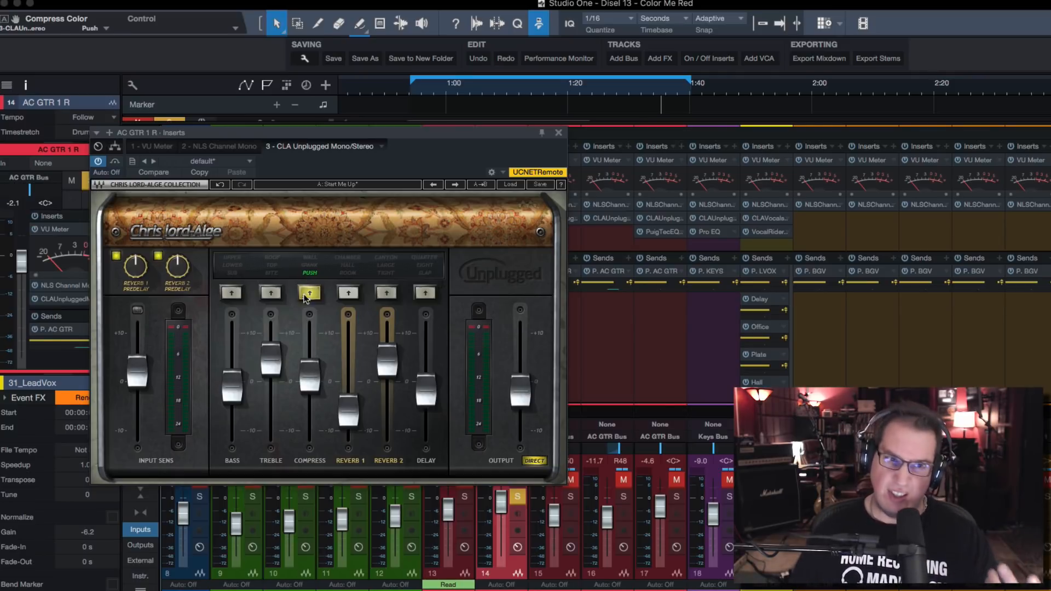
- Set Compress to 2.3 and compare its color bypassed against Push during playback
drag(309, 377, 305, 374)
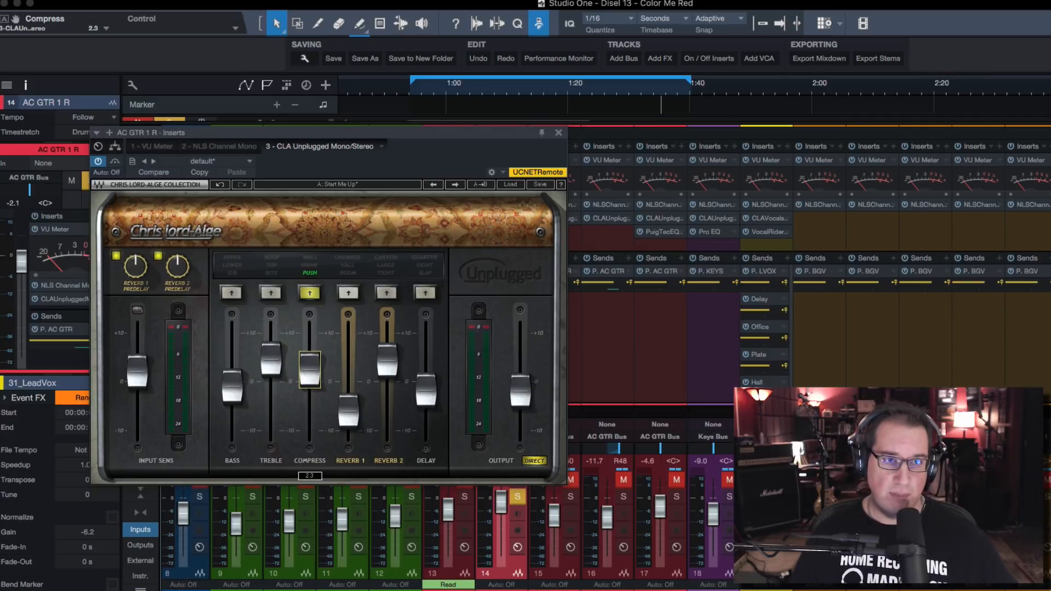
click(311, 293)
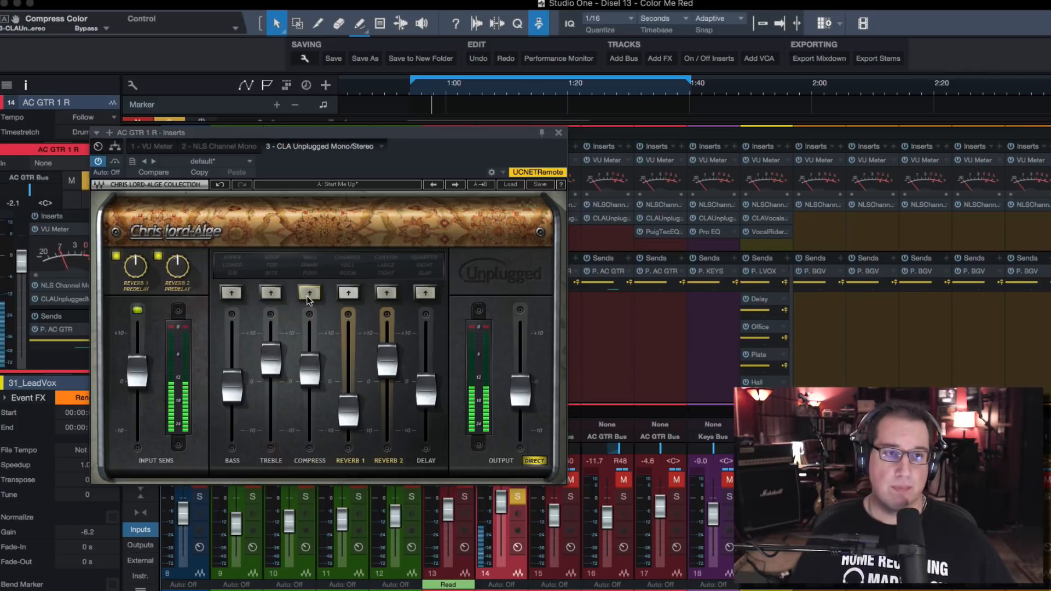
click(309, 294)
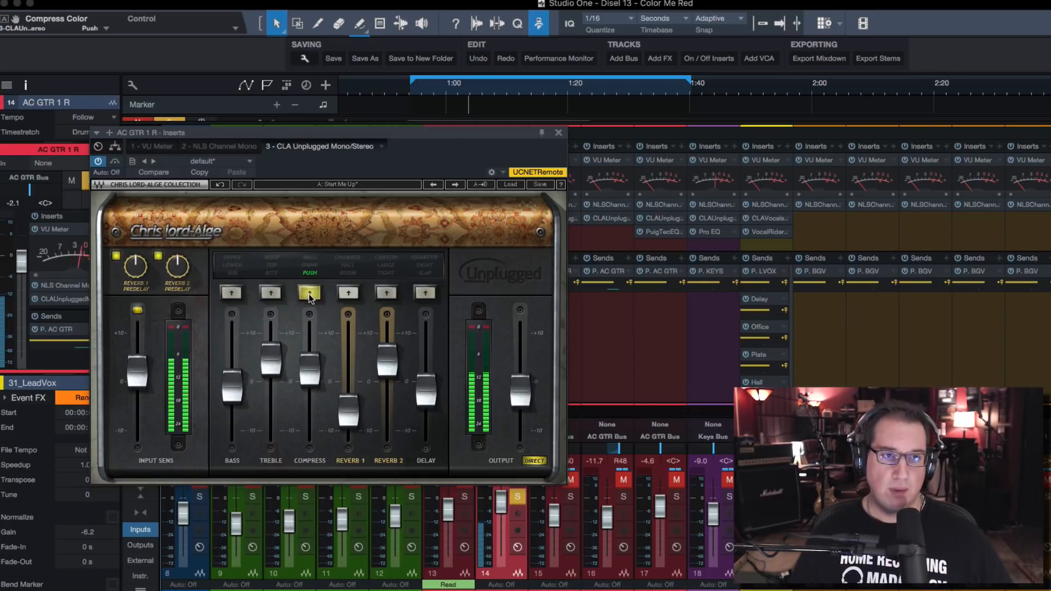
click(306, 376)
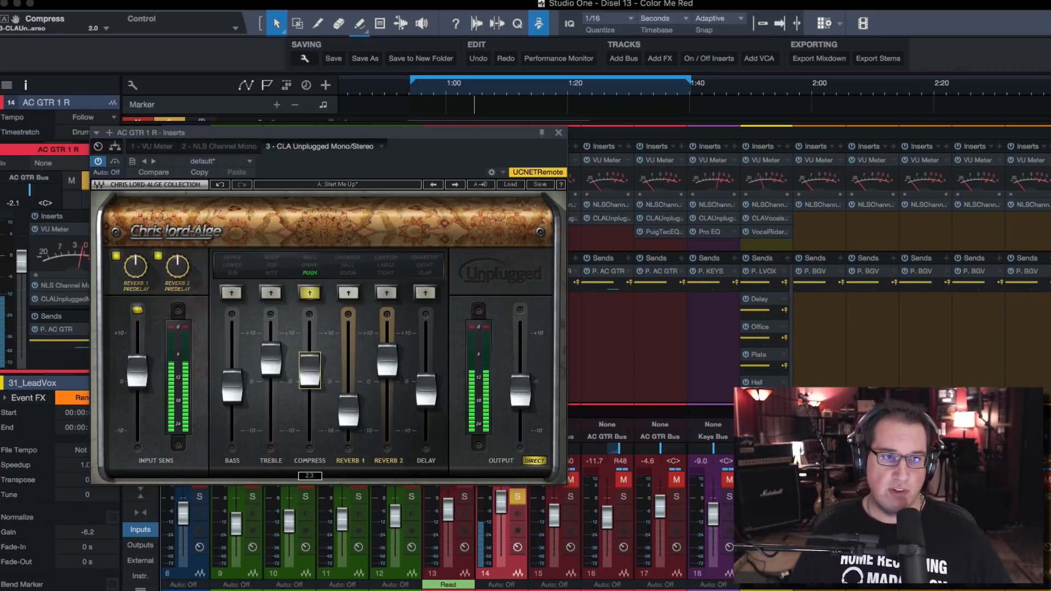
- Audition the Spank and Wall Compress colors, keep Spank at about 2.8, and enable Treble's Bite color at 4.4
click(312, 295)
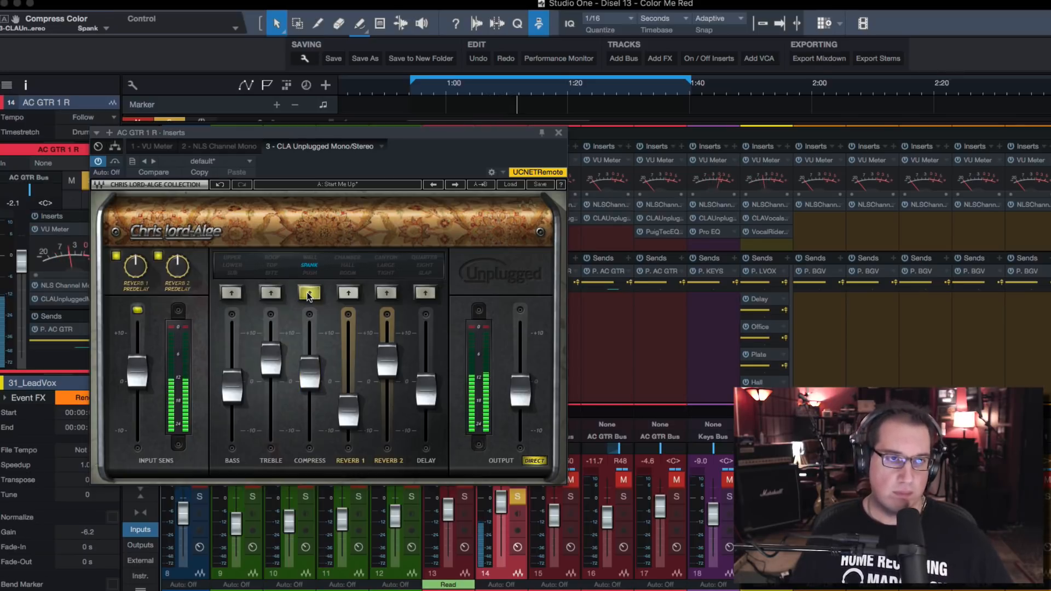
drag(305, 368, 307, 363)
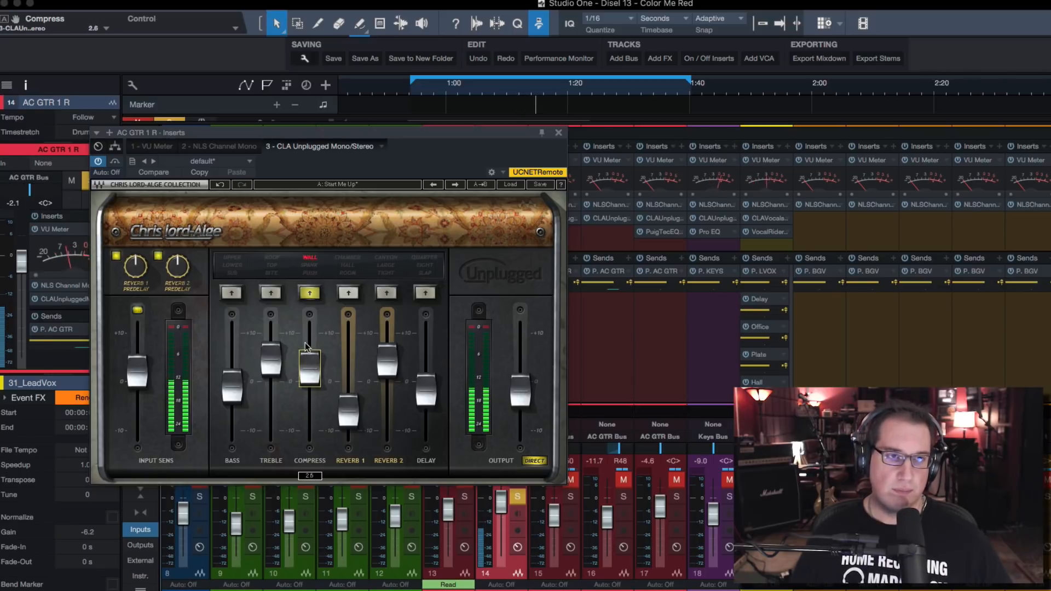
click(312, 295)
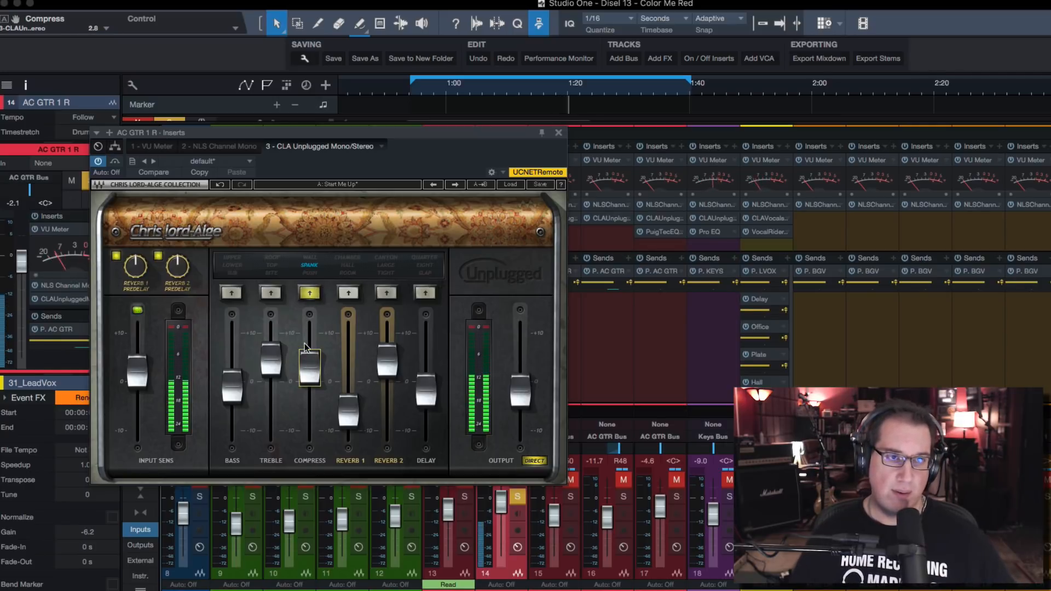
click(270, 293)
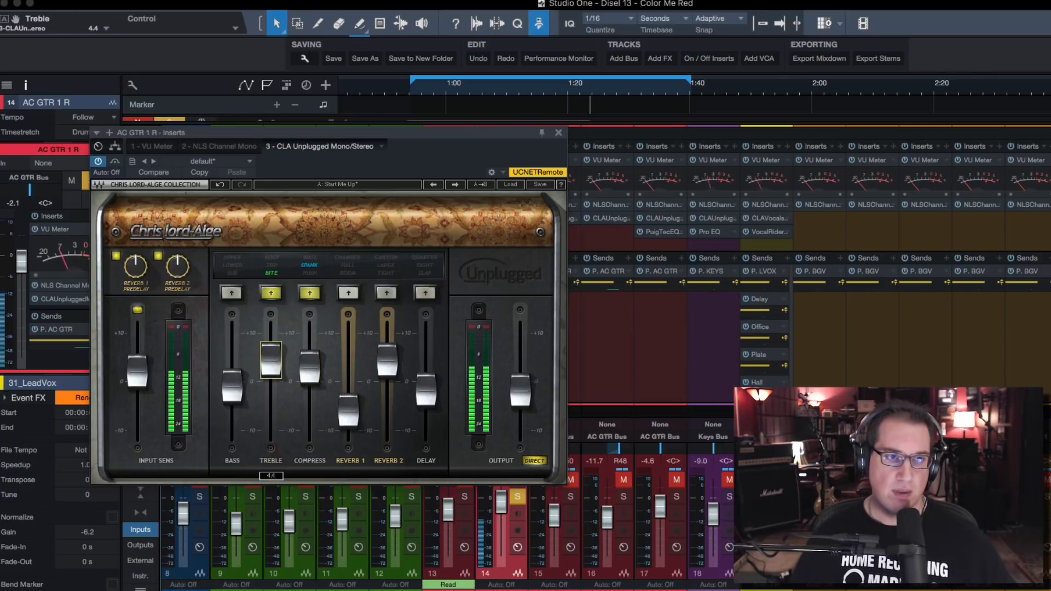
- Enable Reverb 1's Room color, lower Reverb 1 and Reverb 2 to -10.0, and audition the result
click(350, 295)
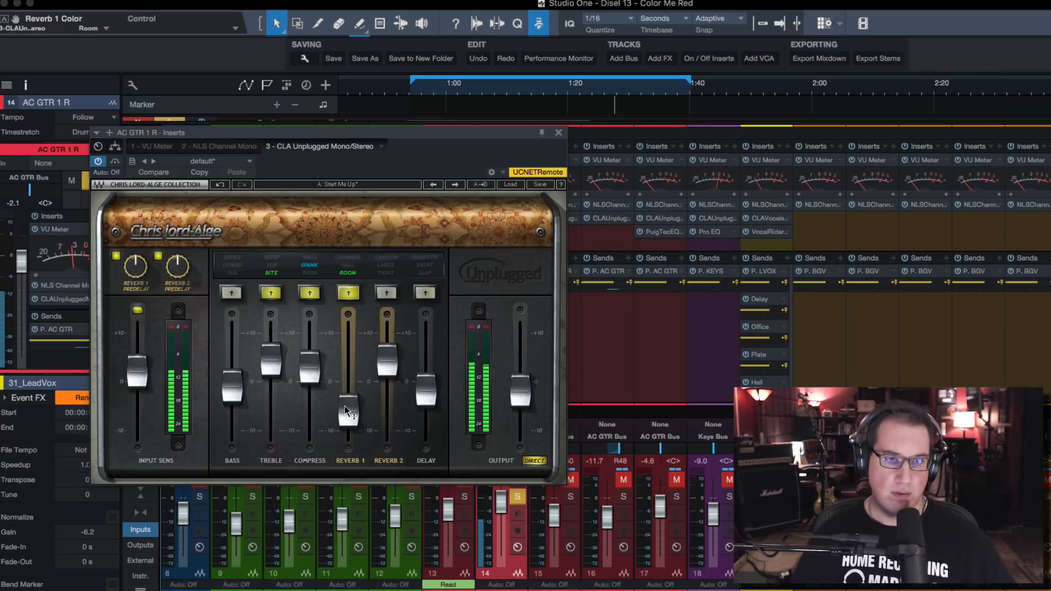
drag(346, 411, 348, 429)
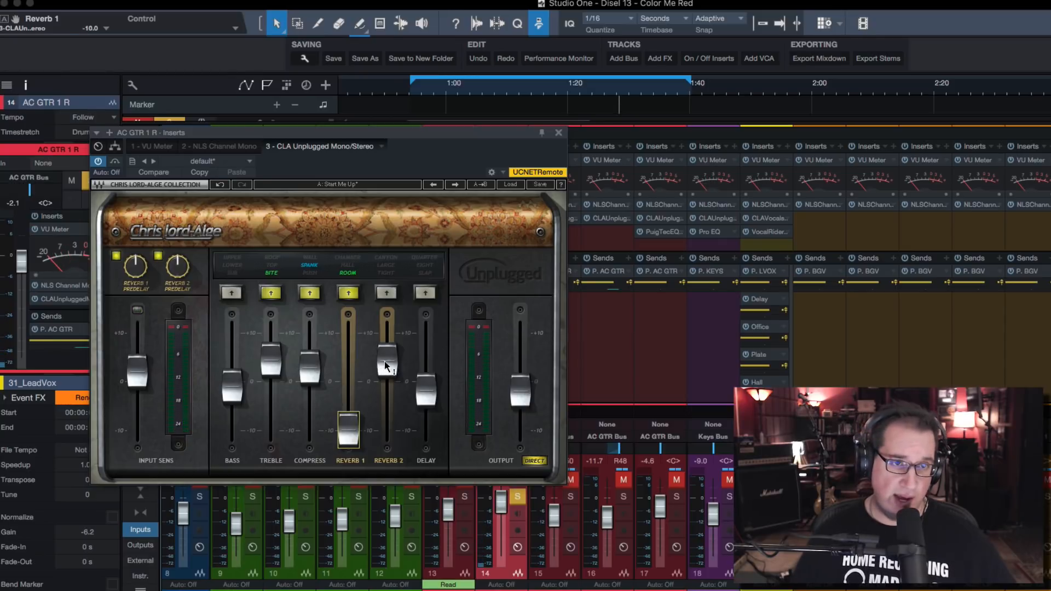
drag(387, 361, 387, 429)
key(space)
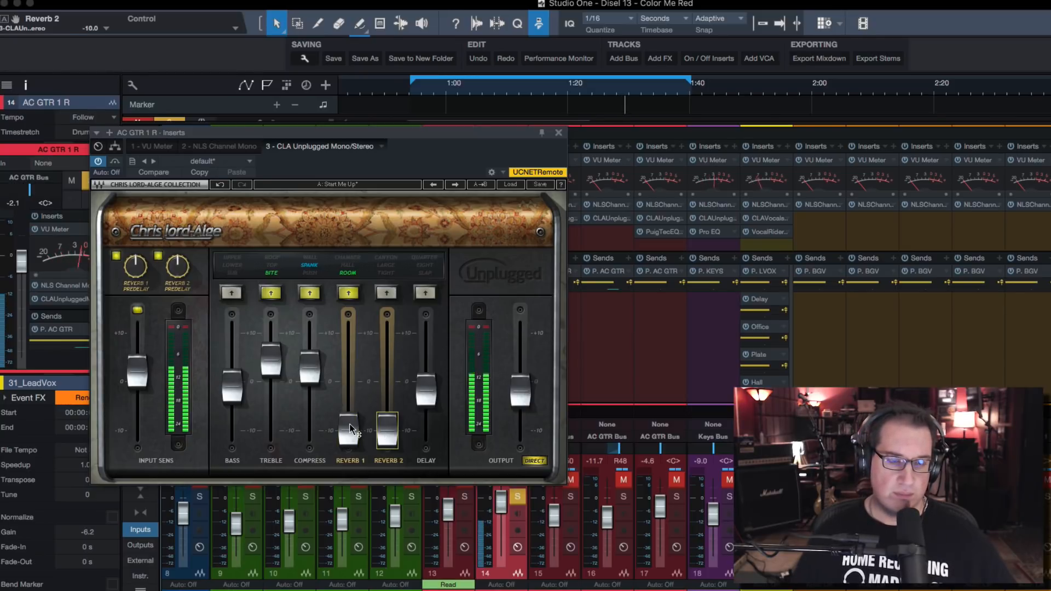
mouse_move(352, 430)
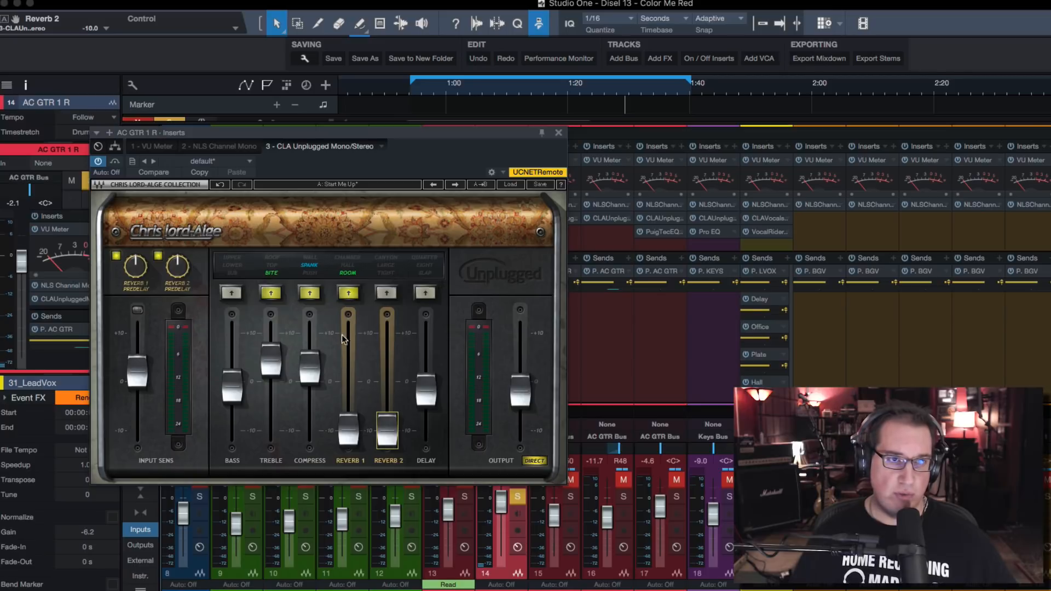
key(space)
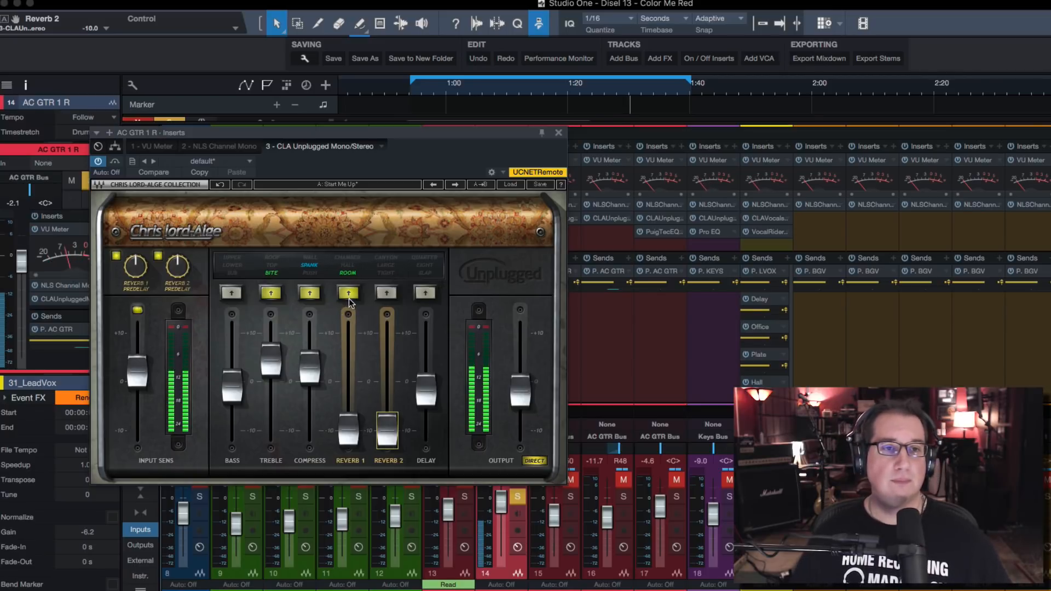
- Switch Reverb 1 to the Hall color, raise its level to -6.2, and play the channel
click(349, 296)
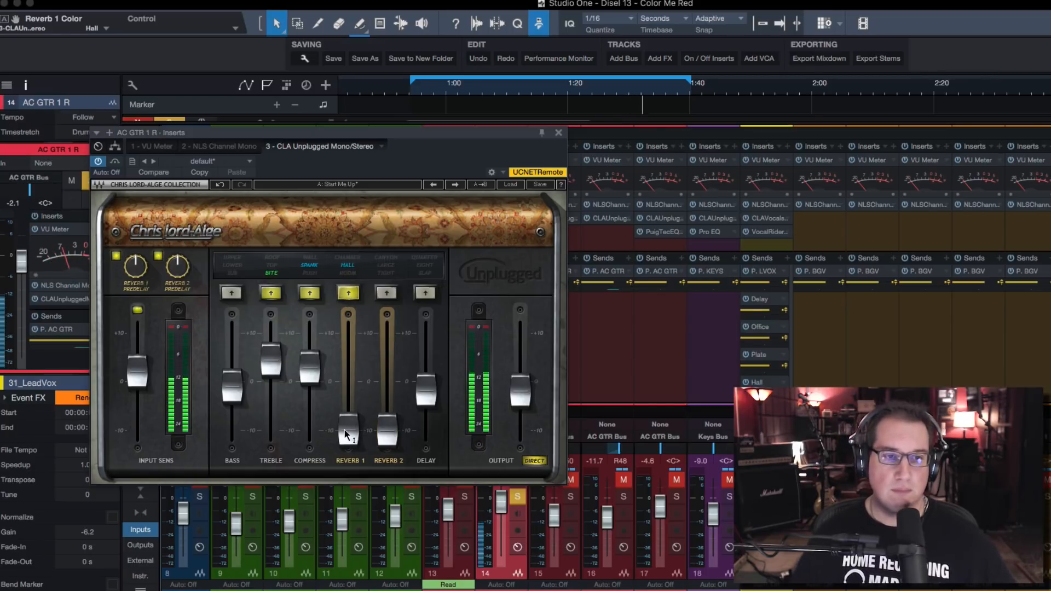
key(space)
click(348, 430)
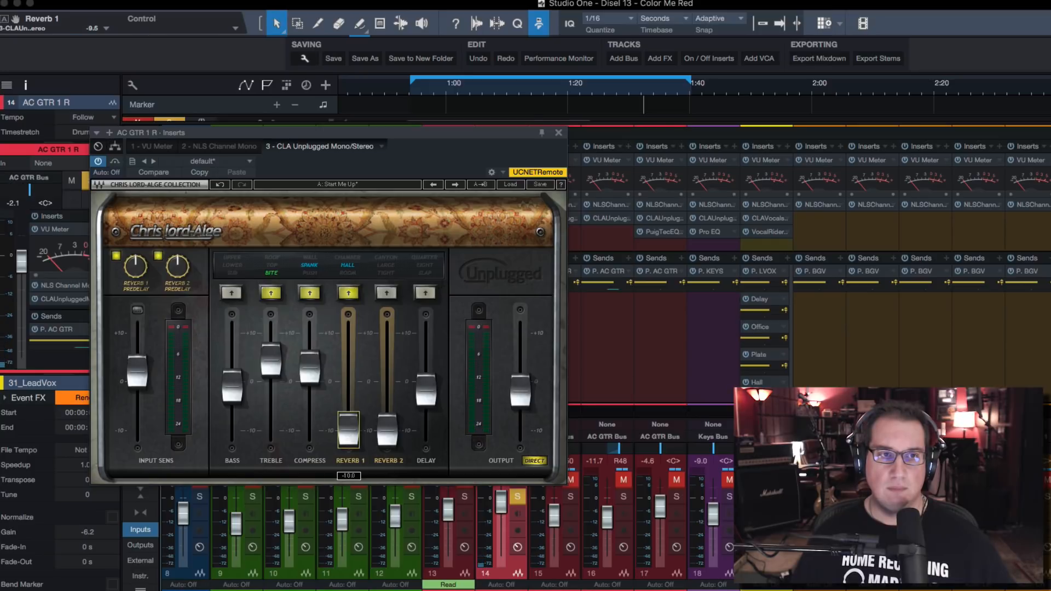
mouse_move(348, 431)
mouse_down()
mouse_move(348, 391)
mouse_move(348, 411)
mouse_up()
key(space)
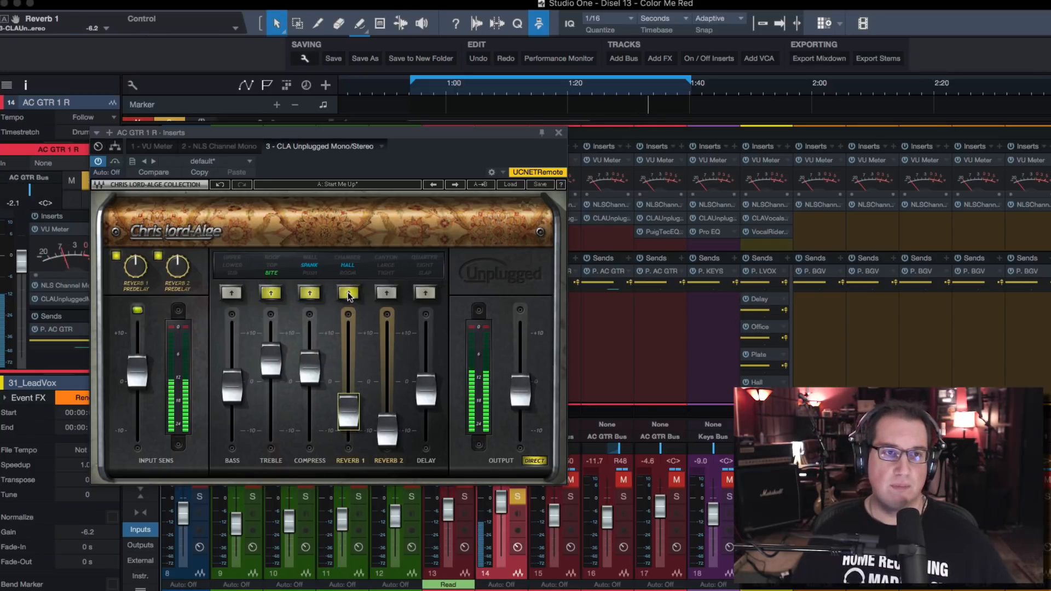
- Audition Reverb 1's Chamber color, lower its level to -7.9, and mute the reverb
click(348, 295)
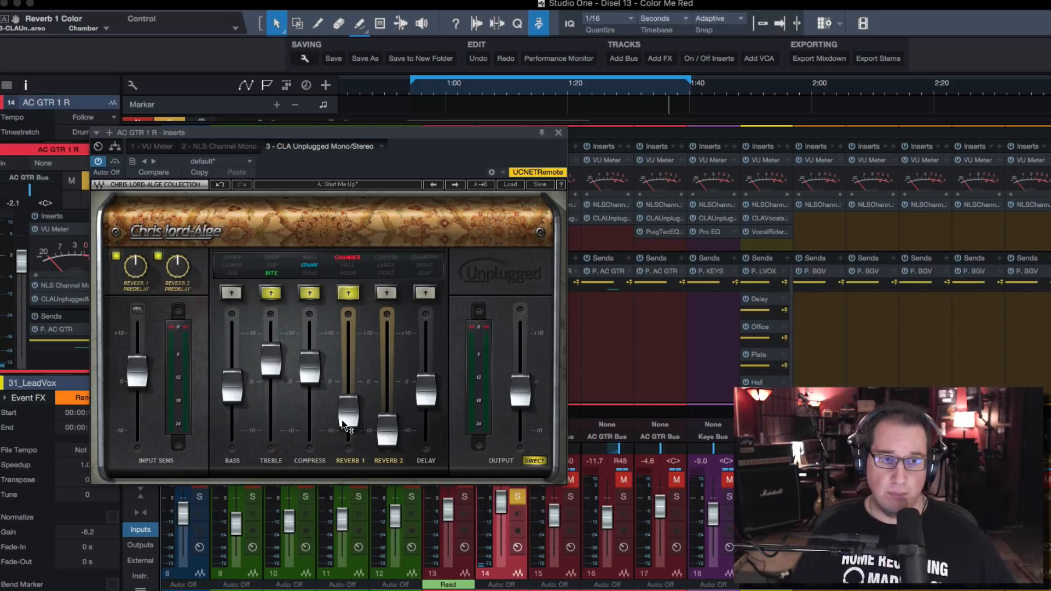
drag(343, 424, 348, 435)
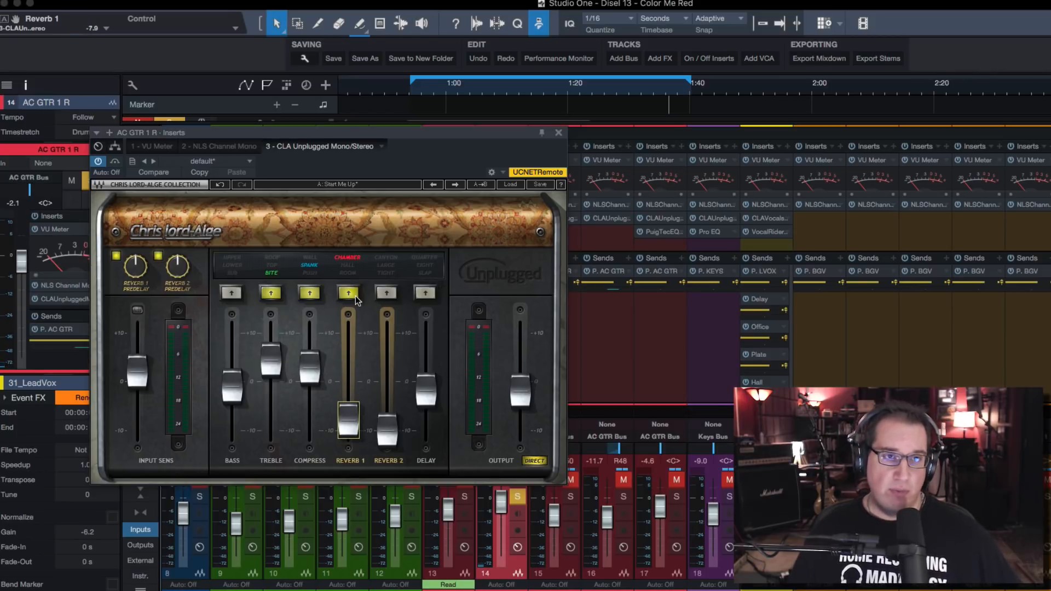
click(355, 298)
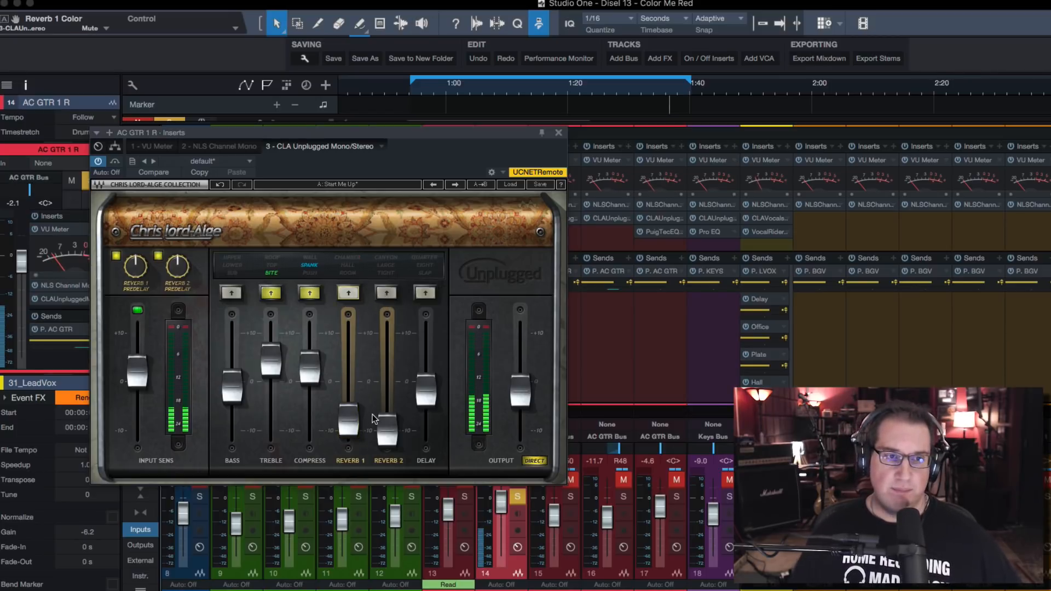
- Lower Reverb 1 to the bottom, audition Reverb 2's Tight, Large and Canyon colors near zero, and lower Reverb 2 to -9.8
drag(387, 435, 354, 433)
drag(396, 403, 387, 383)
click(387, 294)
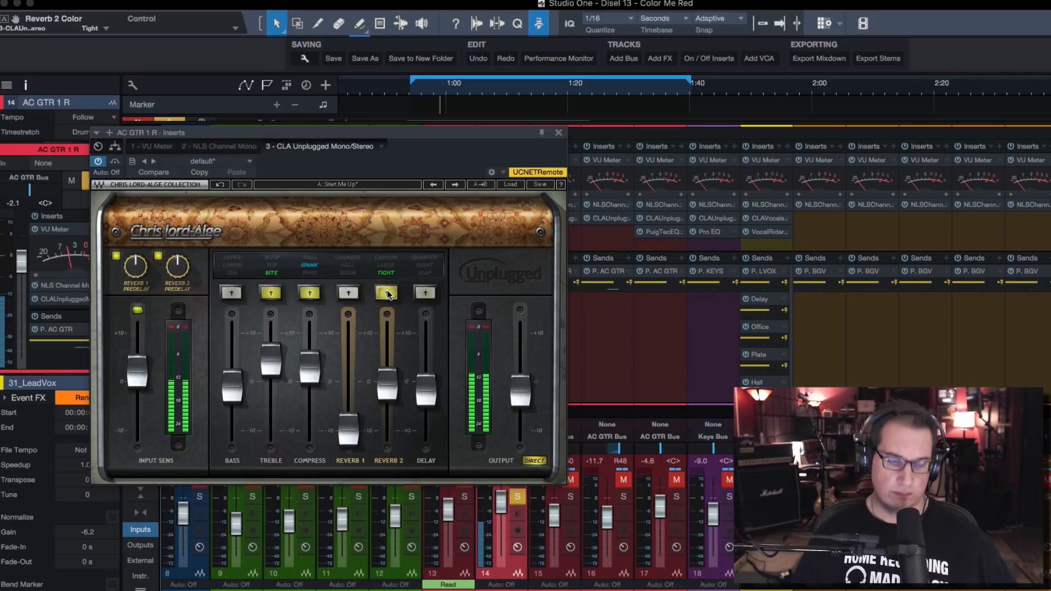
click(387, 293)
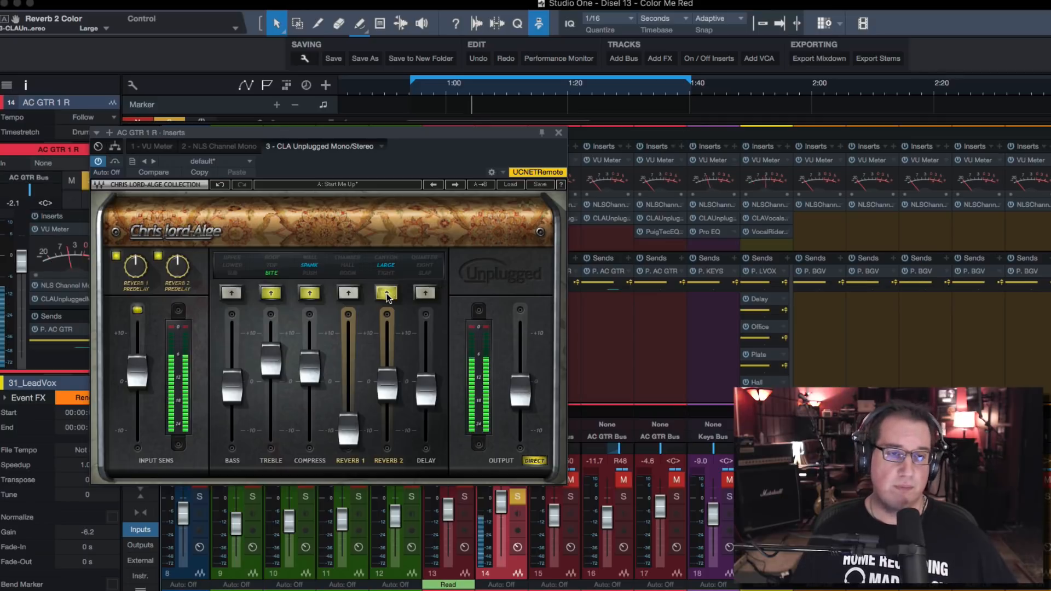
click(387, 294)
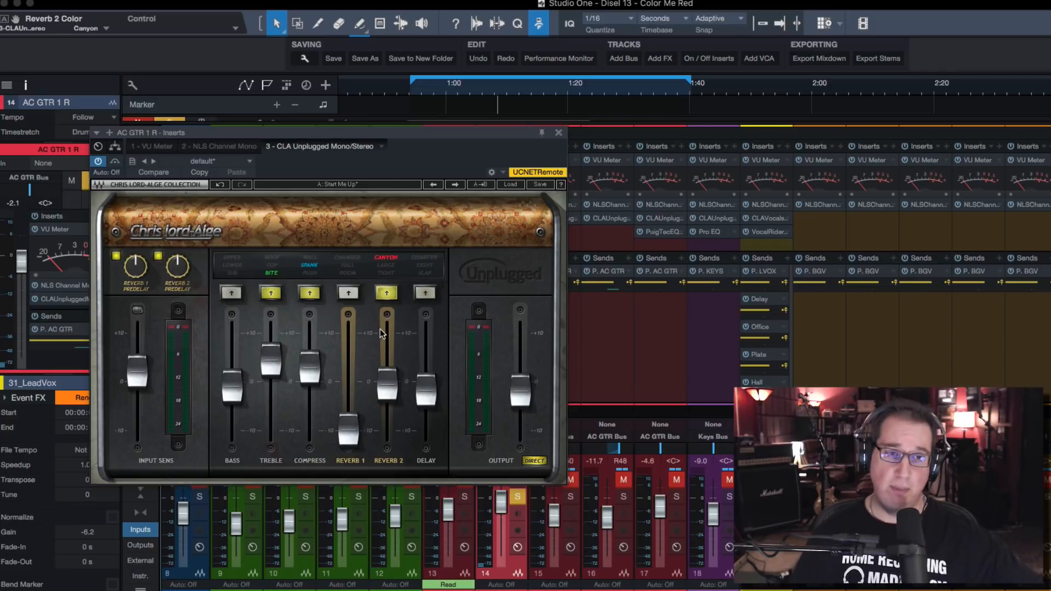
drag(387, 383, 387, 428)
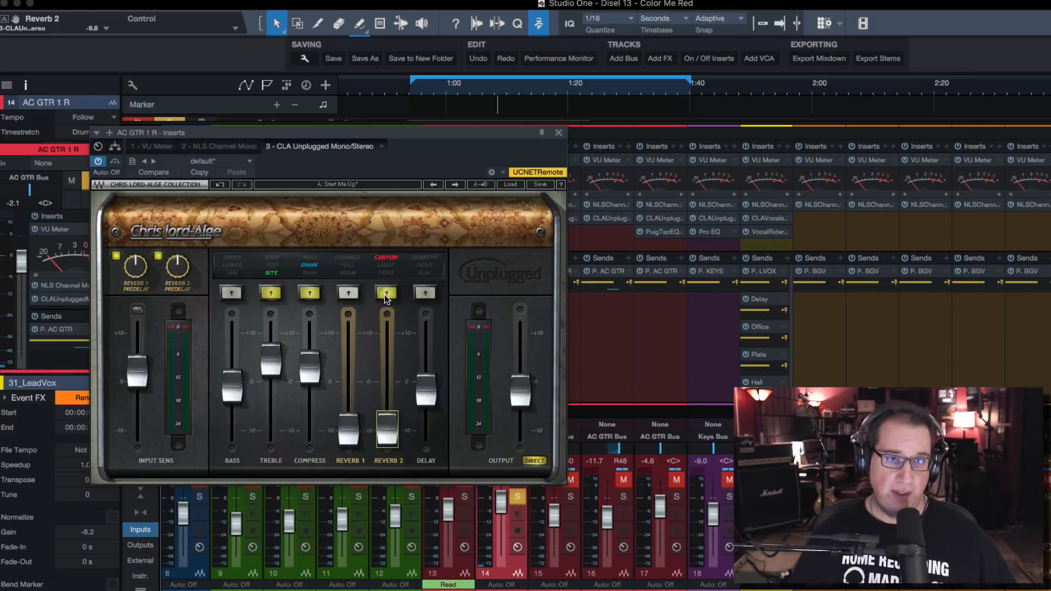
- Audition Reverb 1's Room color at -1.5, lower its level to -5.8, and mute the reverb
click(347, 294)
drag(357, 428, 345, 384)
key(shift+s)
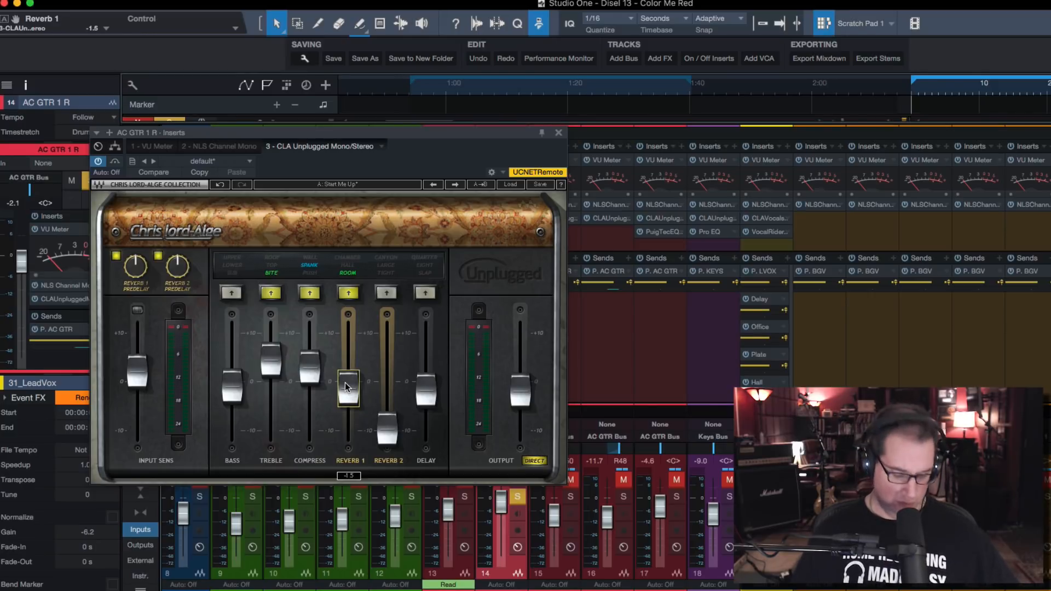
key(shift+s)
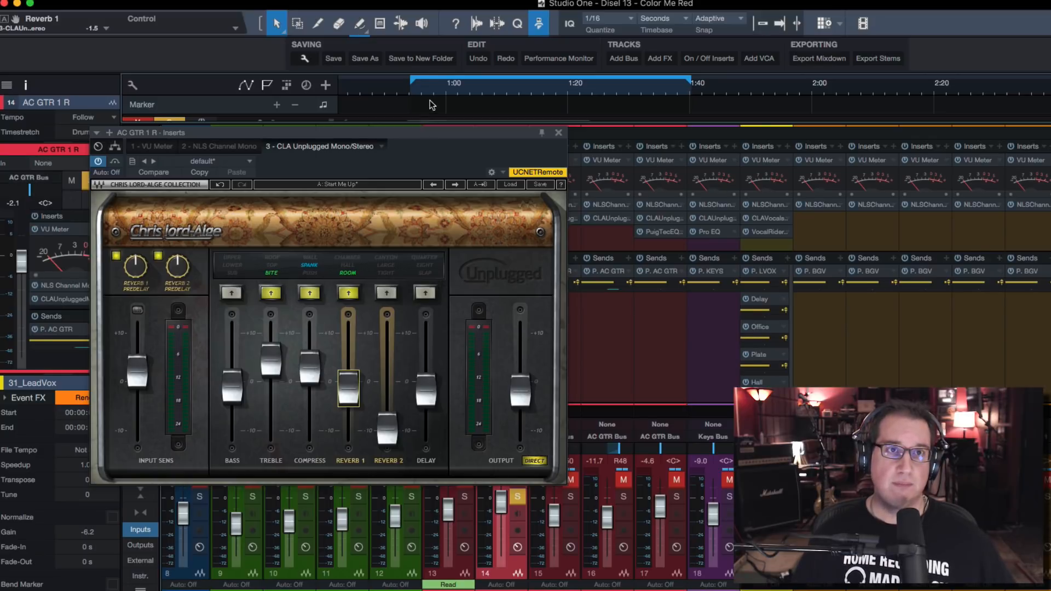
key(space)
drag(348, 393, 348, 408)
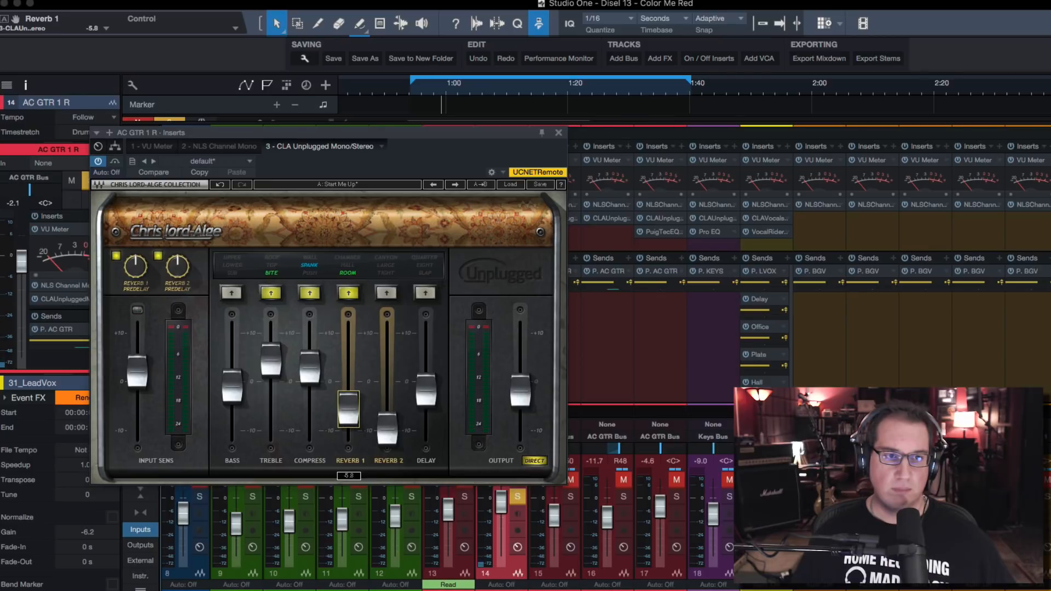
click(350, 294)
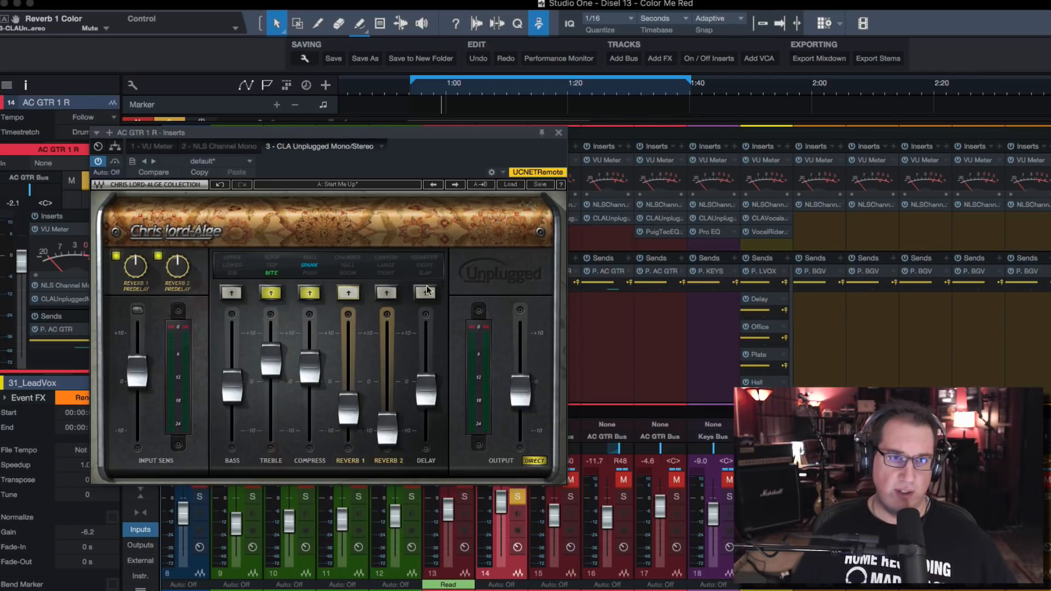
- Set Delay to 1.4, enable its Slap color, audition it during playback, and stop playback
drag(429, 388, 429, 373)
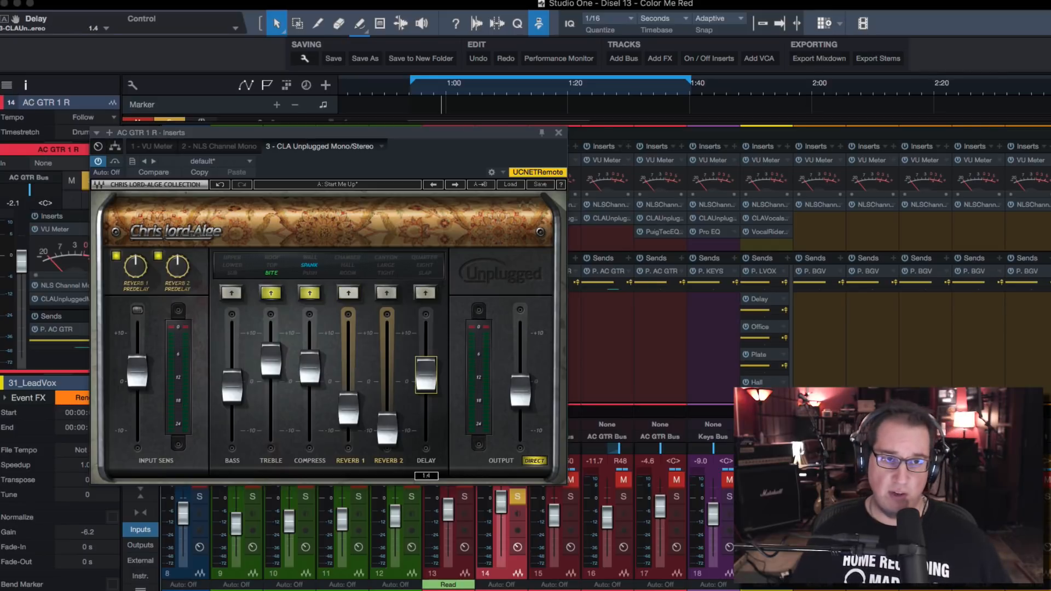
click(426, 294)
key(space)
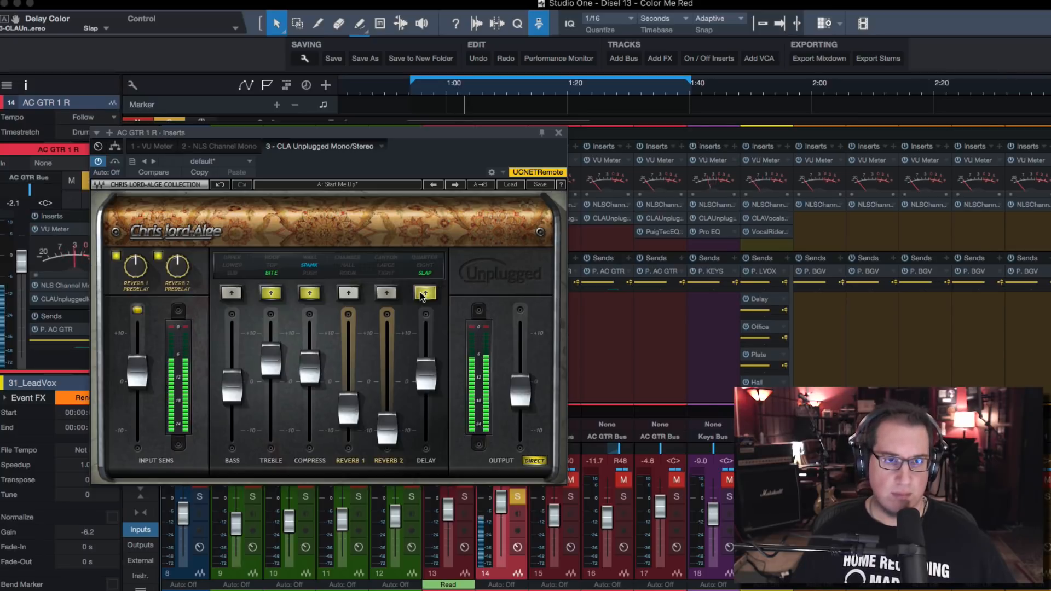
key(space)
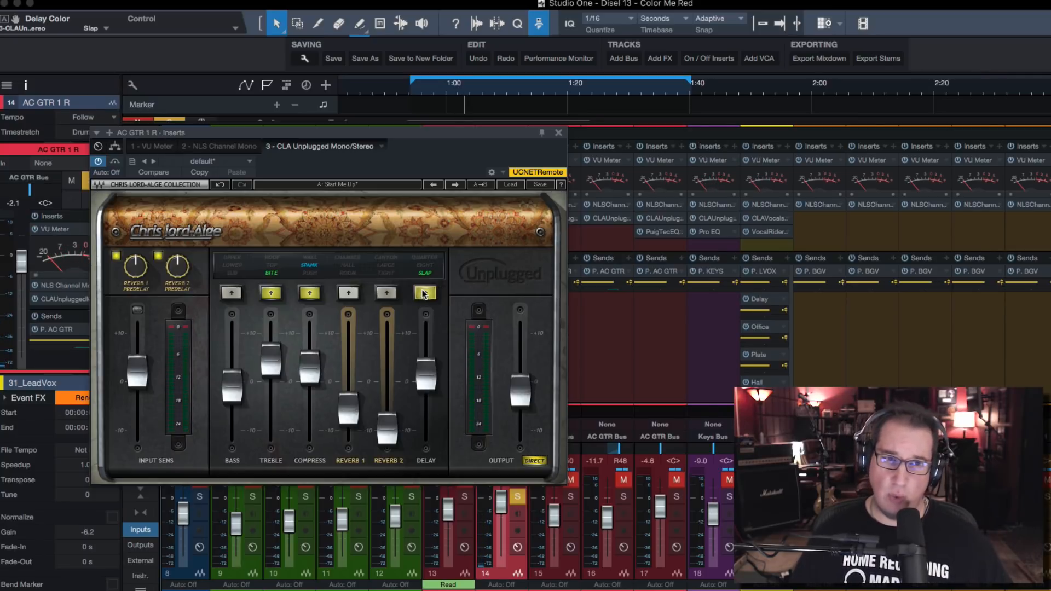
- Audition the Delay's Eight and Quarter colors during playback, then mute the delay and lower its level to -10.0
click(424, 293)
key(space)
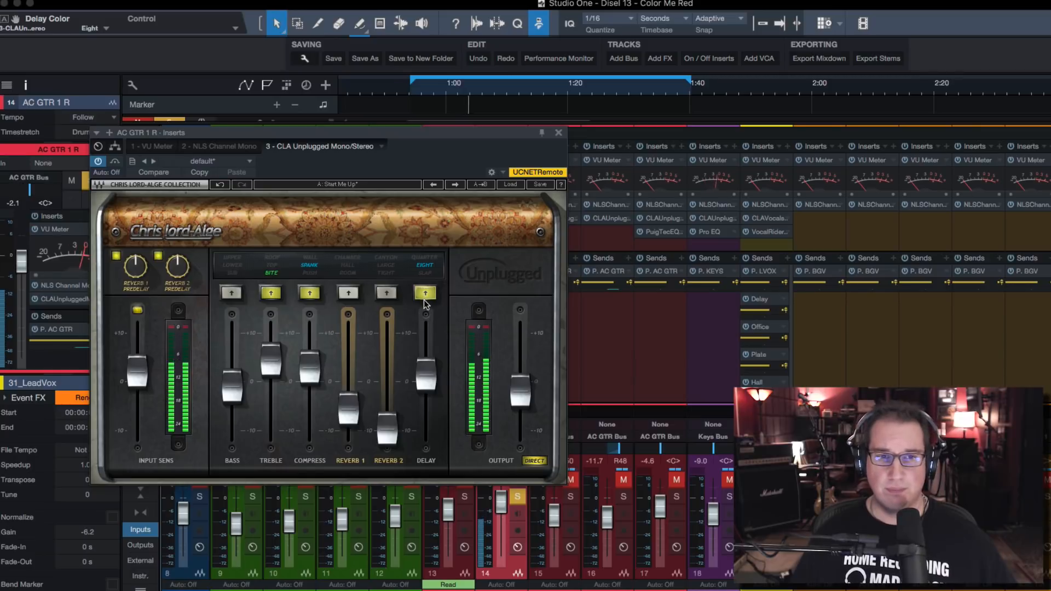
key(space)
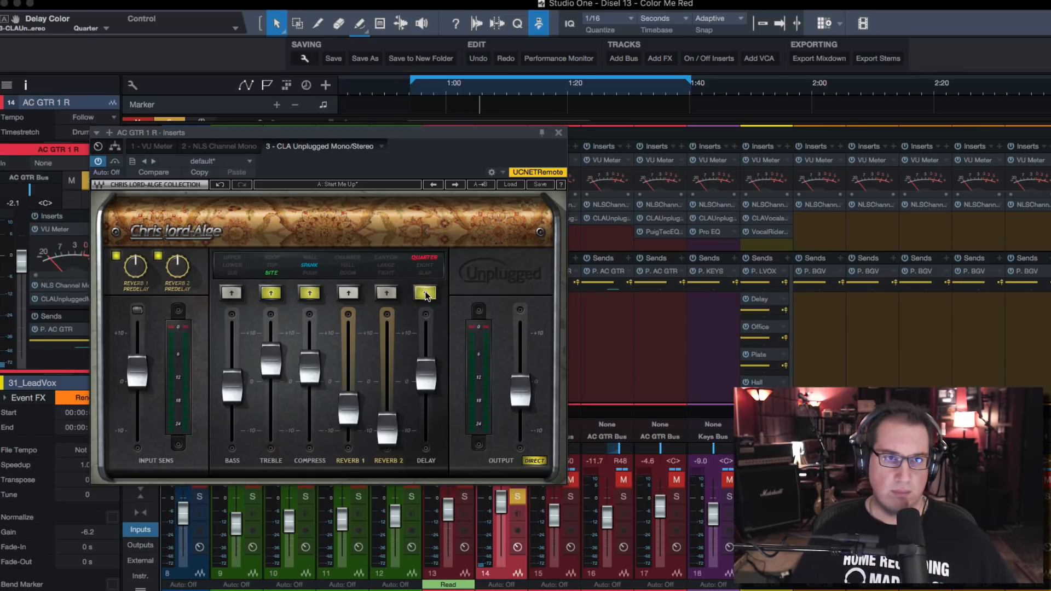
key(space)
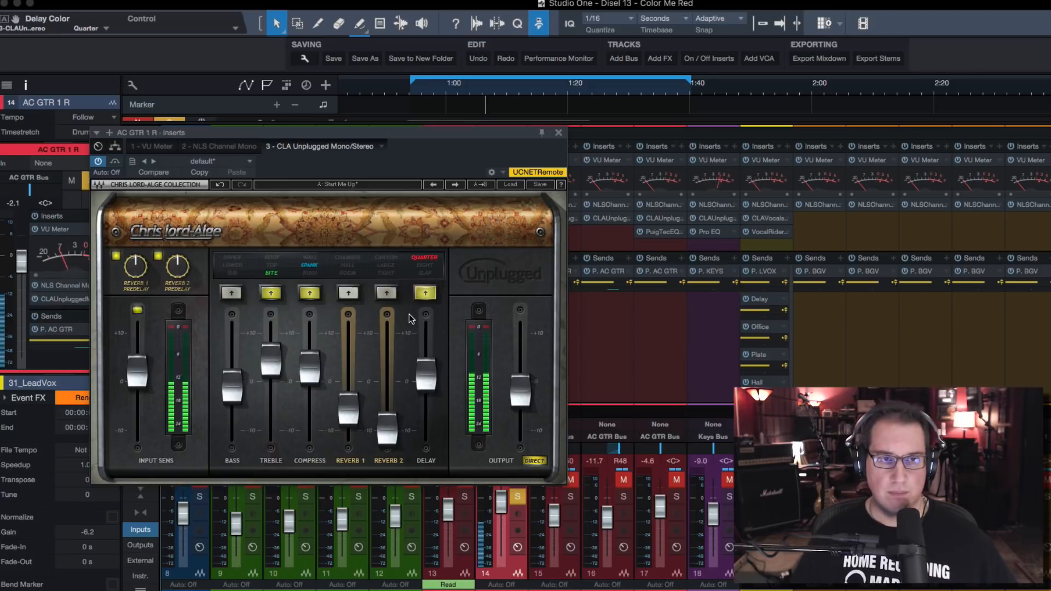
key(space)
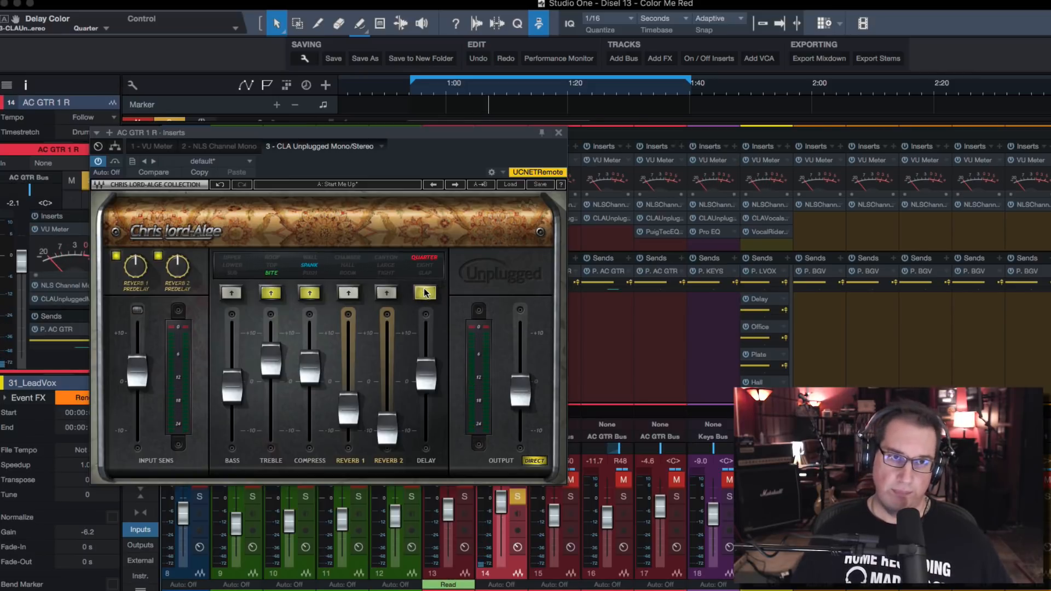
click(425, 292)
drag(426, 377, 426, 430)
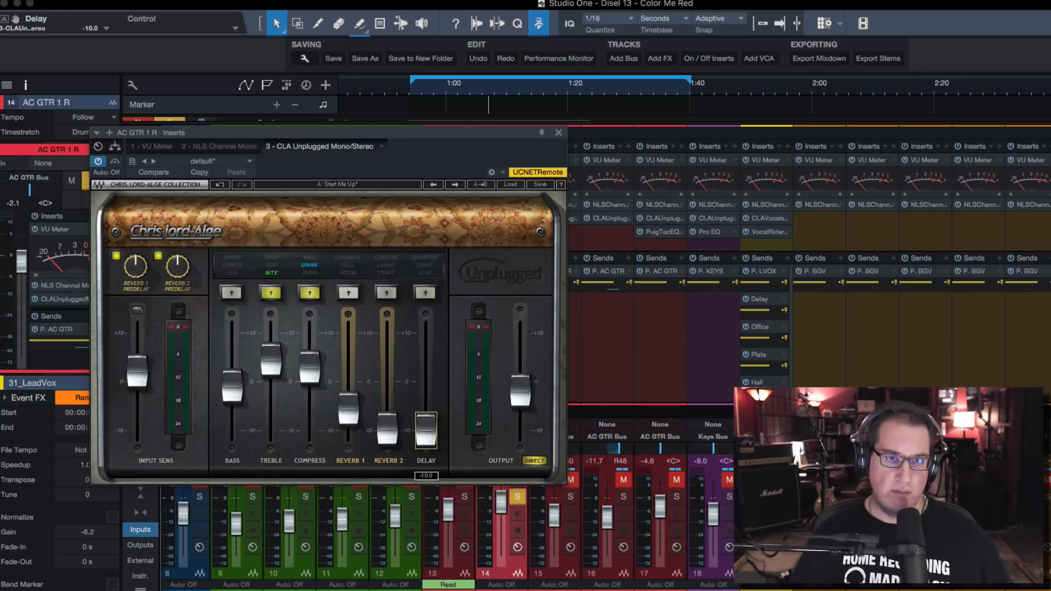
- Enable Reverb 1's Room color and compare the acoustic guitar with CLA Unplugged bypassed and active
click(348, 294)
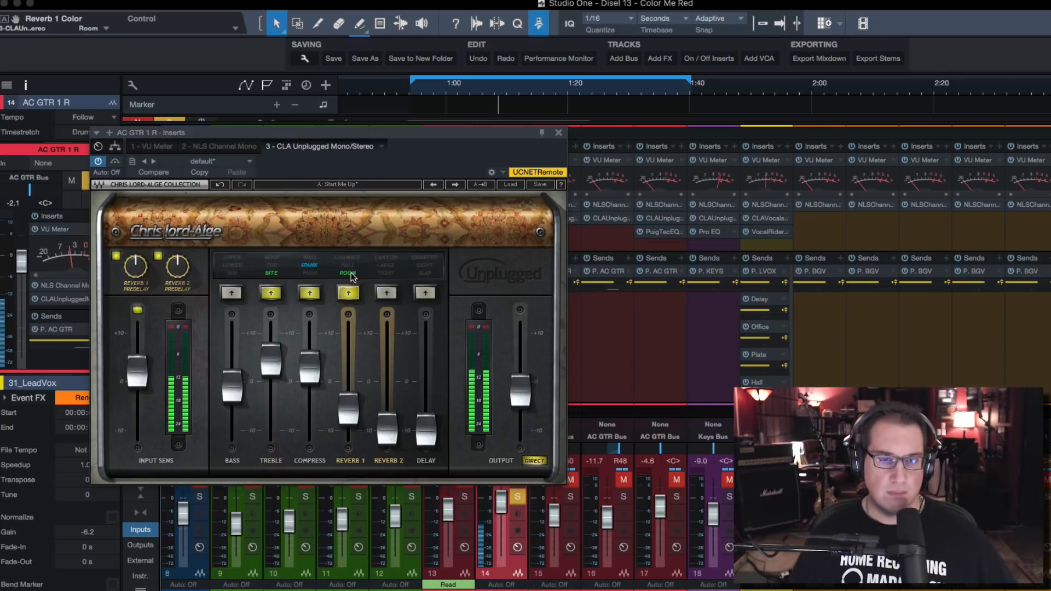
click(114, 161)
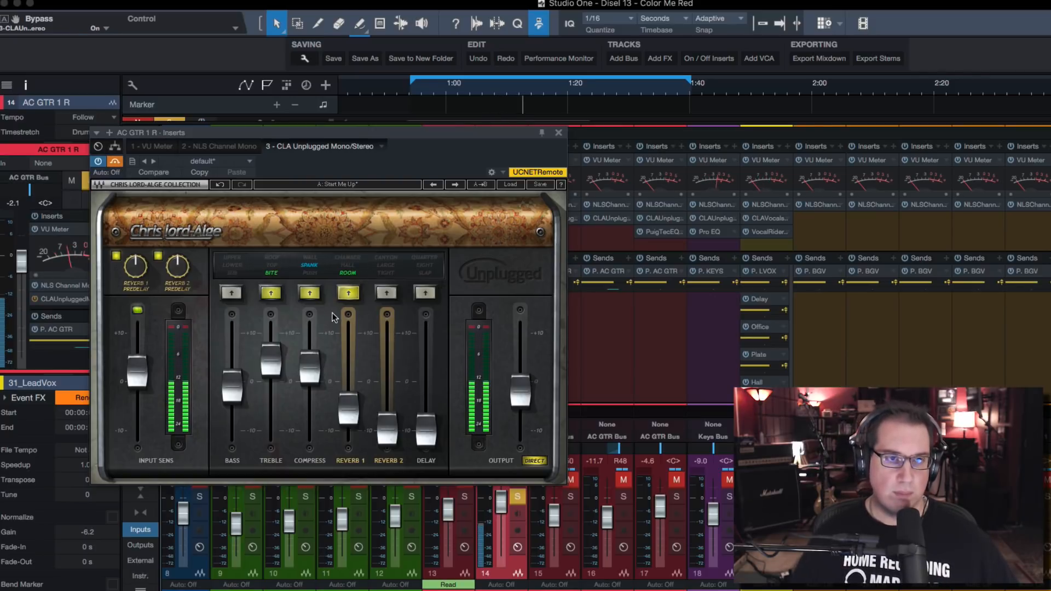
click(116, 161)
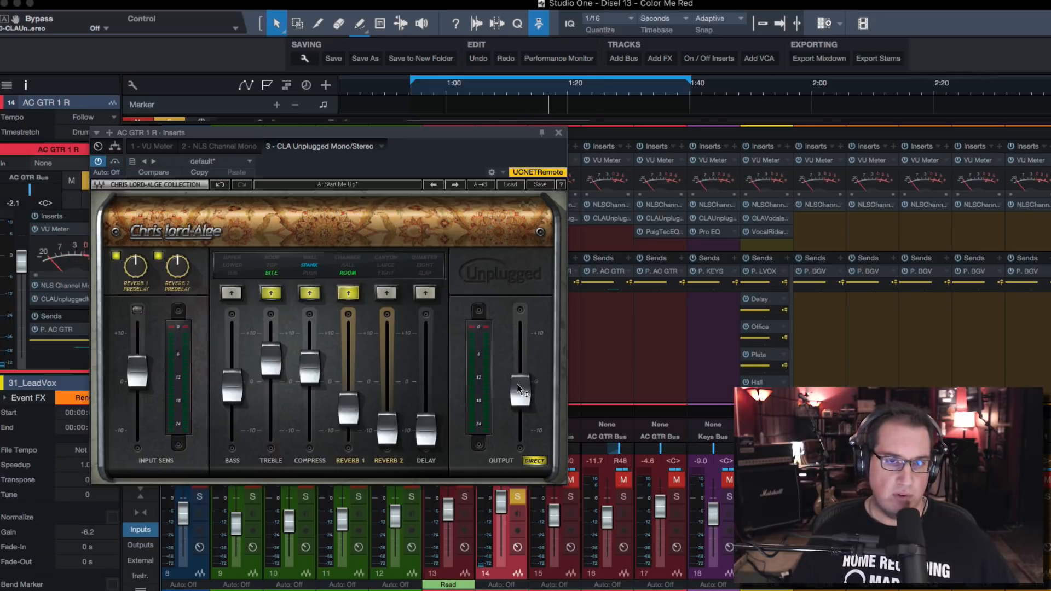
- Lower the plug-in's Output level to -2.9 dB and close its window
drag(519, 389, 520, 396)
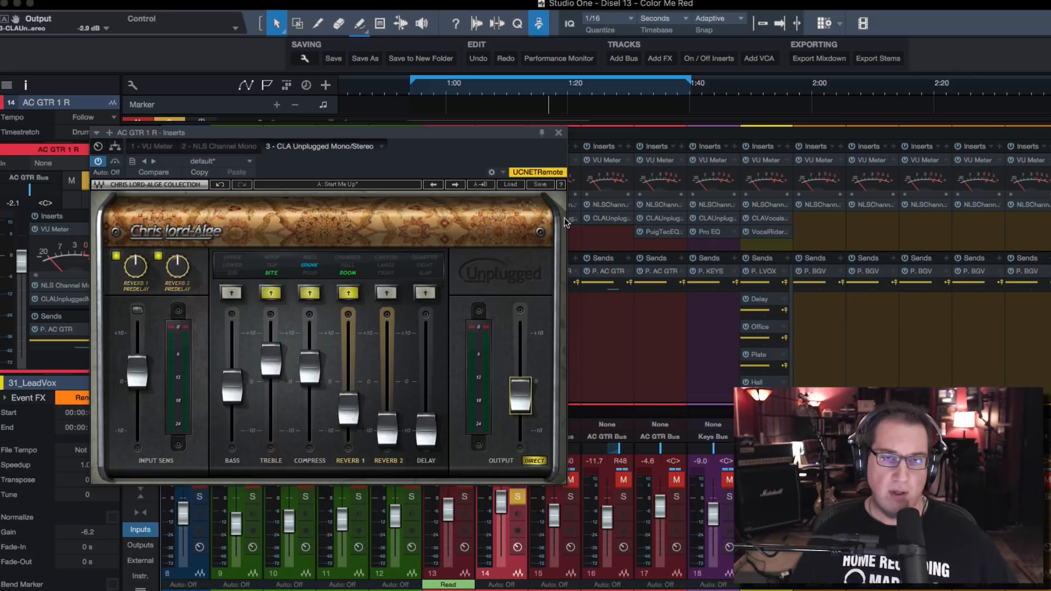
click(559, 133)
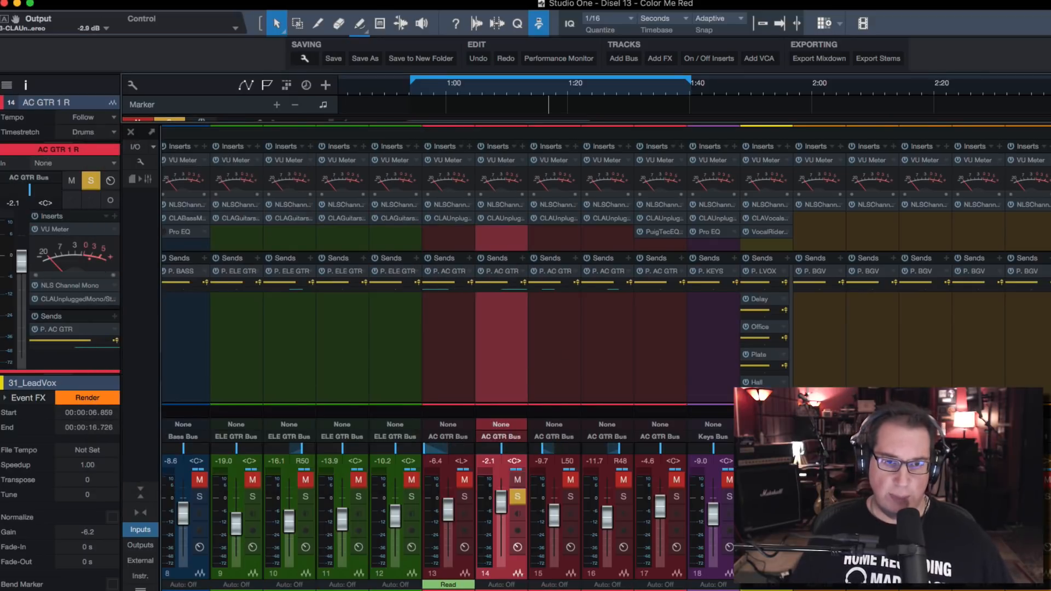
- Unmute and solo the four electric guitar channels, ELE GTR 1 to ELE GTR 4, in the mixer
scroll(460, 530, left, 5)
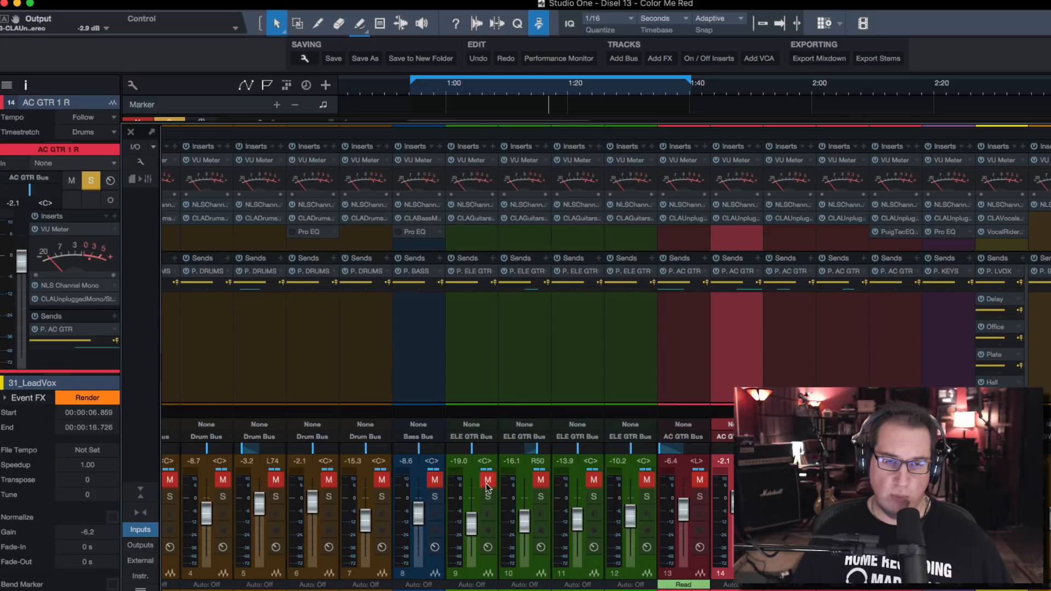
click(487, 482)
click(487, 496)
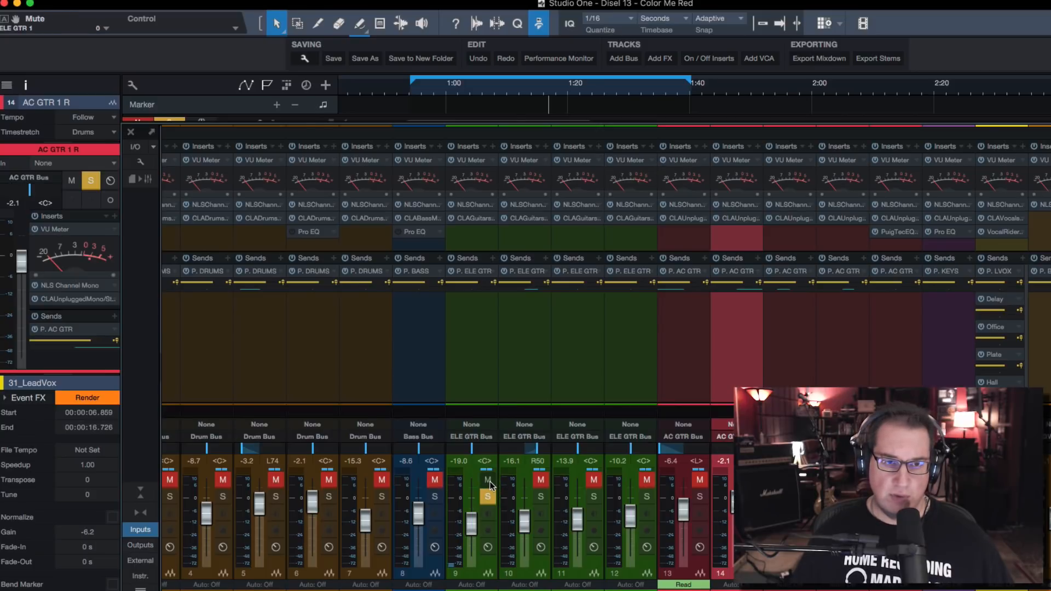
click(541, 480)
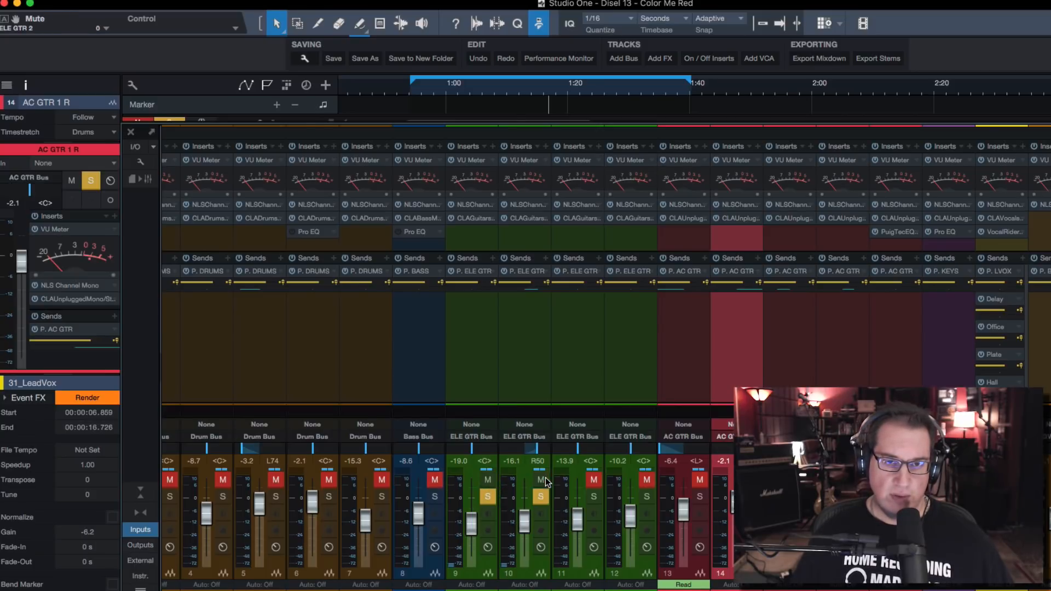
click(594, 480)
click(594, 496)
click(646, 480)
click(646, 496)
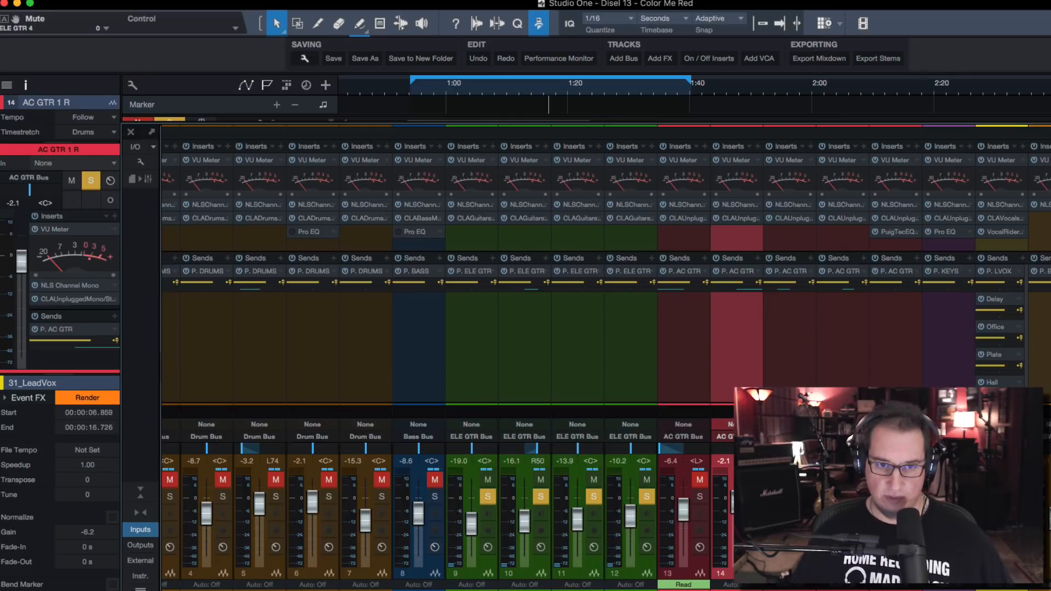
- Unmute and solo the two muted buses on mixer channels 48 and 49
scroll(547, 328, right, 15)
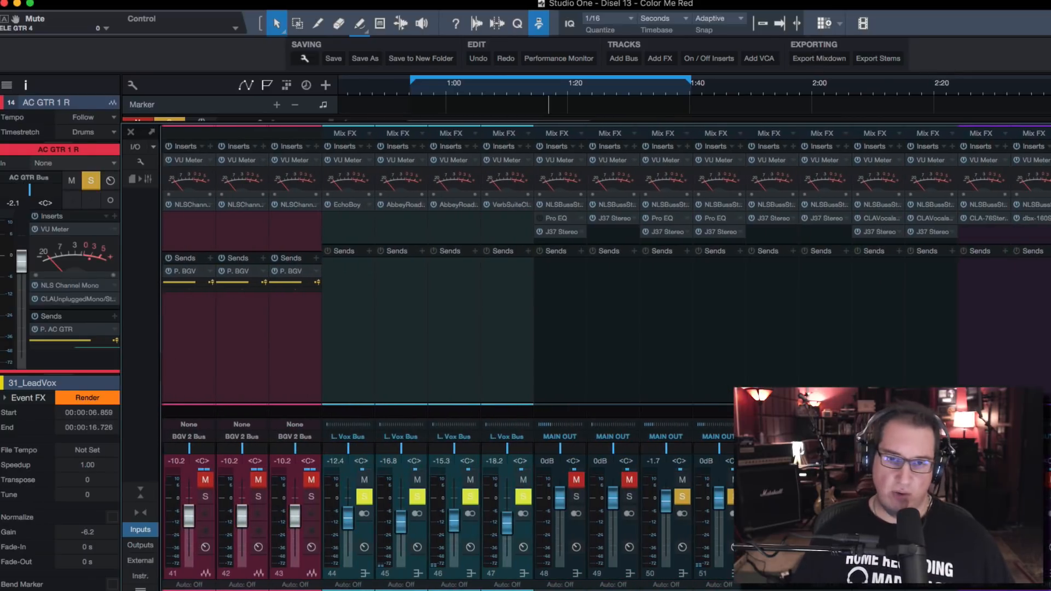
click(630, 480)
click(630, 496)
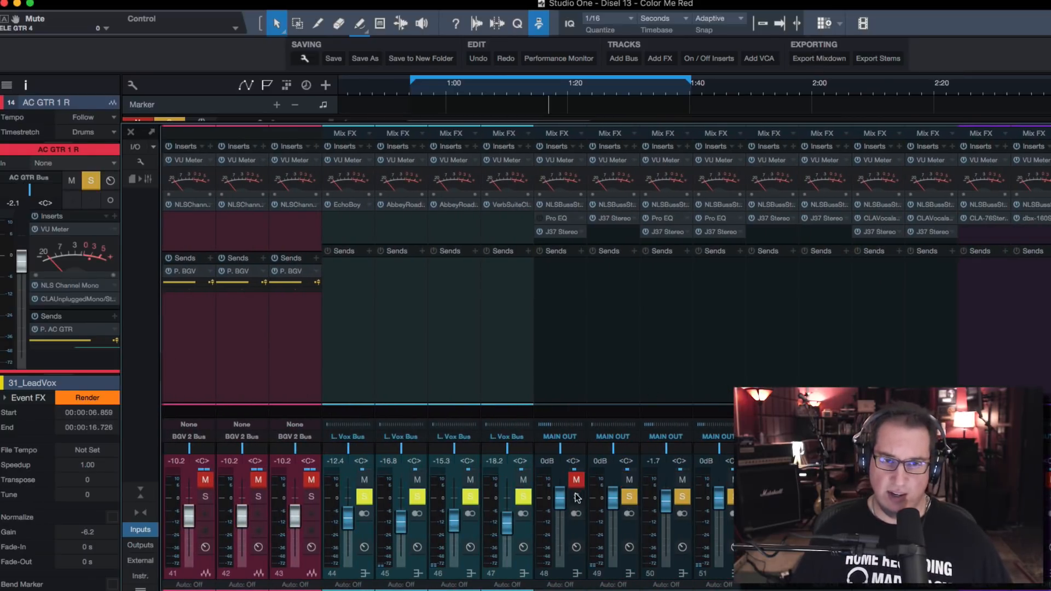
click(576, 480)
click(576, 496)
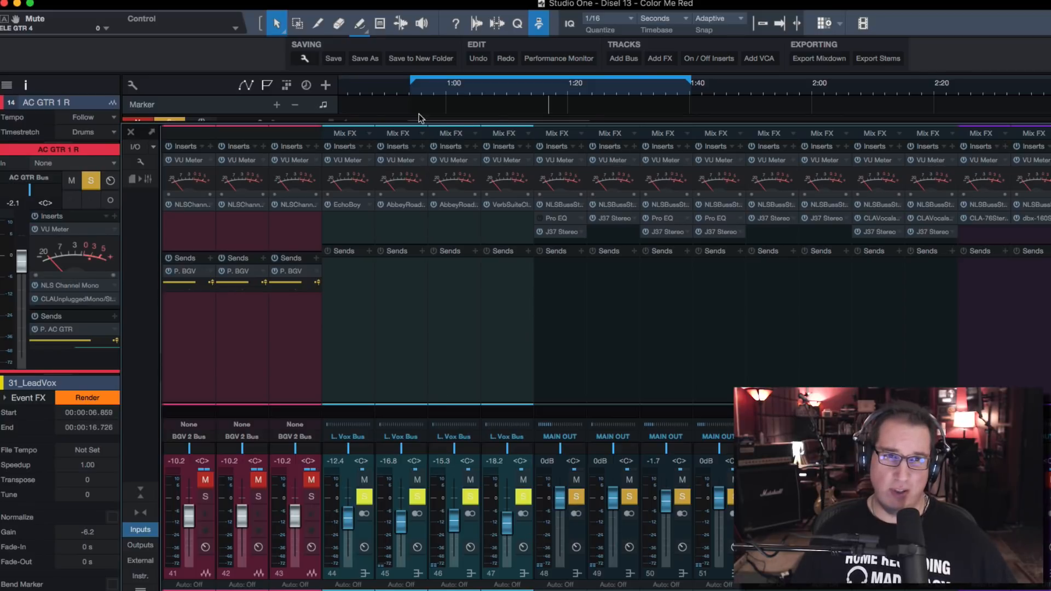
- Play the mix from near the start of the loop and lower the AC GTR 1 R channel volume to -2.8
click(419, 94)
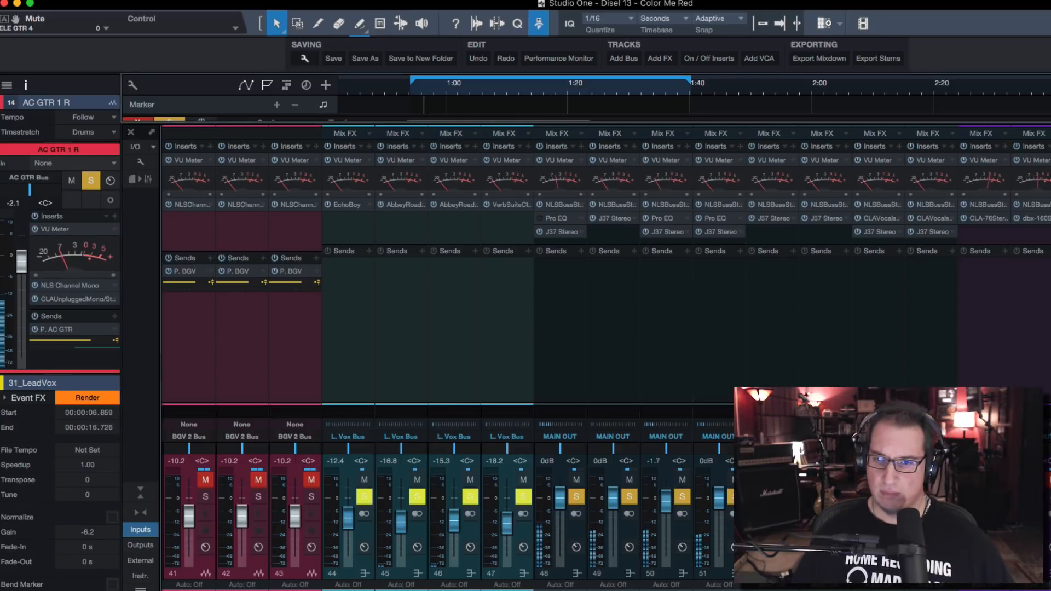
scroll(574, 340, left, 20)
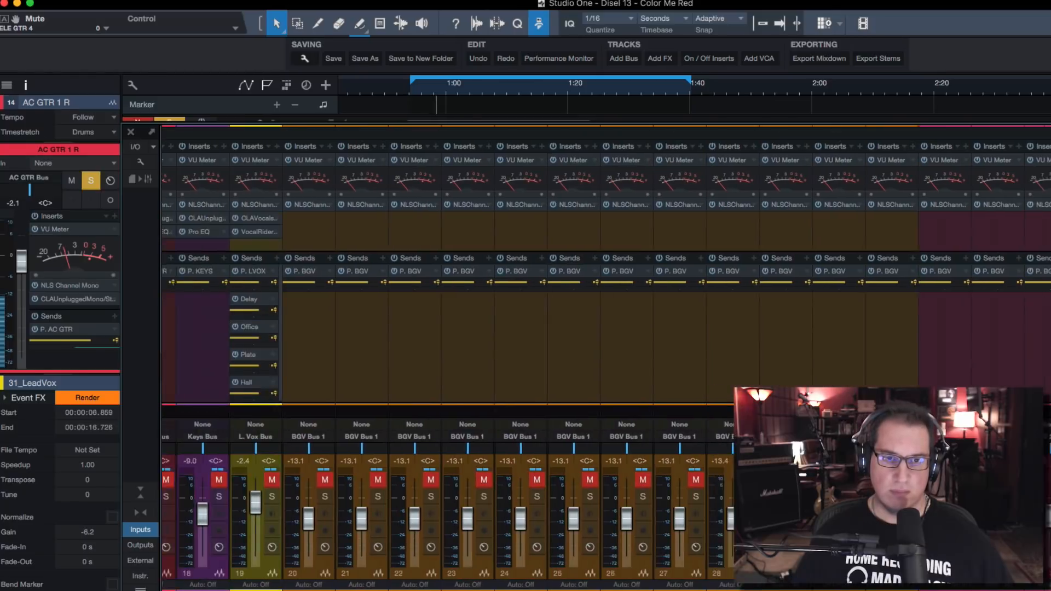
scroll(569, 482, left, 3)
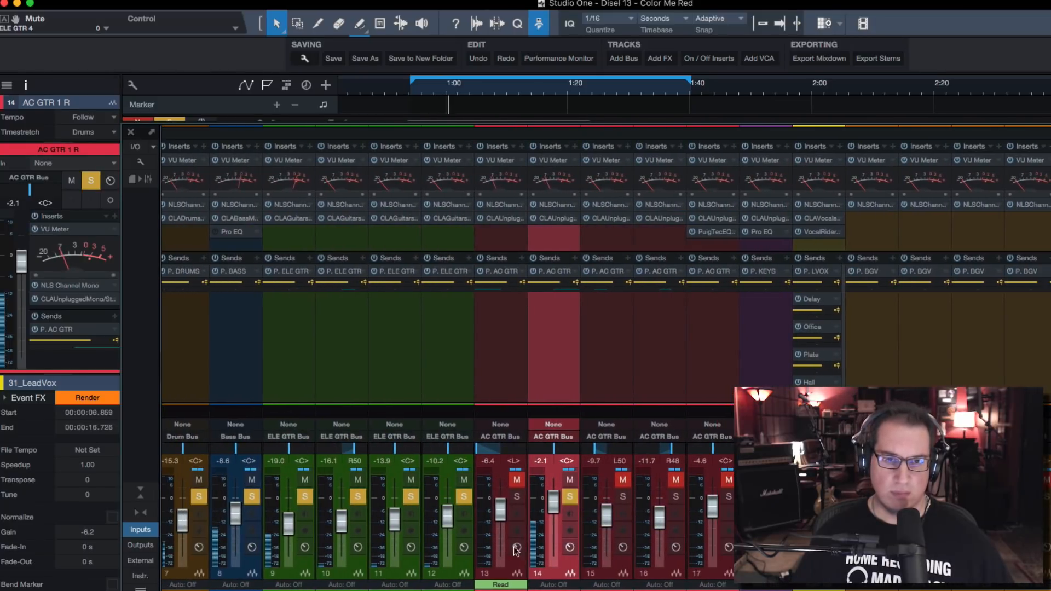
drag(554, 502, 553, 504)
- Reopen CLA Unplugged on AC GTR 1 R, compare it bypassed and active in the mix, and raise Reverb 1 to -1.3
click(556, 218)
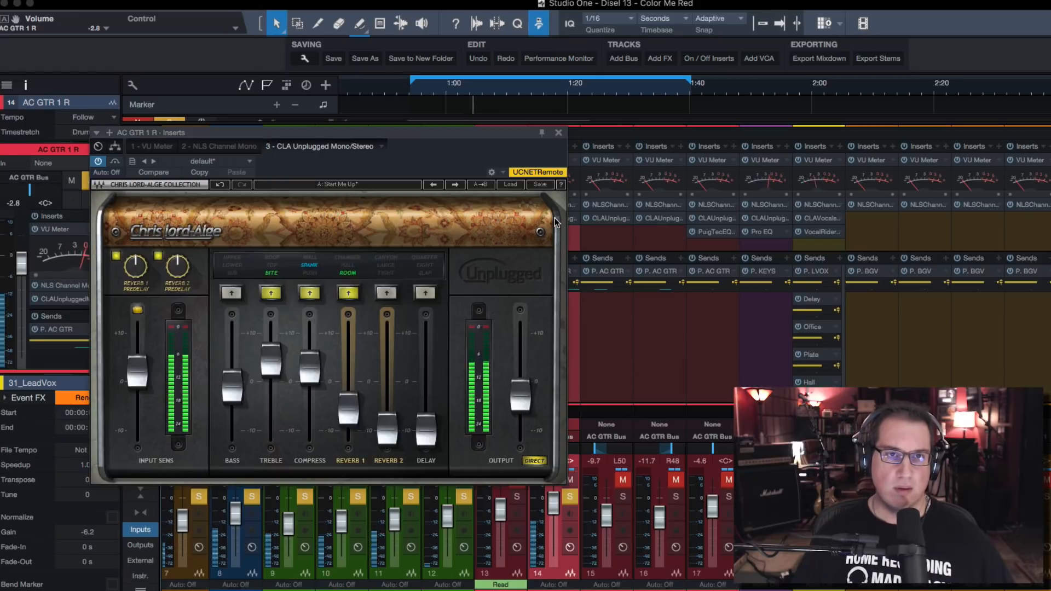
drag(214, 141, 209, 152)
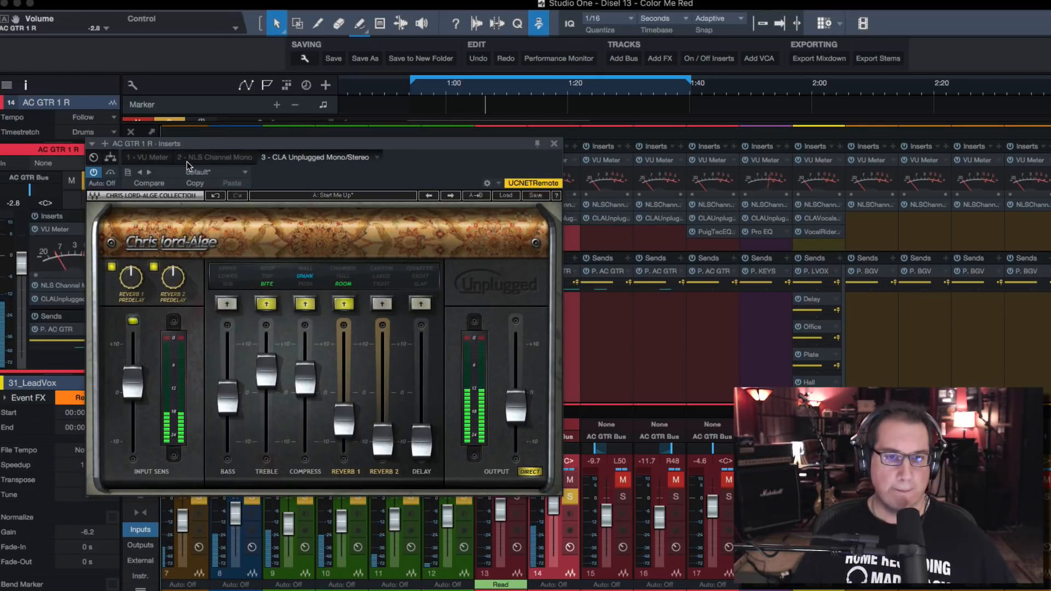
click(110, 173)
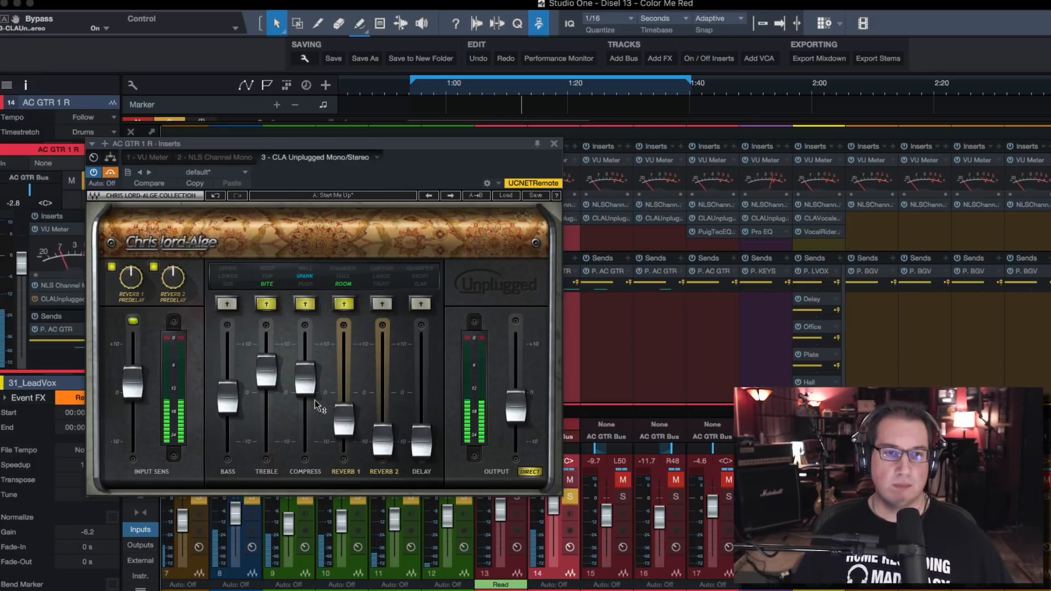
drag(344, 421, 344, 398)
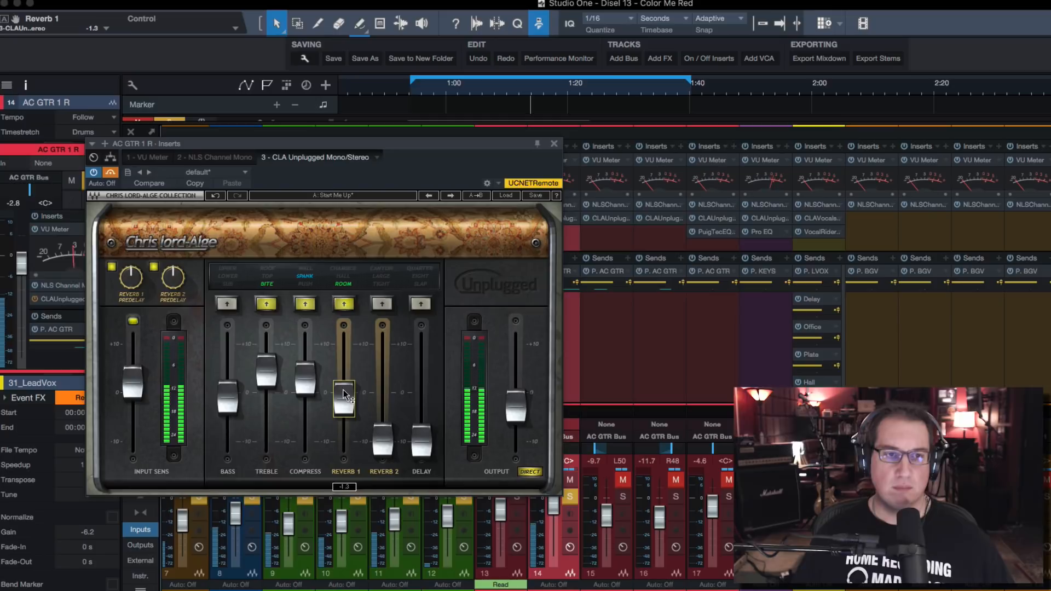
click(110, 173)
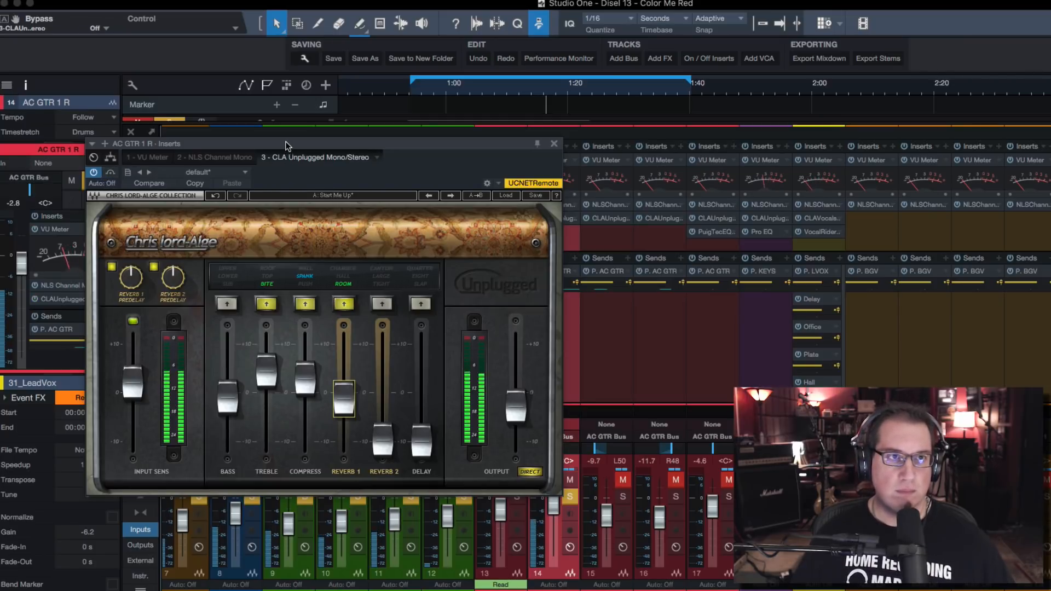
drag(285, 145, 321, 155)
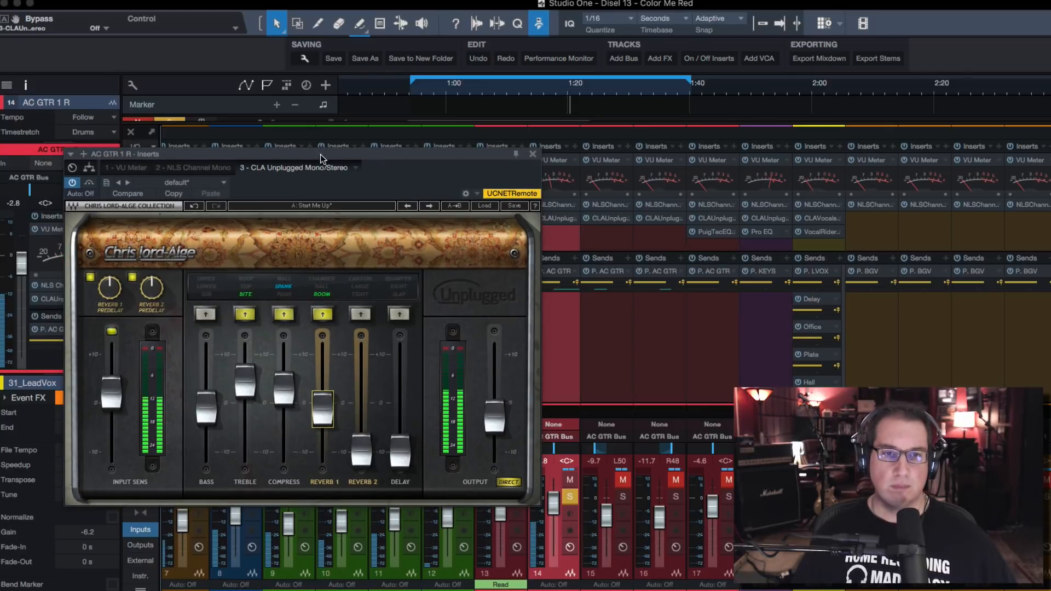
key(space)
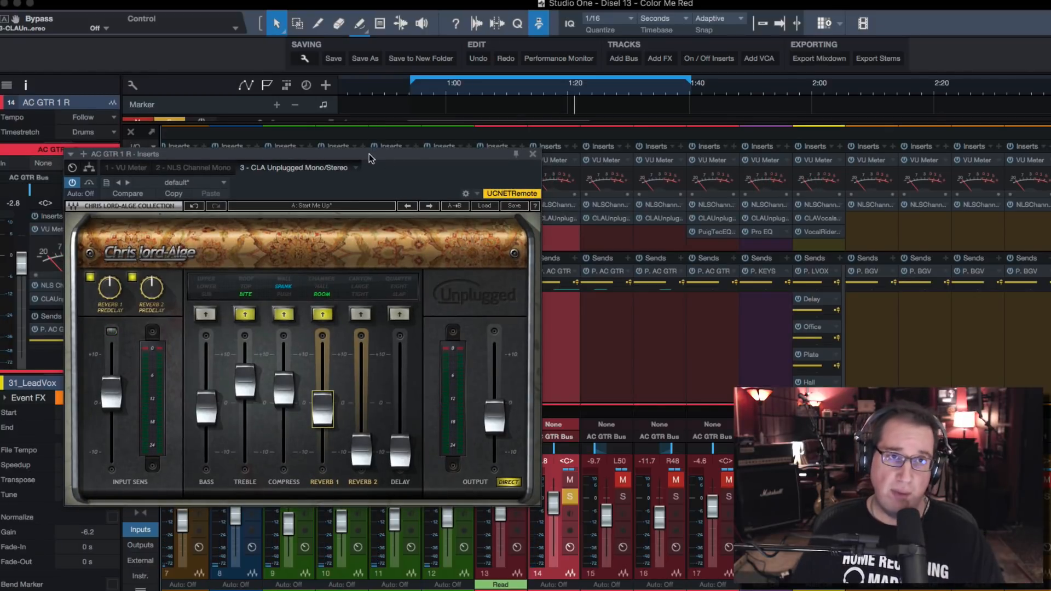
- Set mixer channel 13's volume to -7.2 and raise the AC GTR 1 R channel volume to -0.2
drag(369, 155, 371, 145)
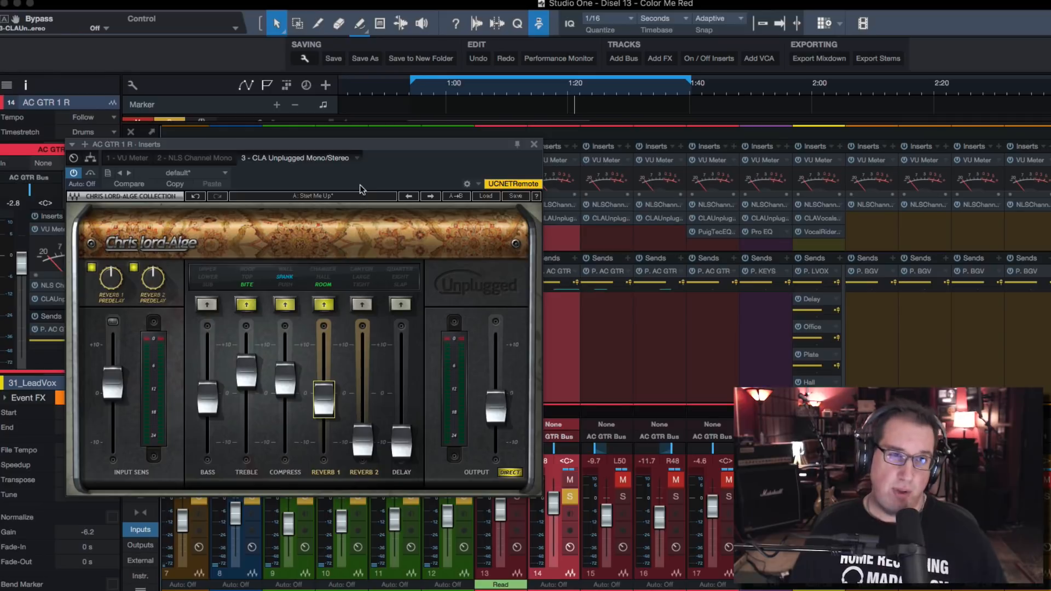
drag(367, 144, 368, 151)
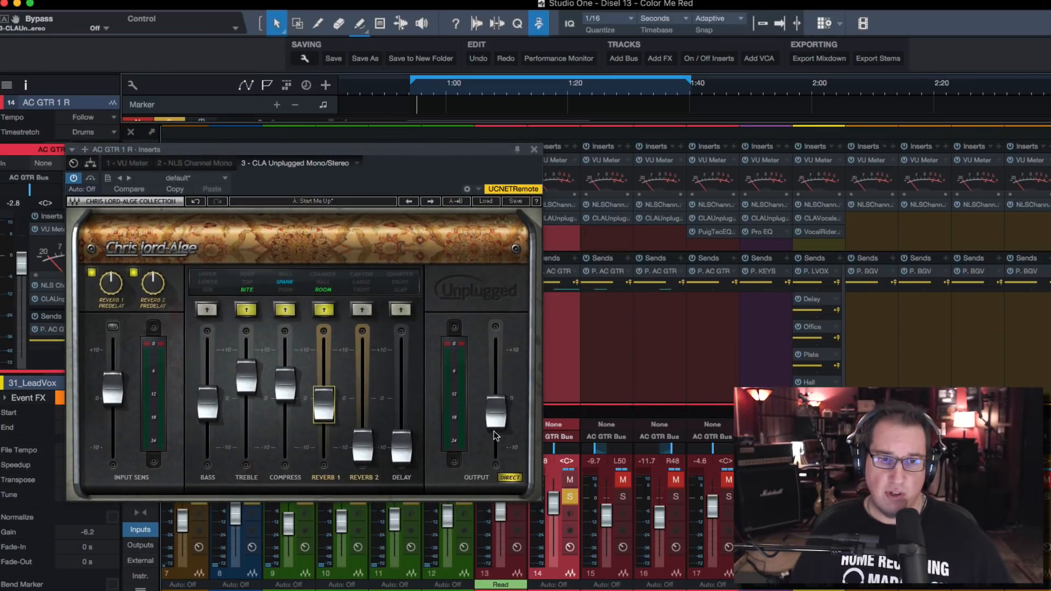
drag(444, 146, 431, 94)
drag(500, 515, 553, 504)
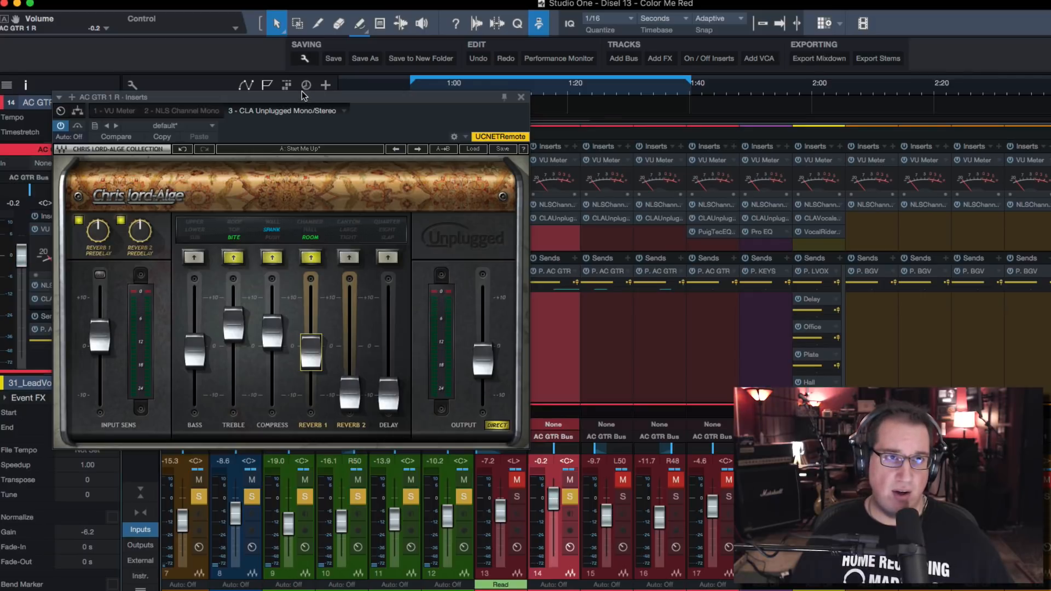
drag(301, 92, 294, 151)
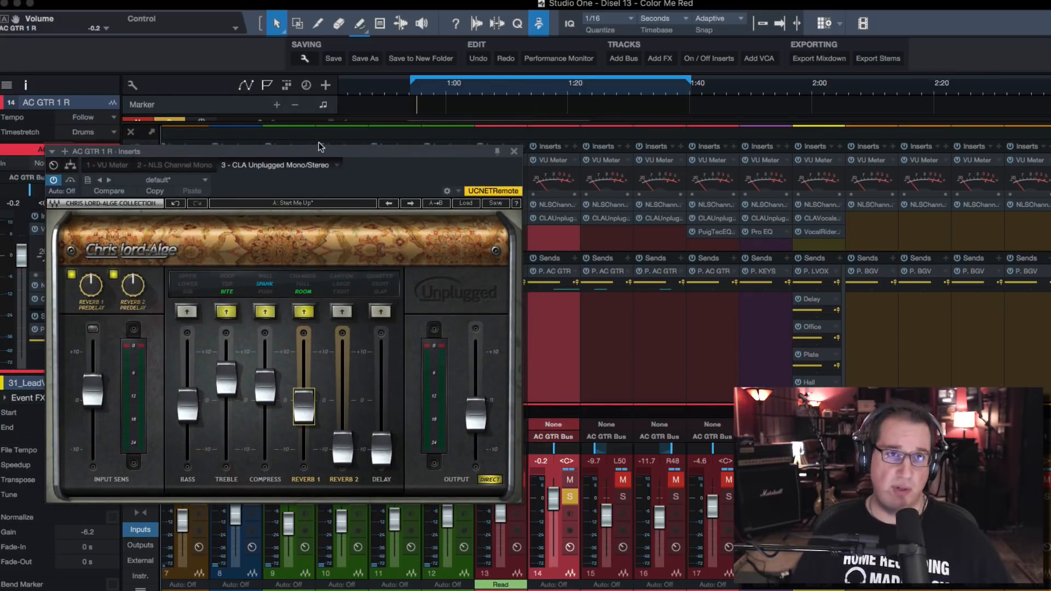
- Play the mix and compare AC GTR 1 R with CLA Unplugged bypassed and active at the raised channel volume
key(space)
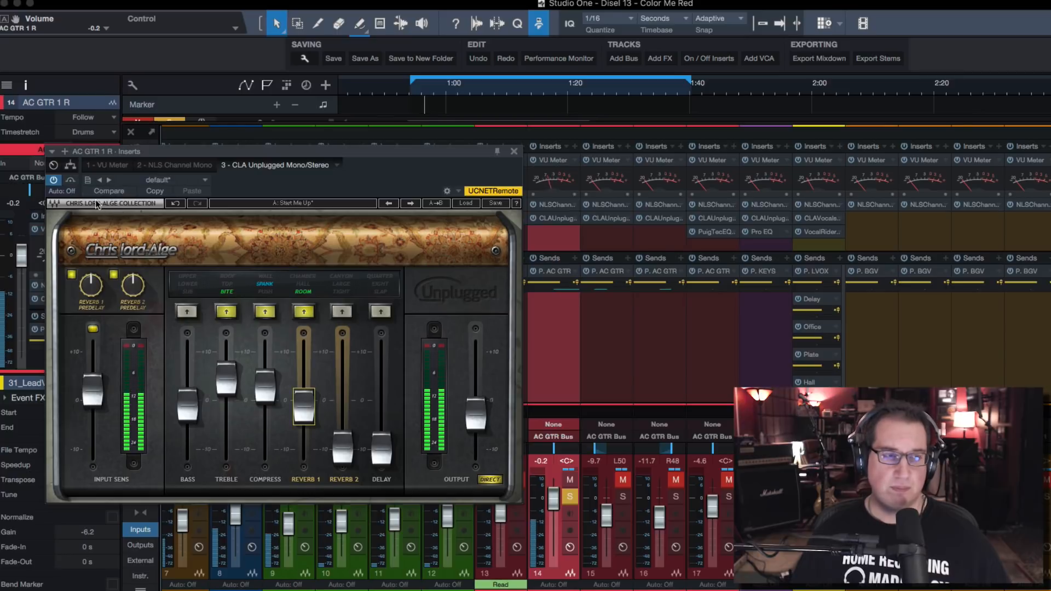
click(71, 182)
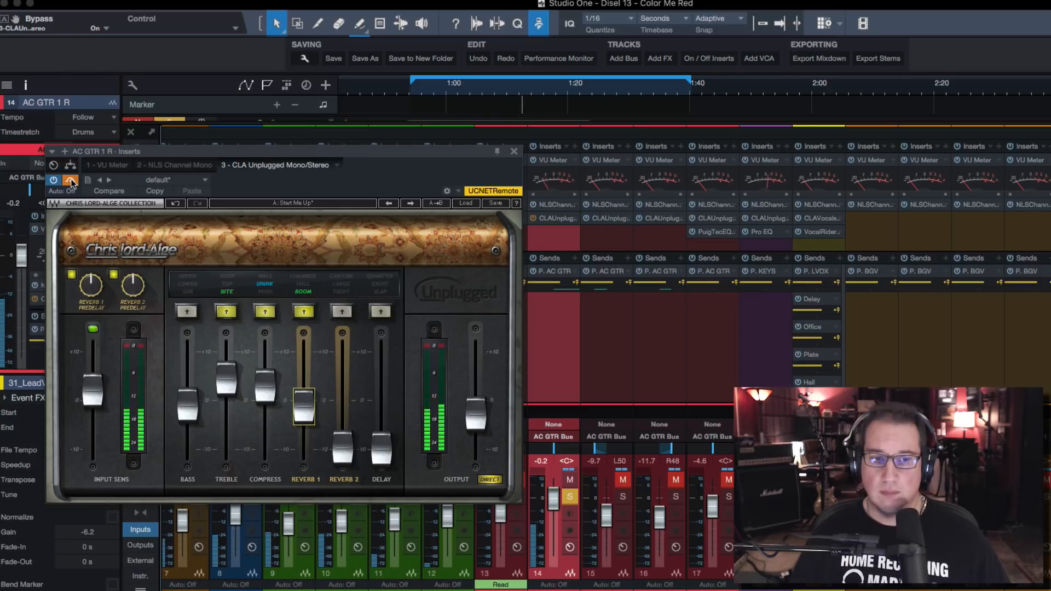
click(70, 181)
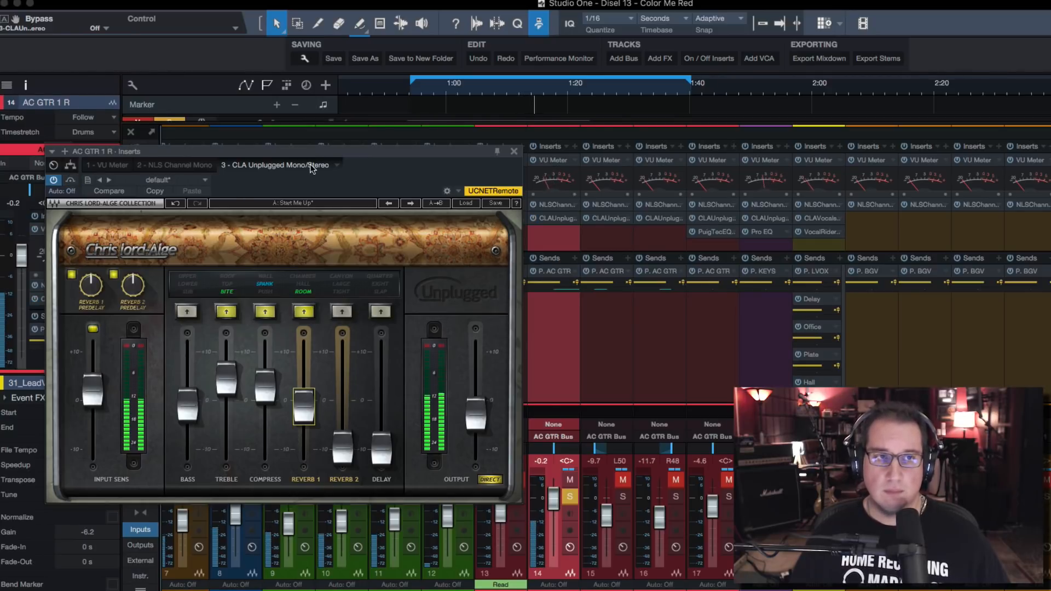
drag(311, 150, 312, 152)
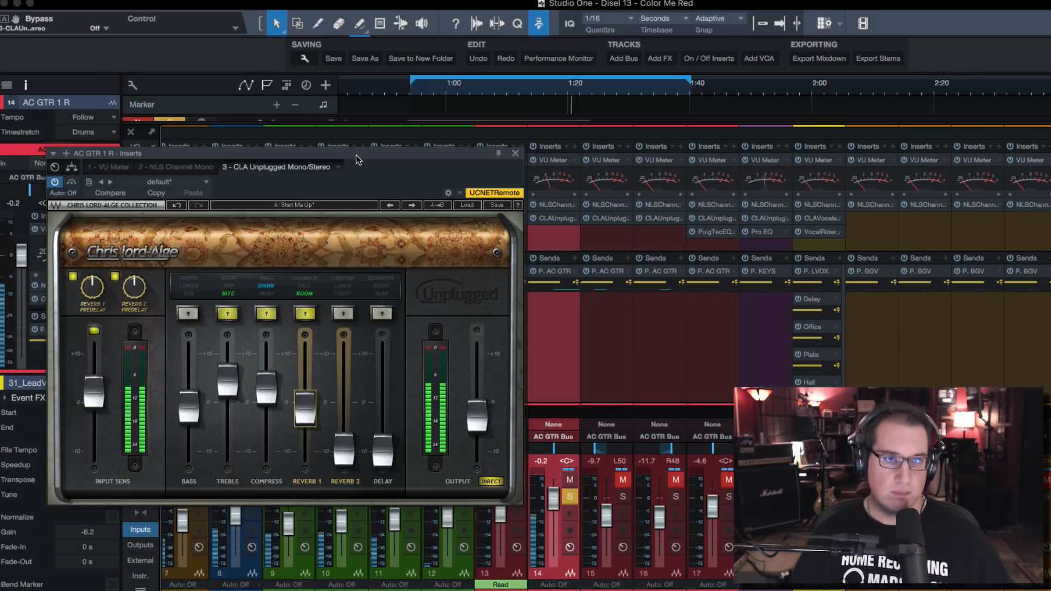
- Bypass and reactivate CLA Unplugged during playback to compare AC GTR 1 R, and lower the channel volume to -9.0
click(74, 185)
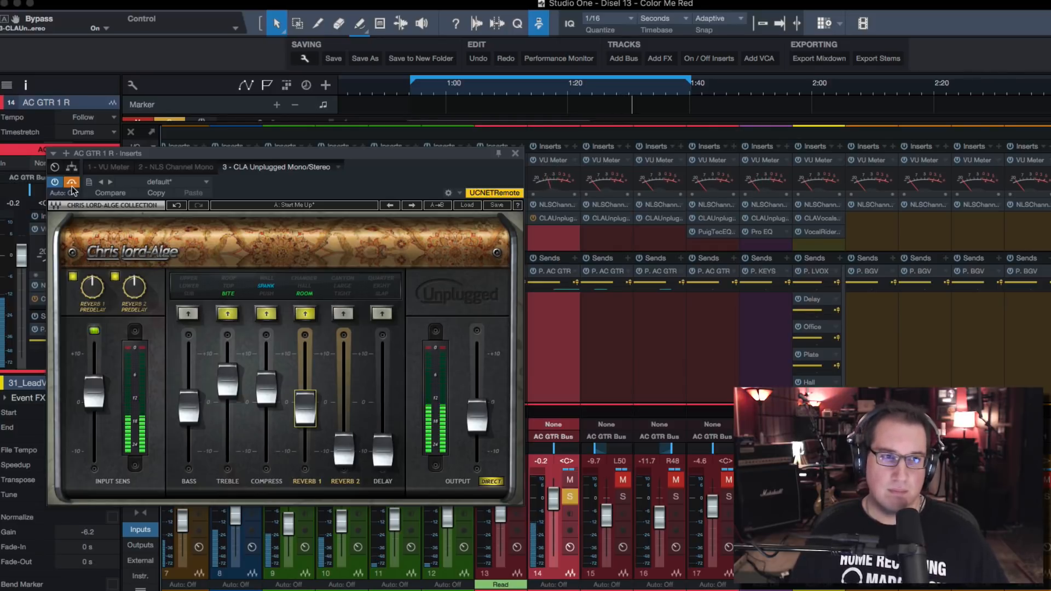
click(72, 185)
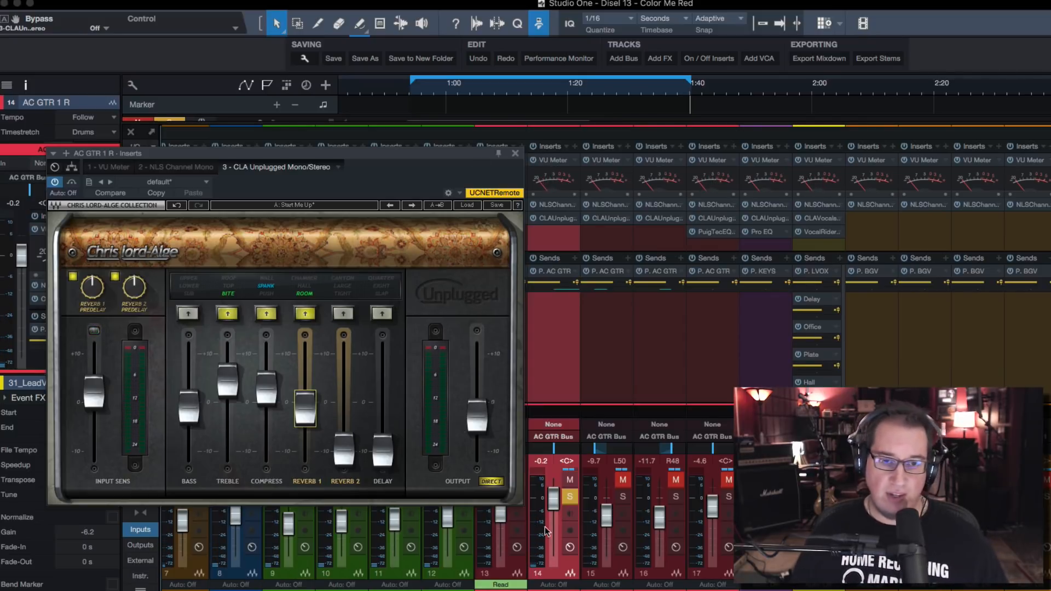
drag(554, 505, 554, 521)
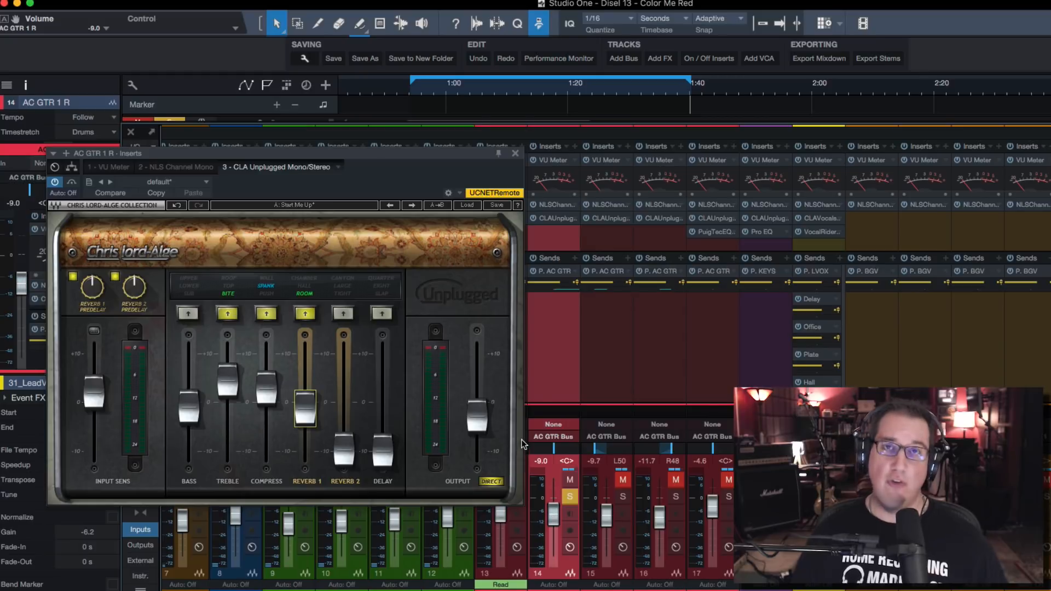
- Review the Reverb 1 setting and the list of CLA Unplugged factory presets down to Wet Only without loading one
drag(407, 150, 420, 134)
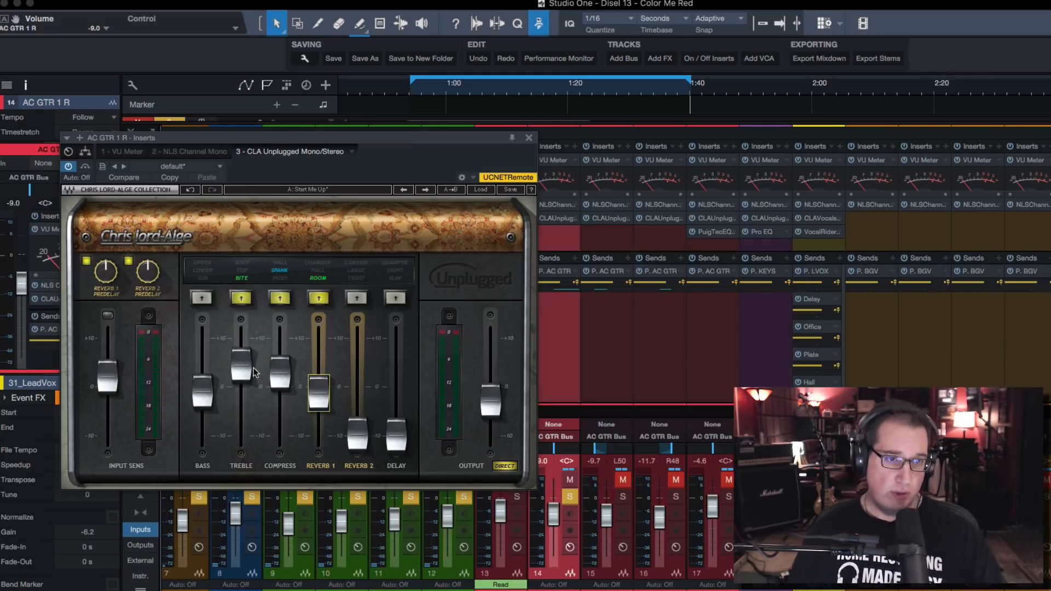
mouse_move(307, 402)
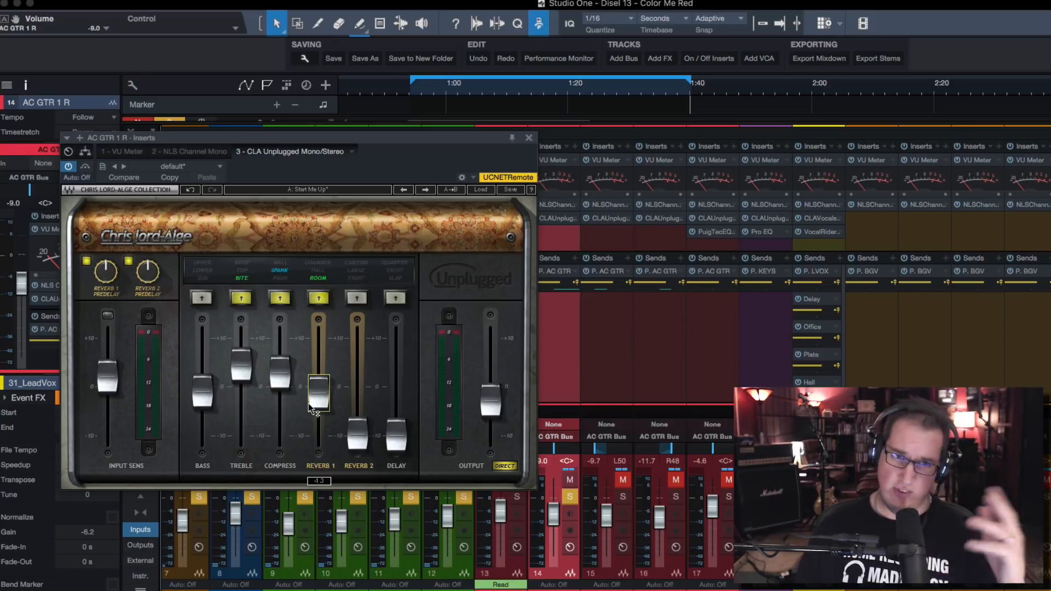
click(481, 190)
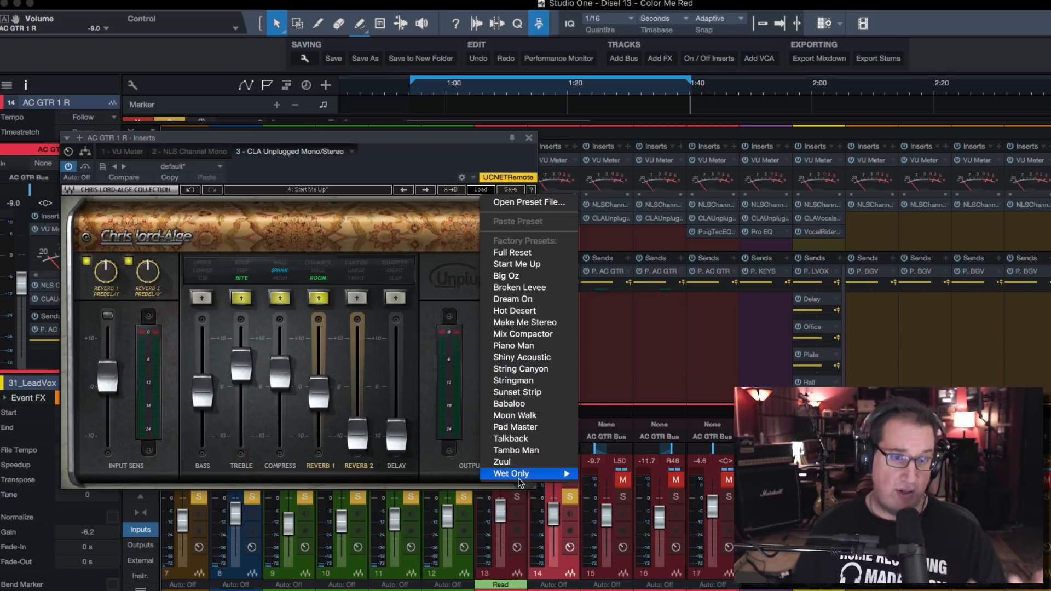
mouse_move(519, 480)
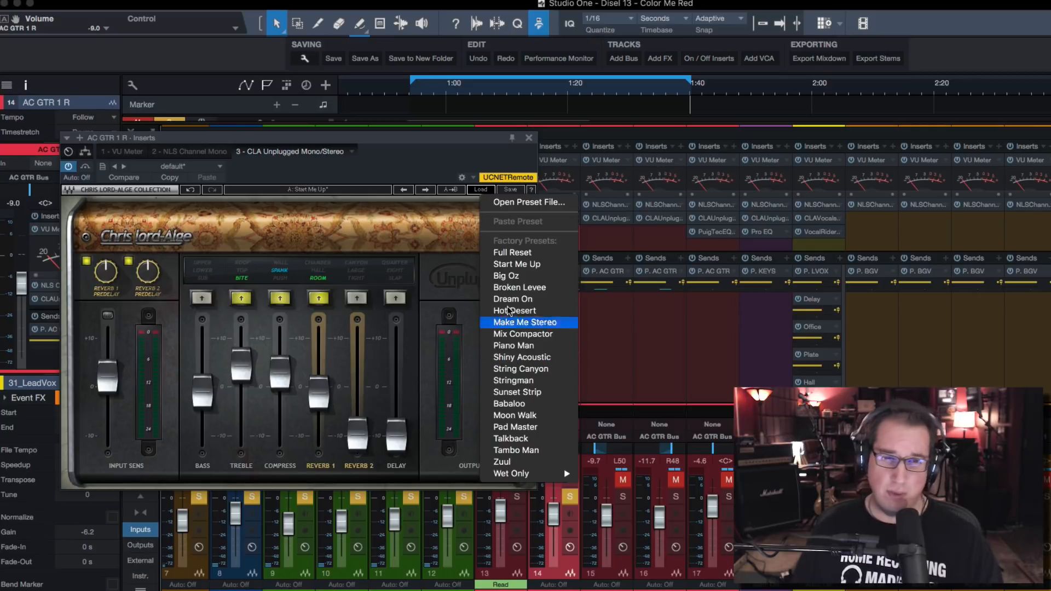
click(441, 147)
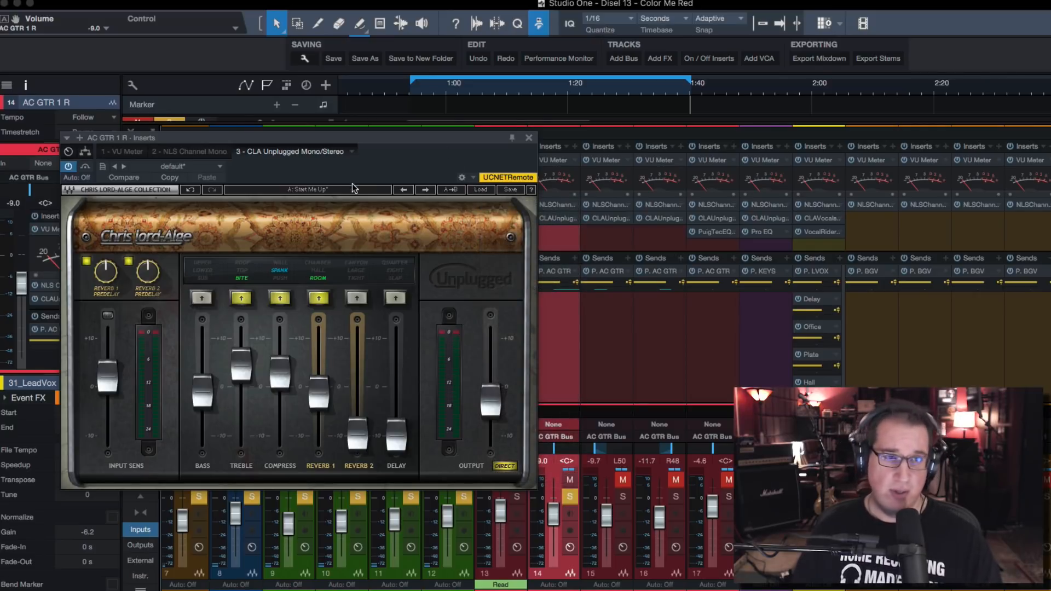